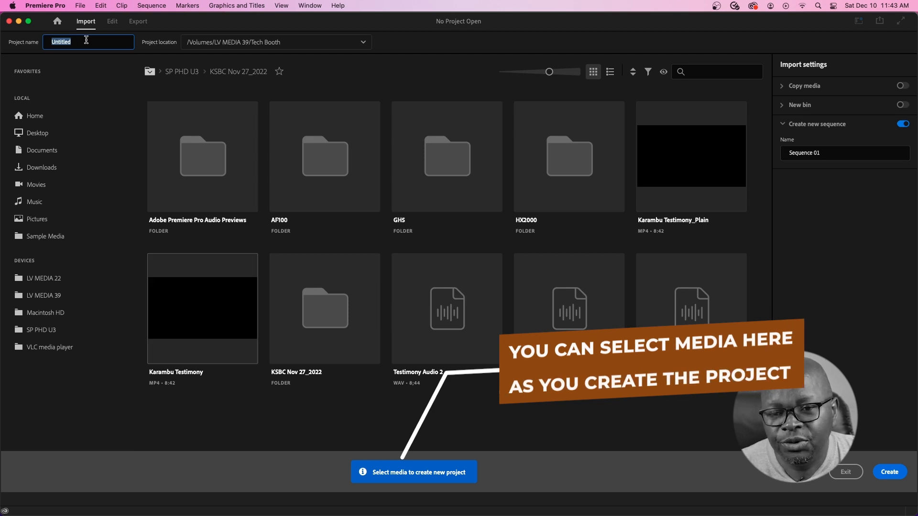
- Name the new project 'Test Project' and create it
text(Test P)
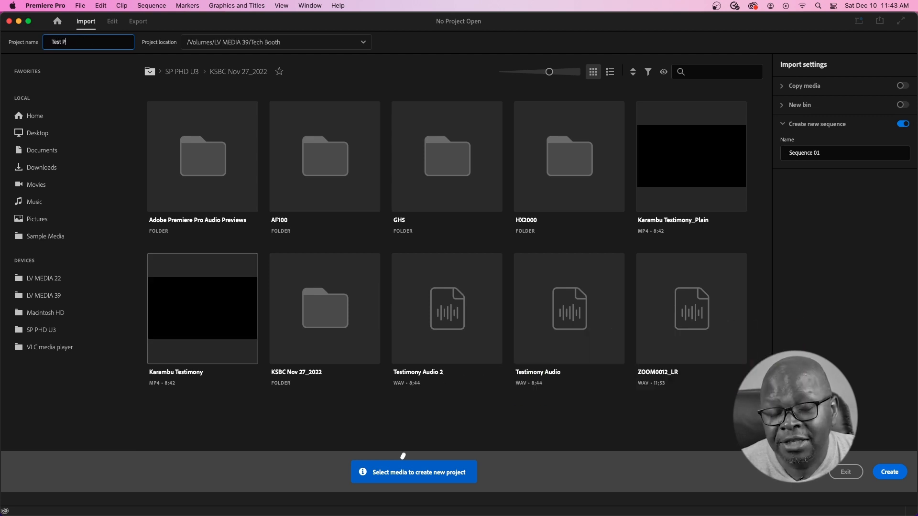
text(roject)
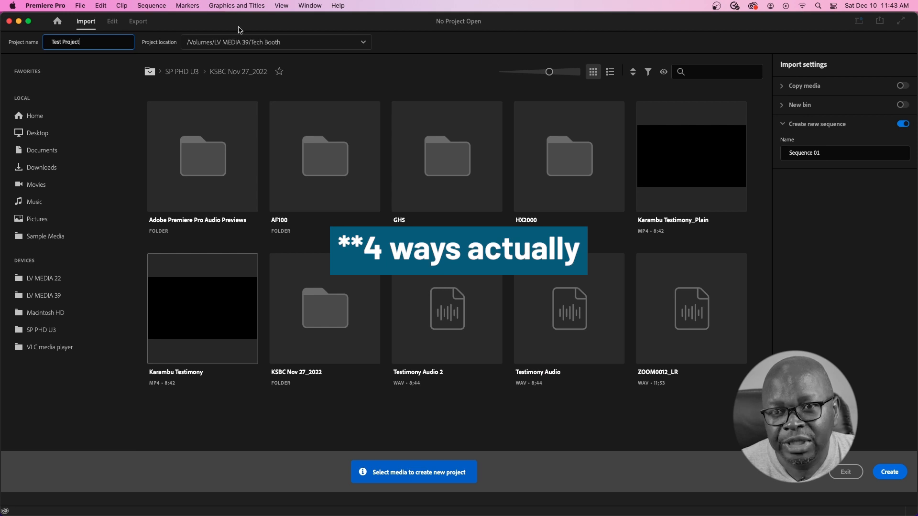
click(889, 472)
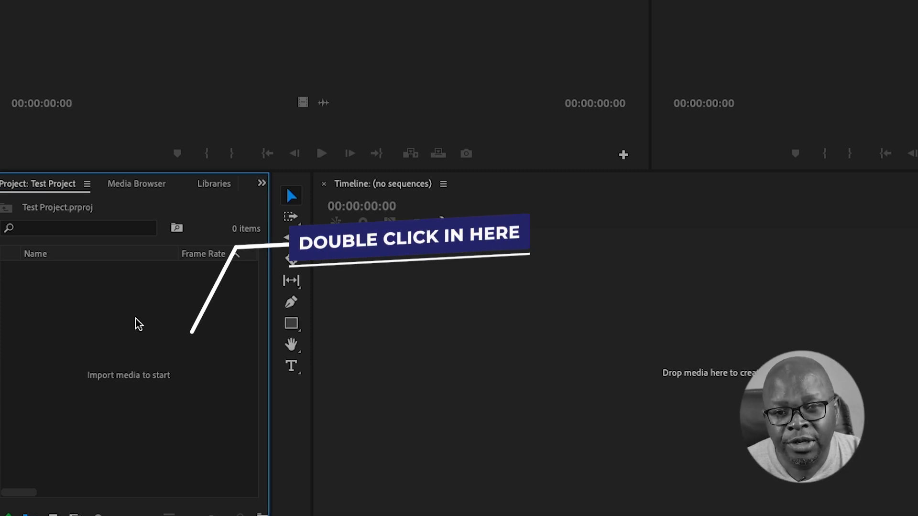
- Import the Tech Booth_Episode 25_PrPro Tips 1.aif audio from the Episode 25 folder
double_click(138, 324)
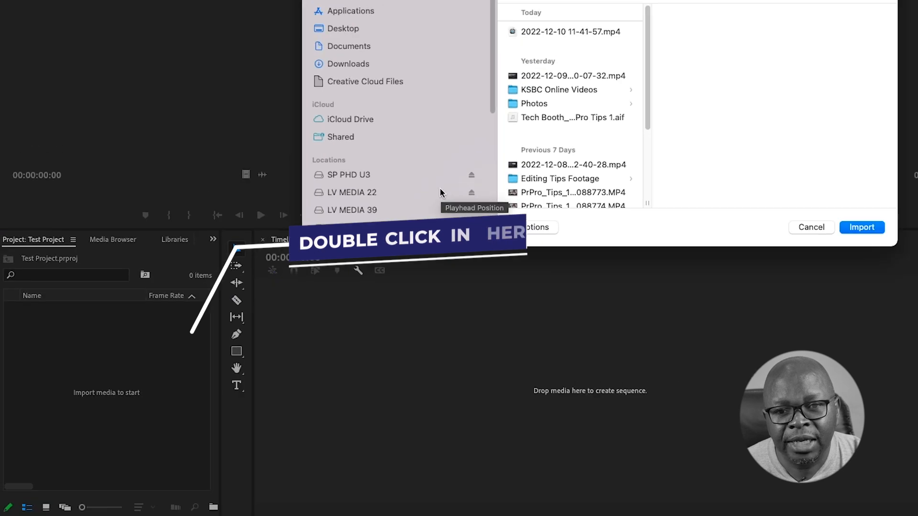
click(626, 136)
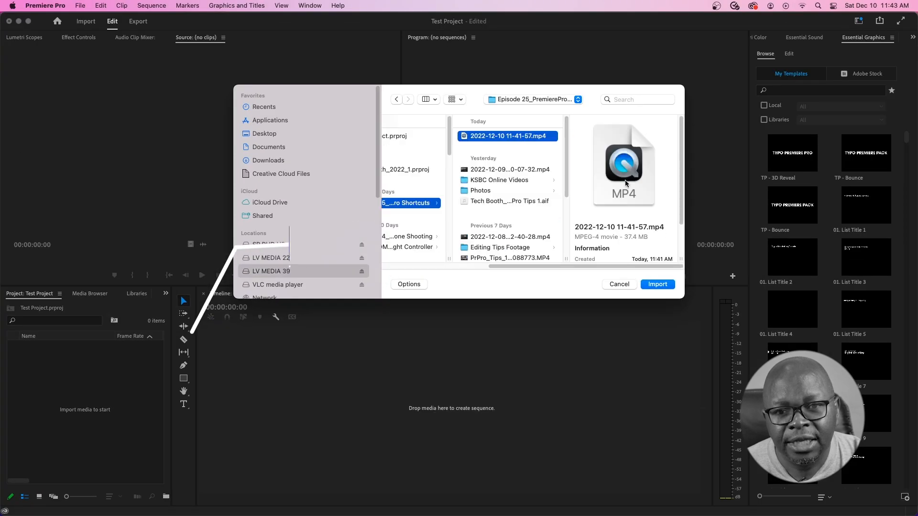
click(505, 202)
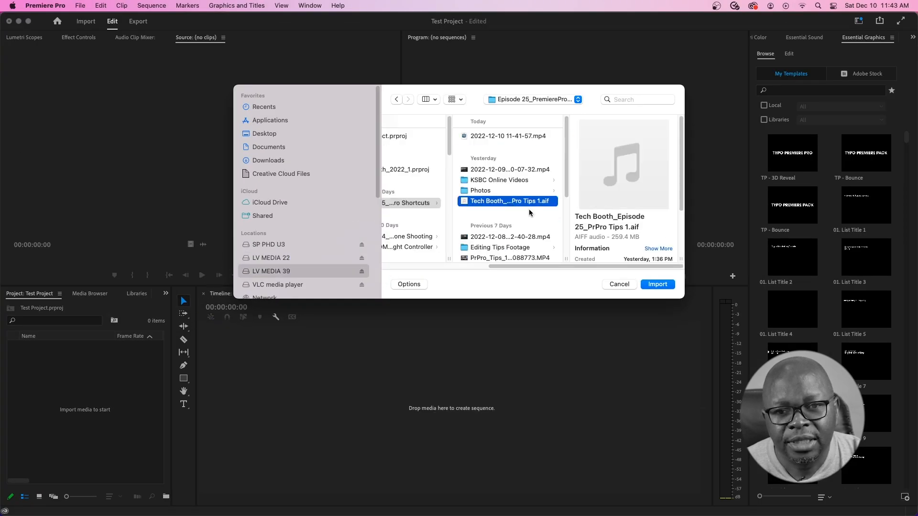
click(656, 284)
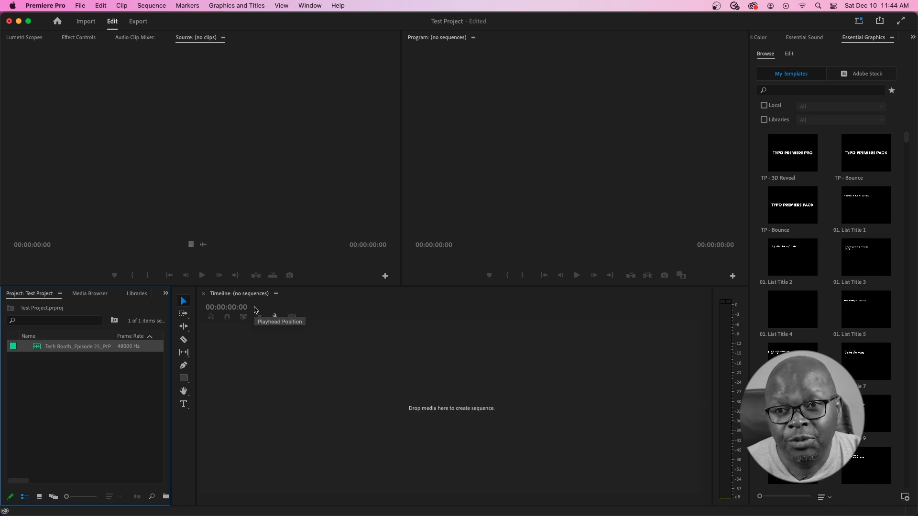
click(81, 6)
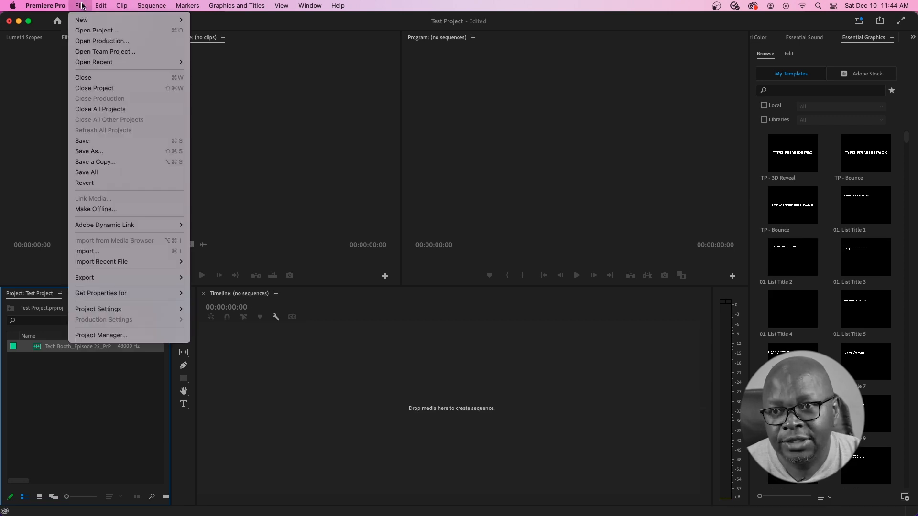
click(123, 252)
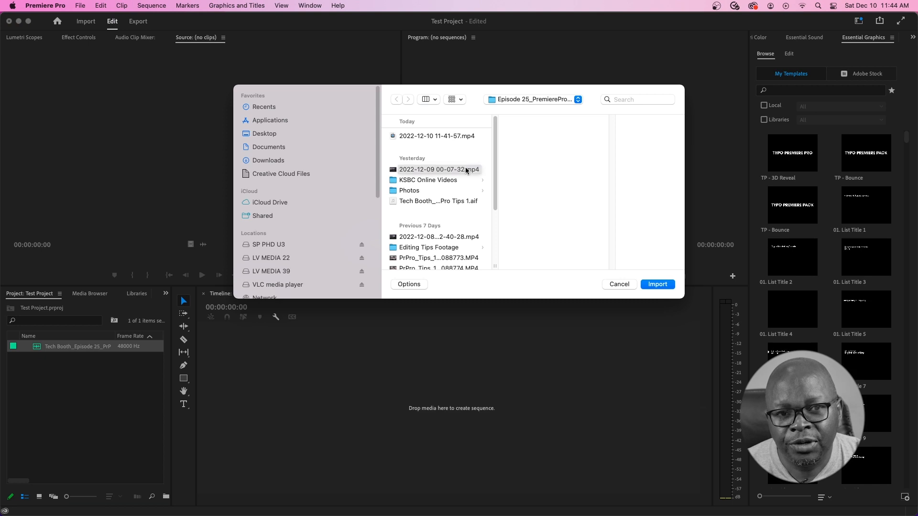
click(466, 170)
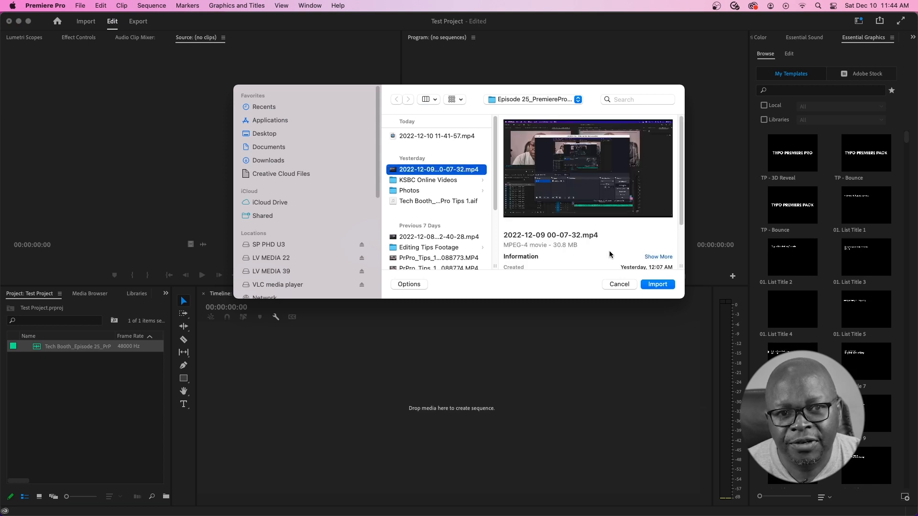
click(660, 285)
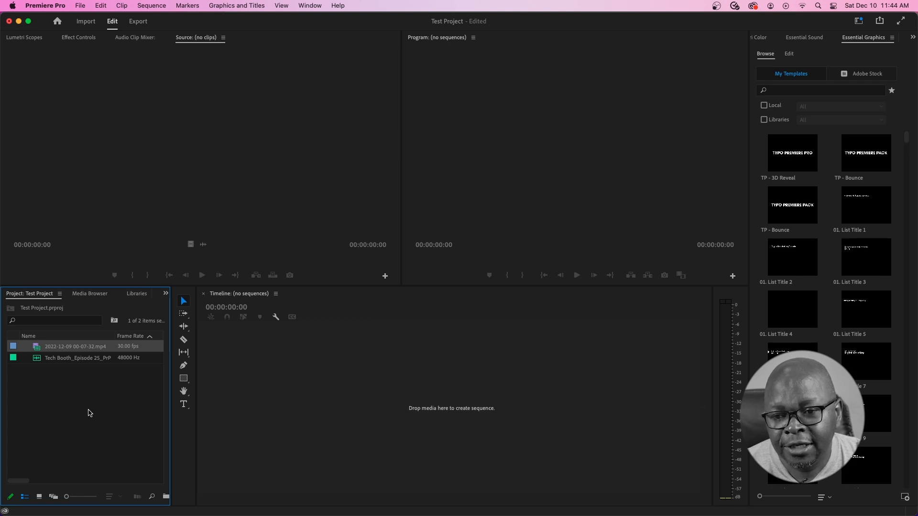
- In Finder, browse the LV MEDIA 39 drive to the Dan and Sifa_Nov 9_2022 folder
mouse_move(47, 514)
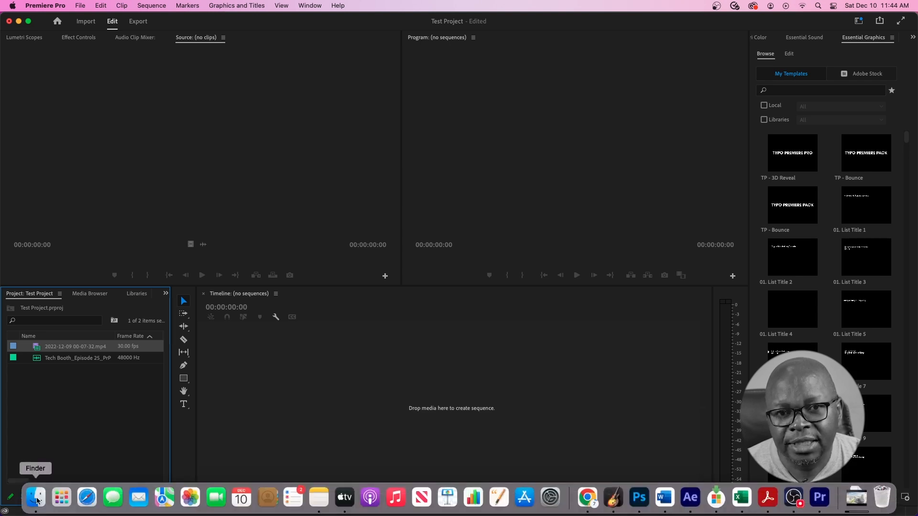
click(37, 500)
drag(128, 118, 353, 83)
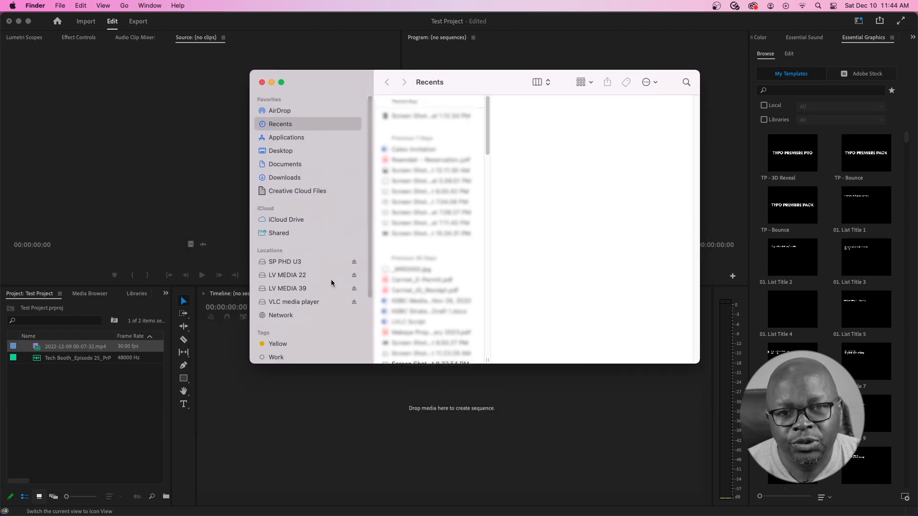
click(301, 288)
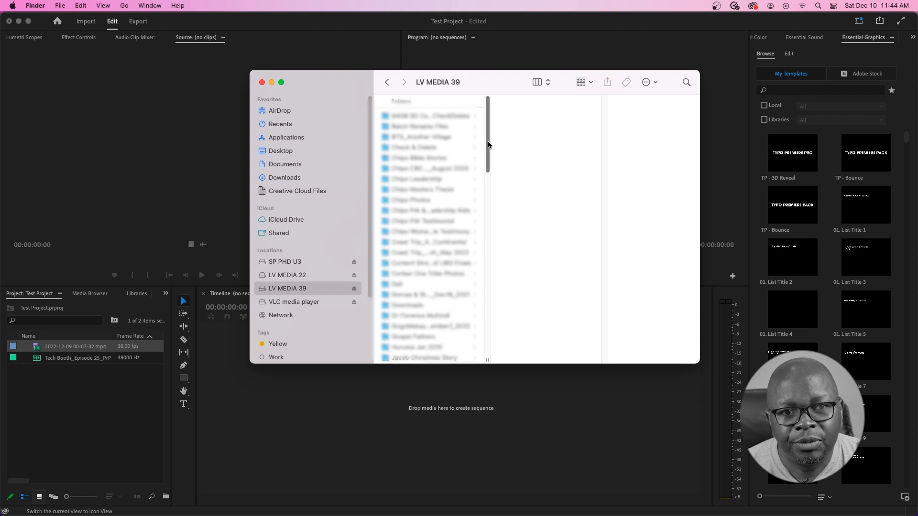
drag(487, 150, 486, 266)
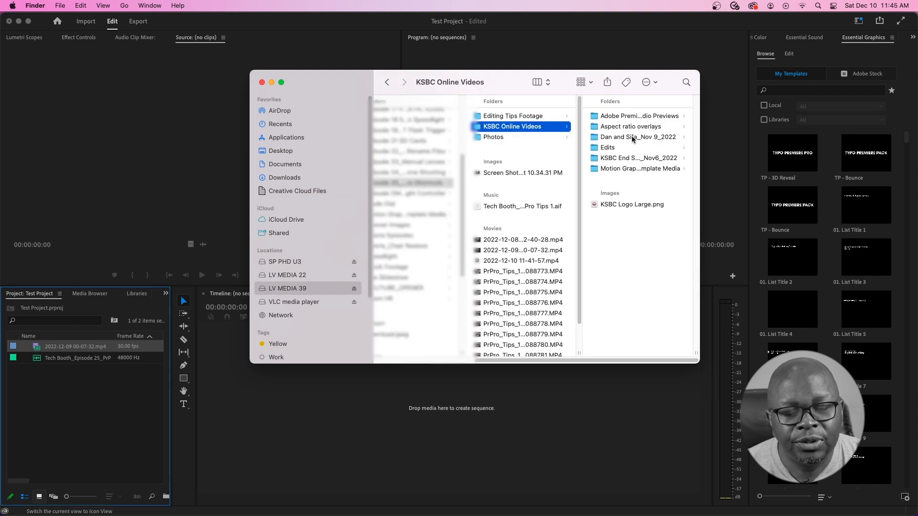
click(632, 139)
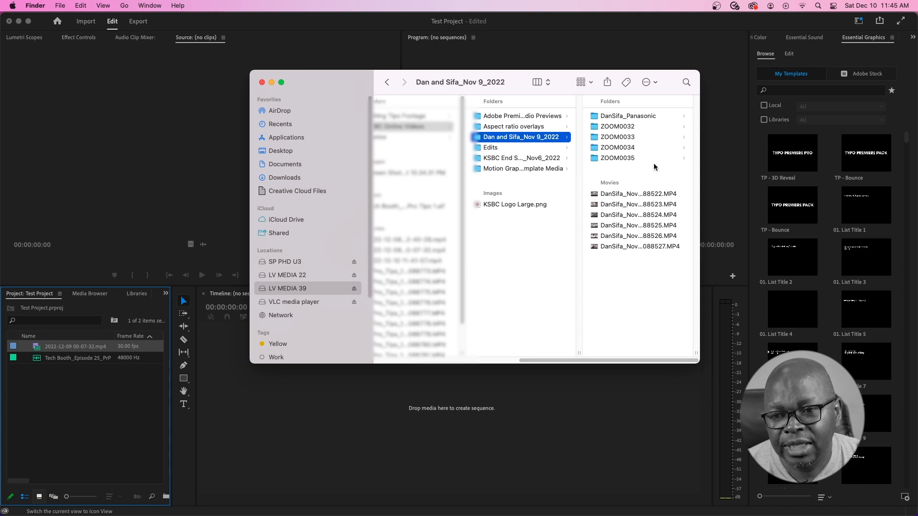
- Drag the Dan and Sifa_Nov 9_2022 folder into the Project panel and dismiss the import error
drag(478, 138, 77, 382)
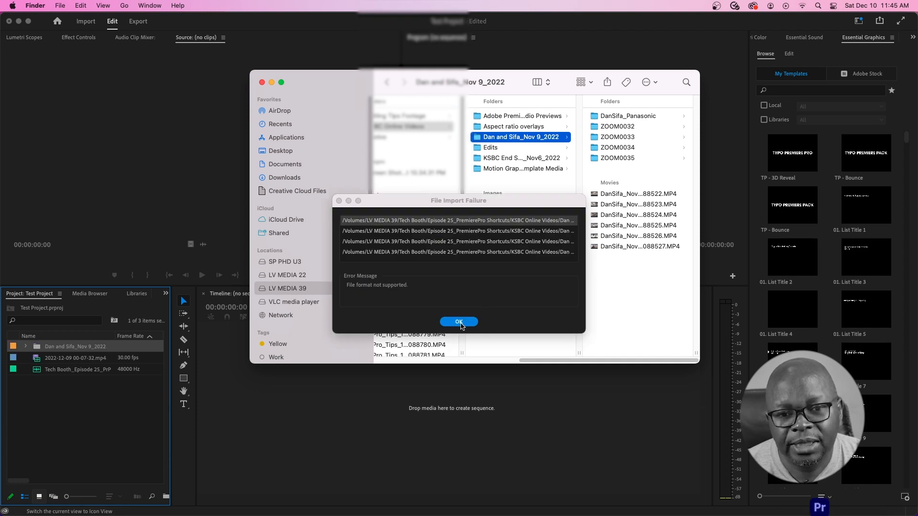
click(460, 322)
click(460, 323)
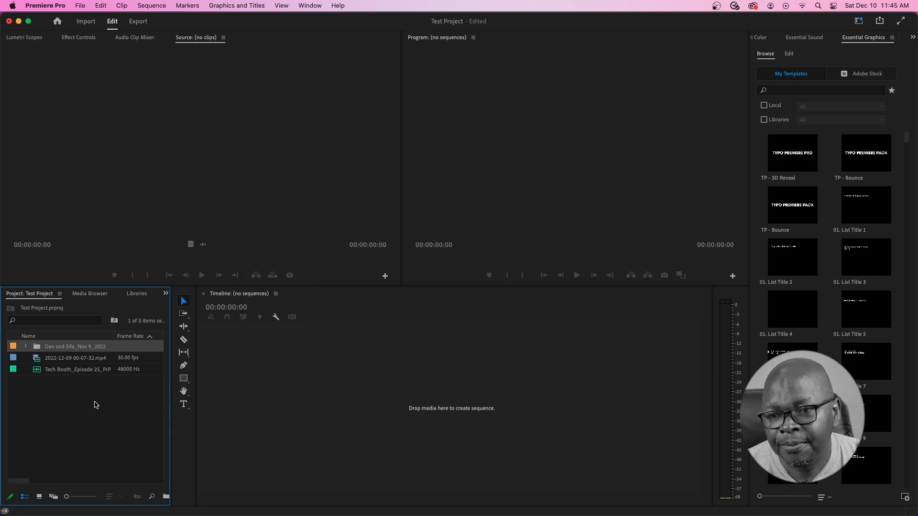
- Expand the DanSifa_Panasonic clips and widen the Project panel to show Media Start
click(56, 404)
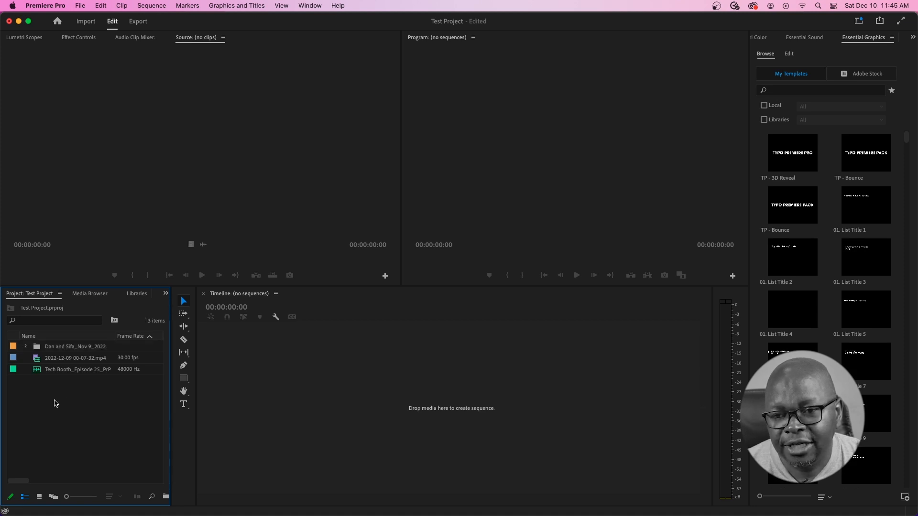
double_click(56, 404)
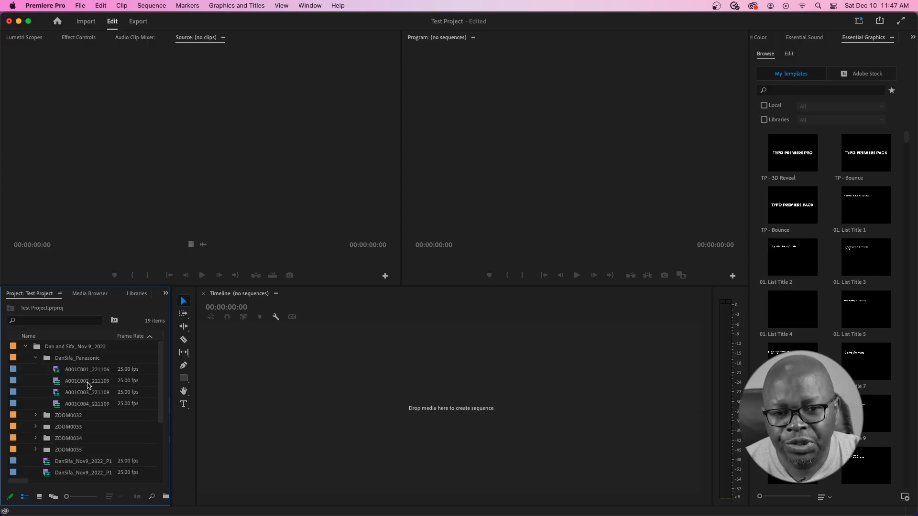
click(86, 383)
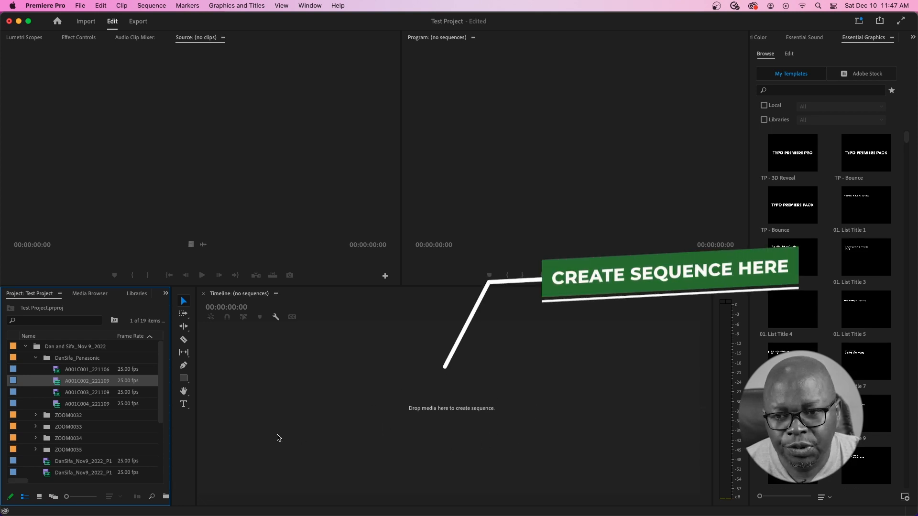
drag(171, 405, 214, 406)
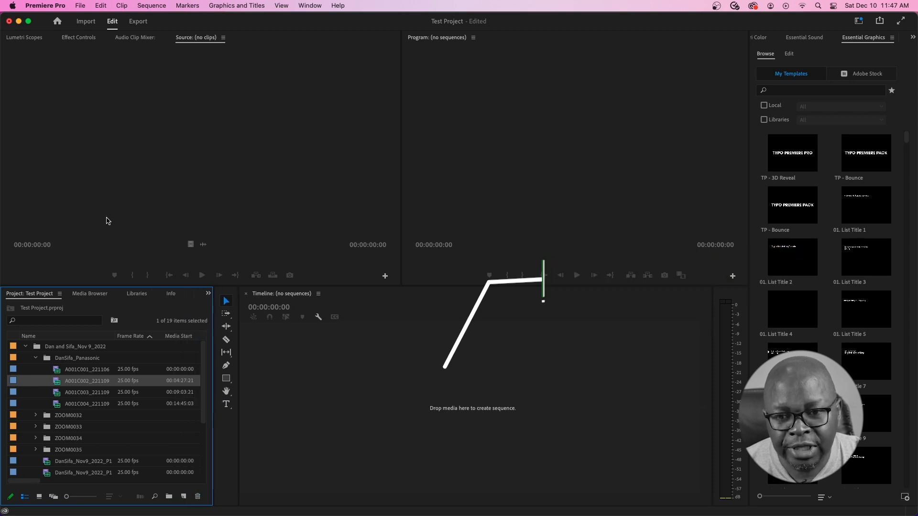
click(80, 6)
mouse_move(82, 19)
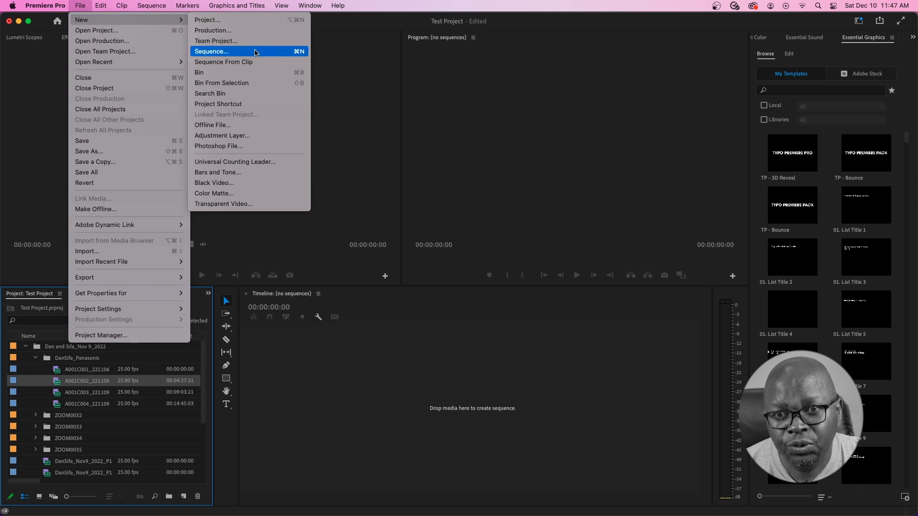
click(227, 52)
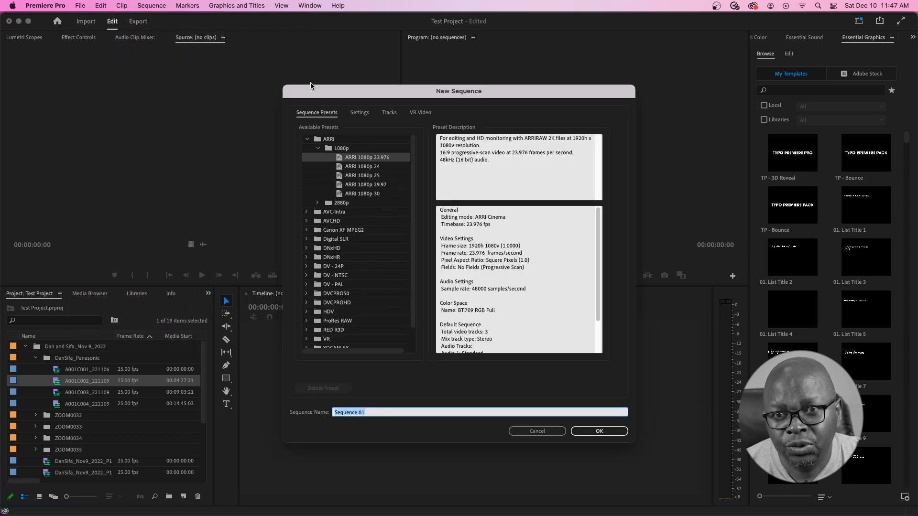
drag(411, 92, 342, 69)
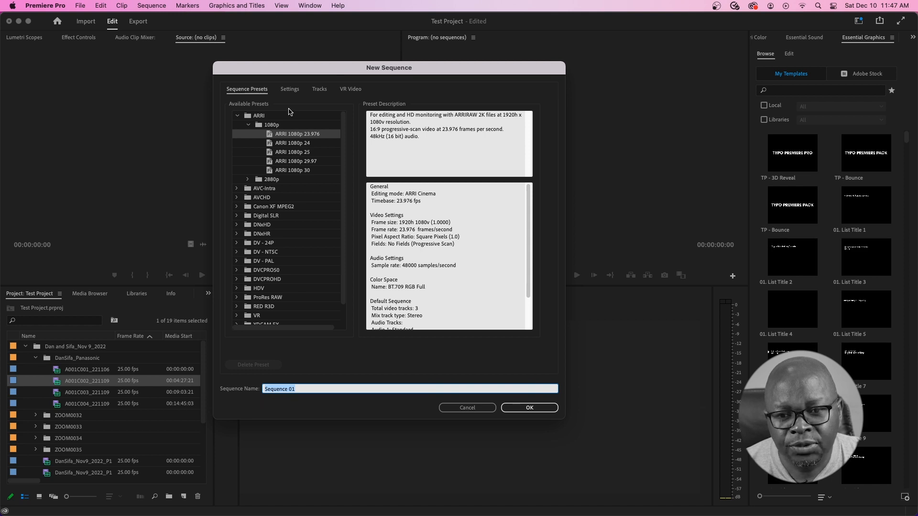
click(237, 188)
click(236, 225)
click(248, 198)
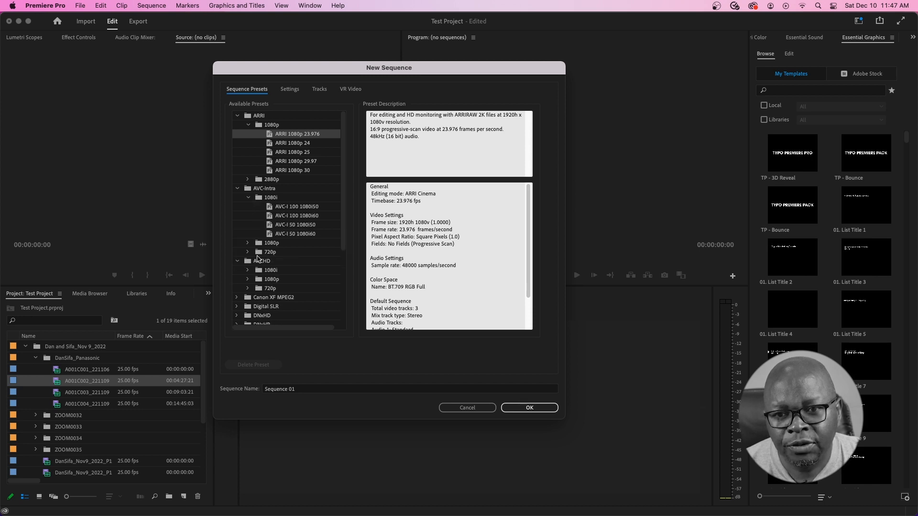
click(247, 244)
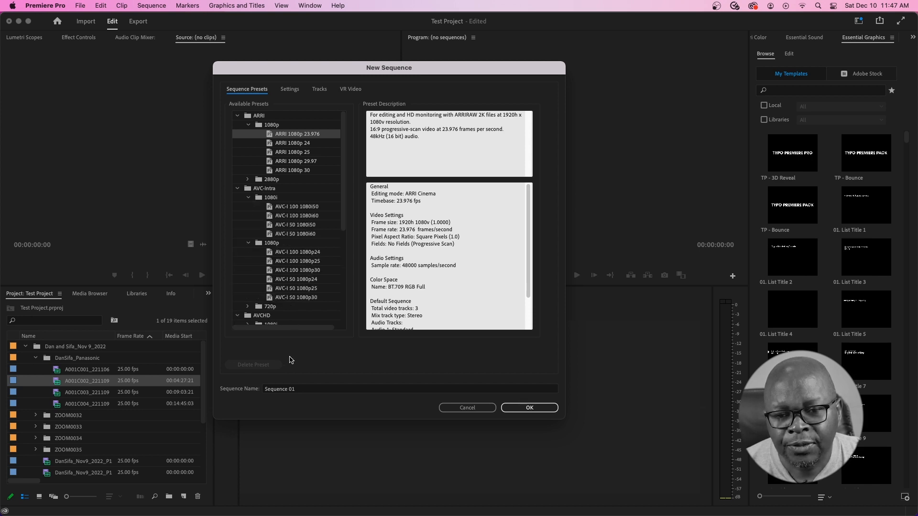
click(300, 391)
drag(302, 390, 262, 384)
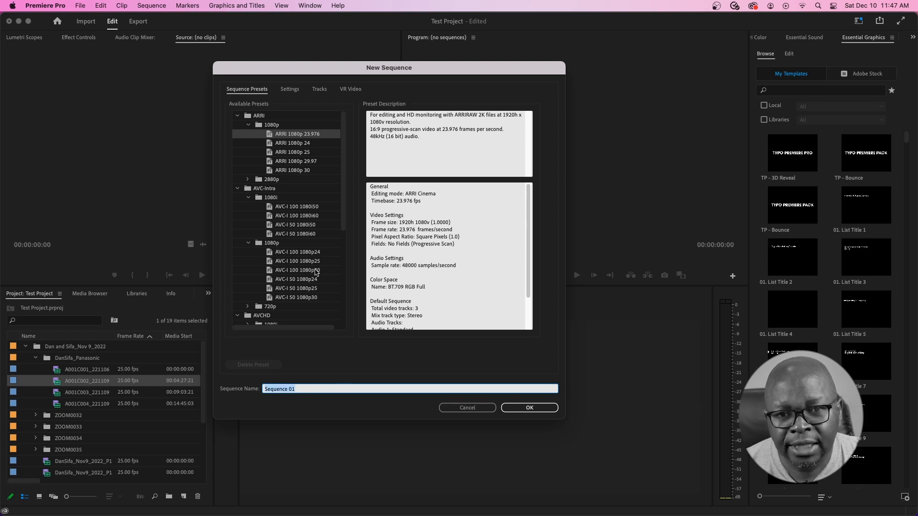
scroll(312, 252, down, 5)
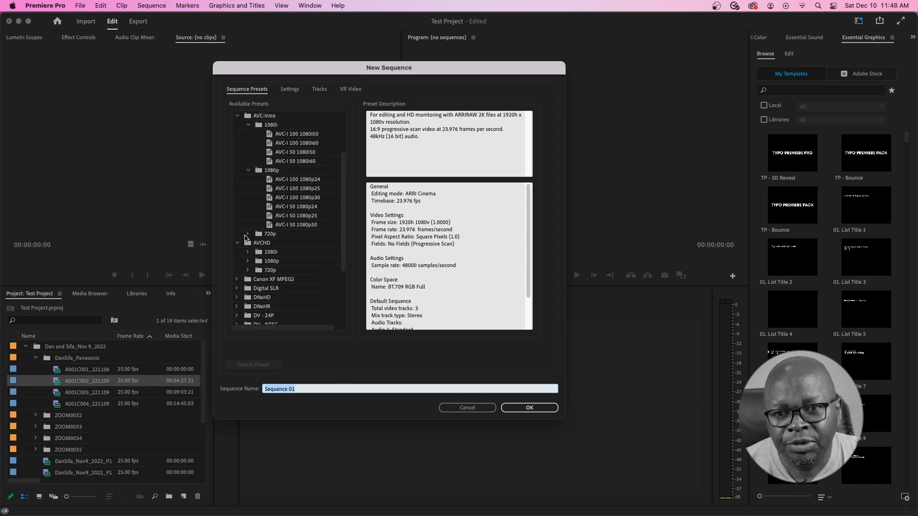
click(247, 235)
scroll(293, 264, down, 6)
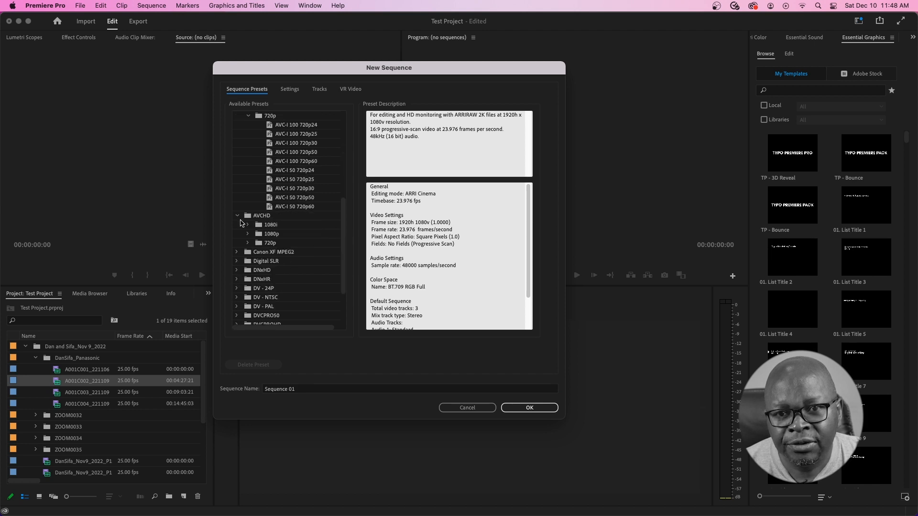
click(236, 252)
scroll(302, 272, down, 2)
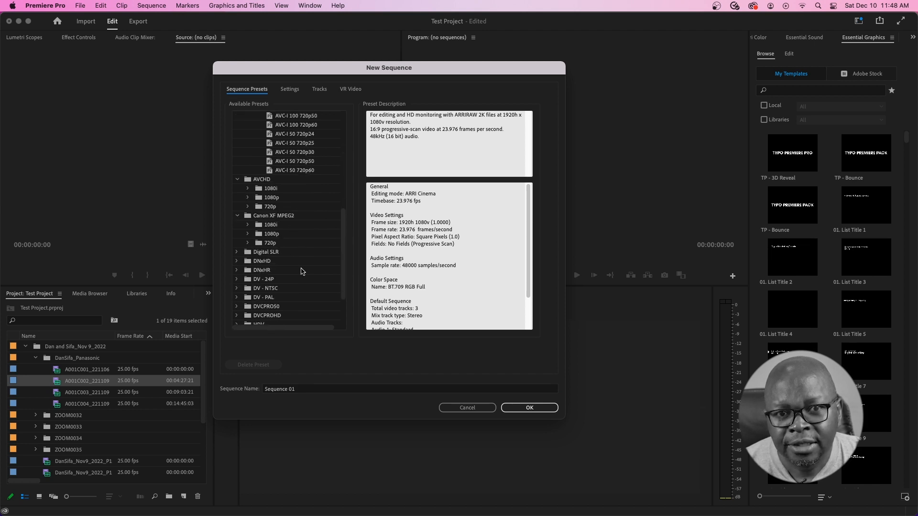
click(237, 253)
scroll(297, 262, down, 3)
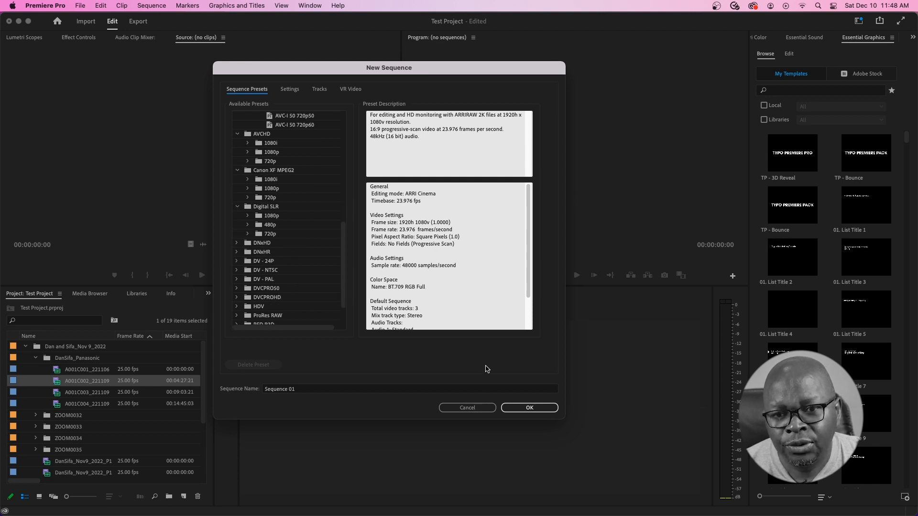
click(471, 408)
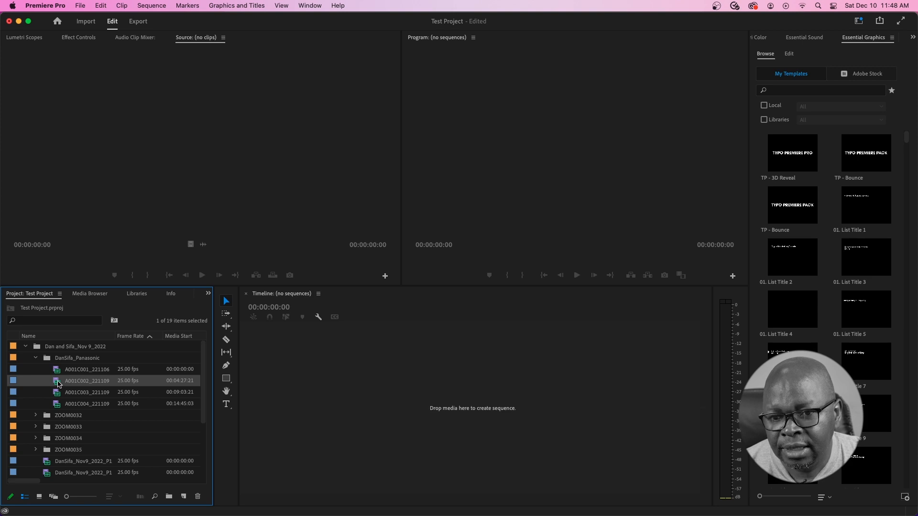
- Create a sequence matching the A001C002_221109 clip (3840x2160, 25p)
mouse_move(58, 384)
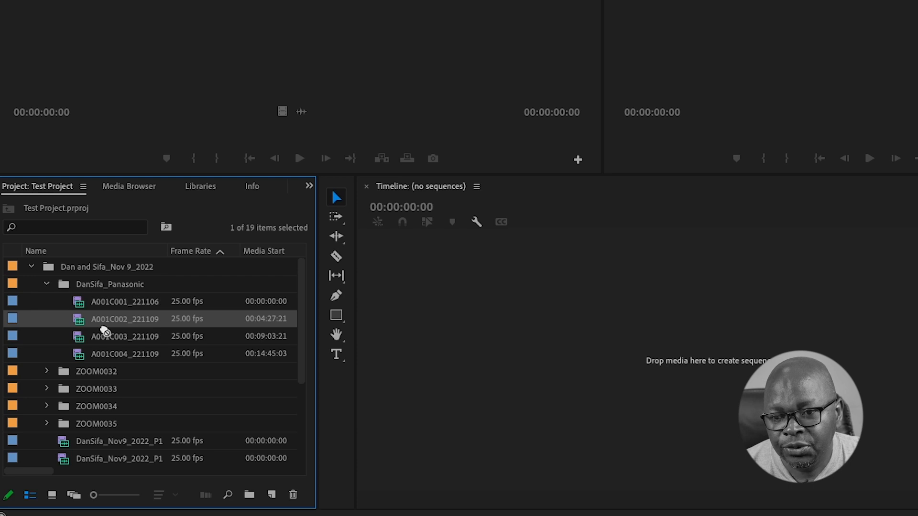
scroll(246, 409, down, 2)
drag(276, 485, 272, 496)
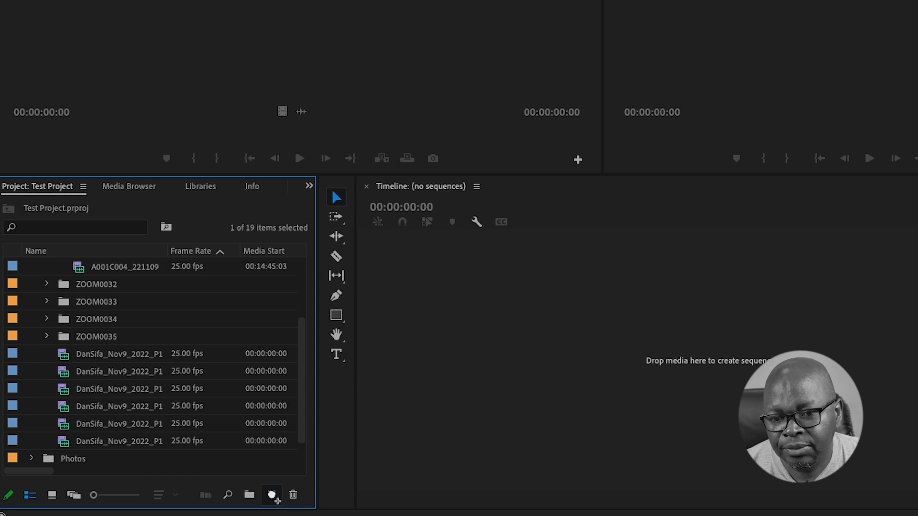
drag(271, 495, 272, 497)
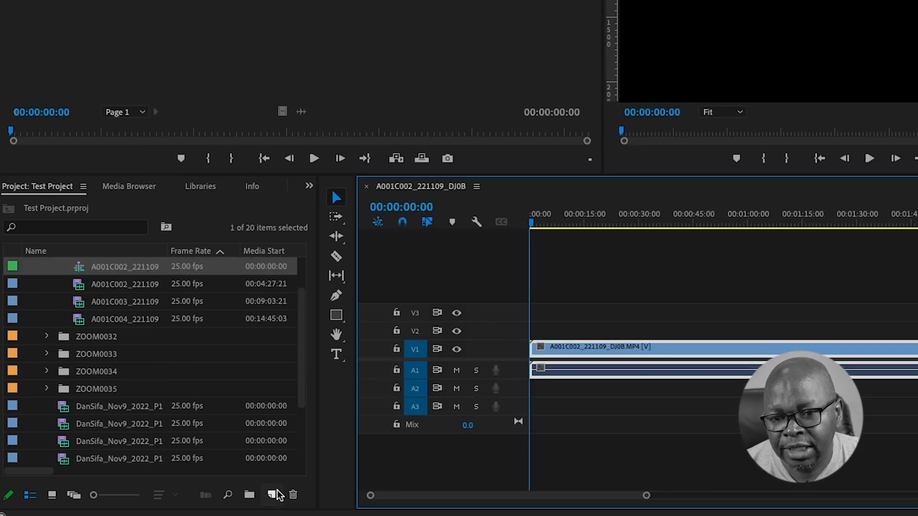
- Scrub through the new sequence and park the playhead at 00:00:10:10
drag(534, 223, 658, 244)
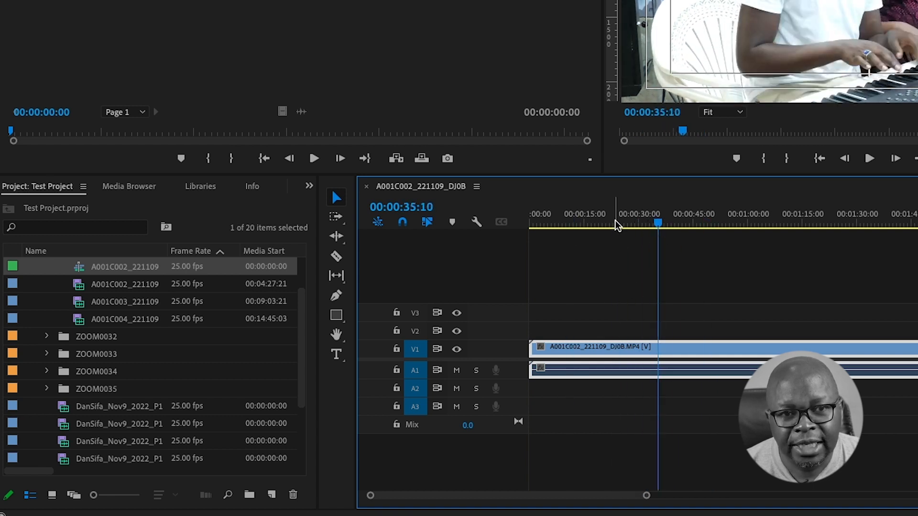
drag(656, 221, 575, 220)
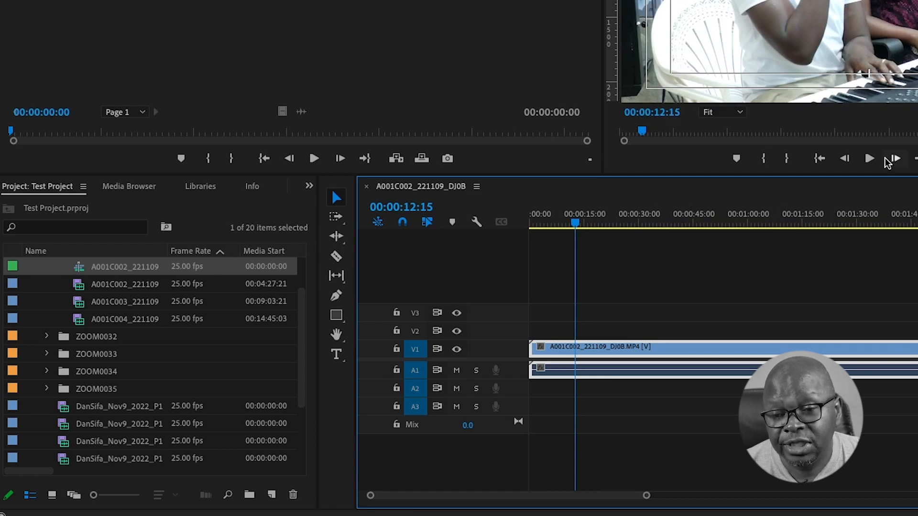
drag(576, 223, 569, 224)
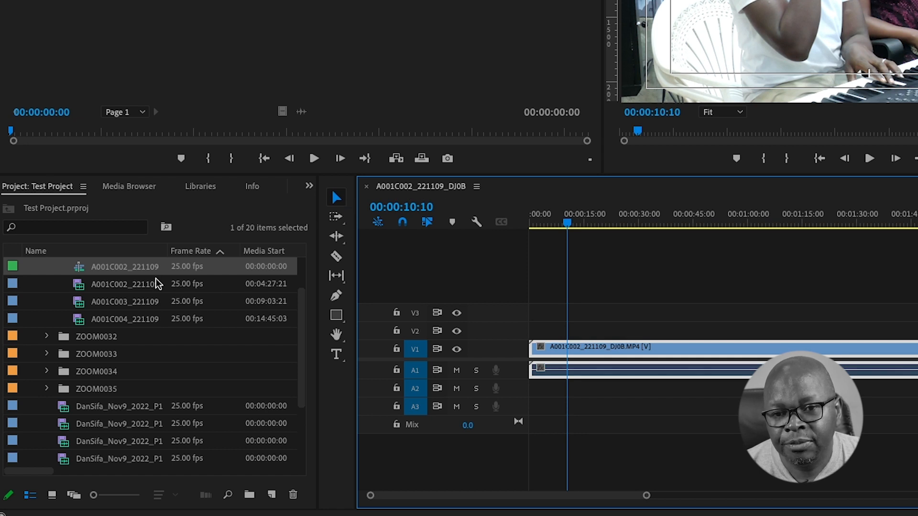
- Rename the sequence to 'Test Project' and select its clip in the timeline
click(124, 272)
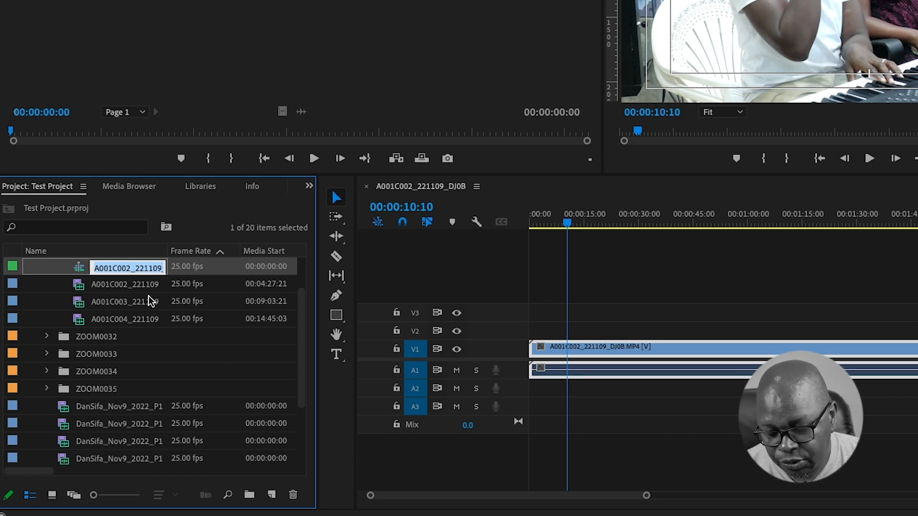
text(Test Pr)
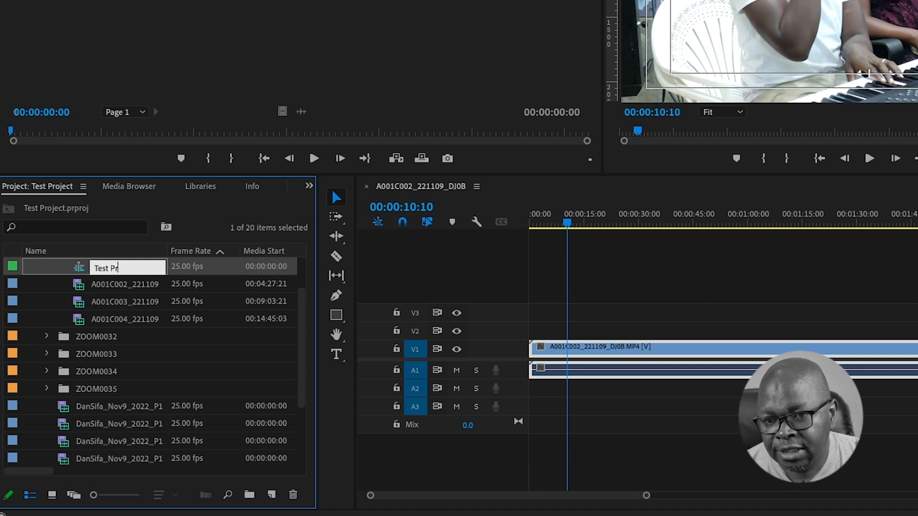
text(oject)
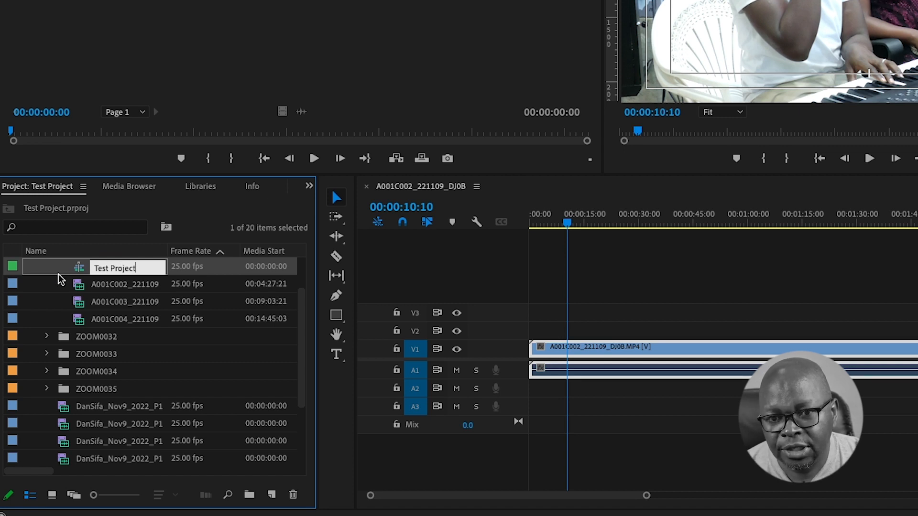
key(Return)
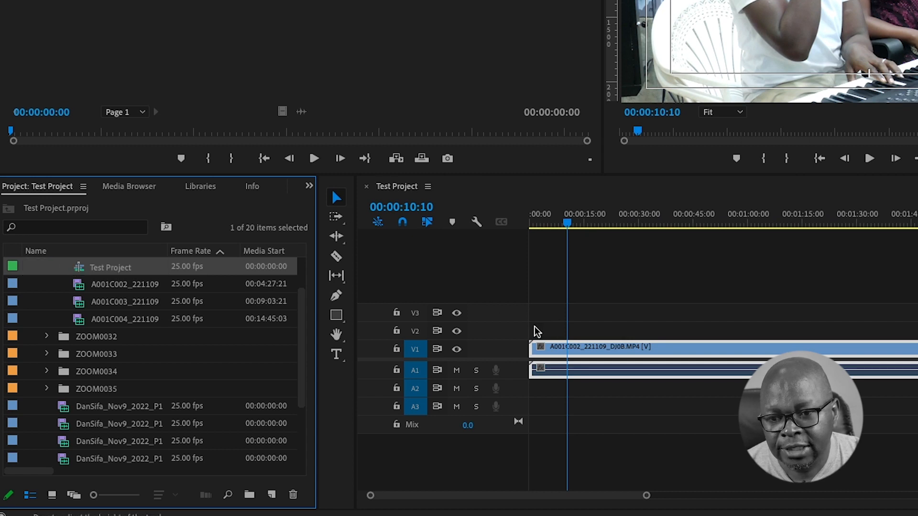
click(608, 346)
- Swap the V1 clip for A001C003_221109 marked from 00:09:45:11 to 00:13:04:20
key(Delete)
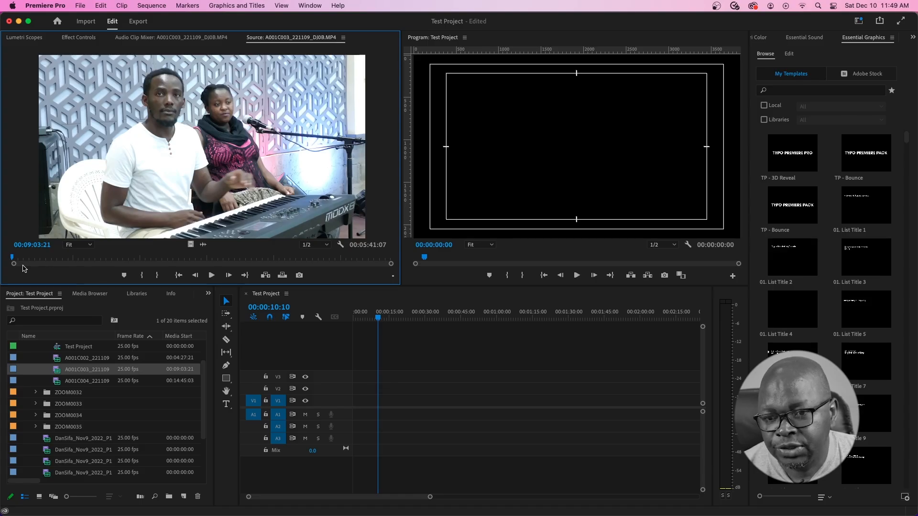
drag(19, 260, 281, 258)
key(i)
key(o)
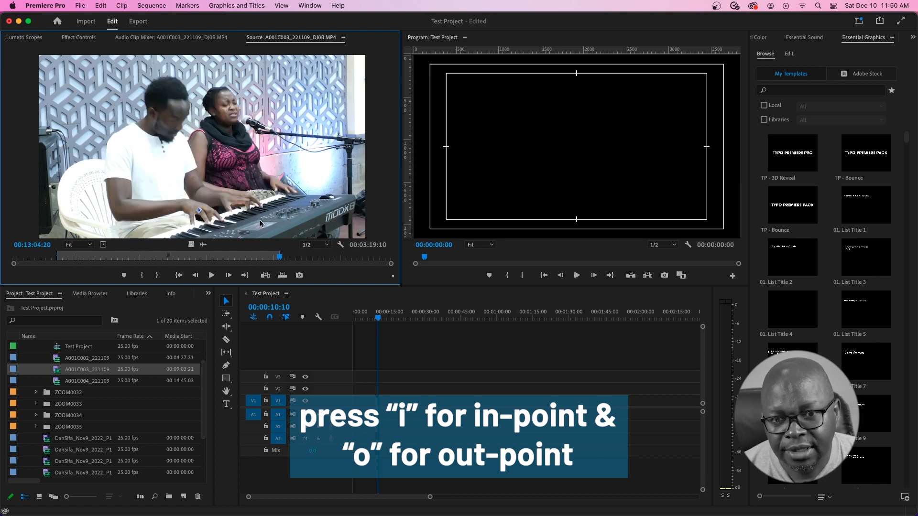
drag(204, 124, 356, 402)
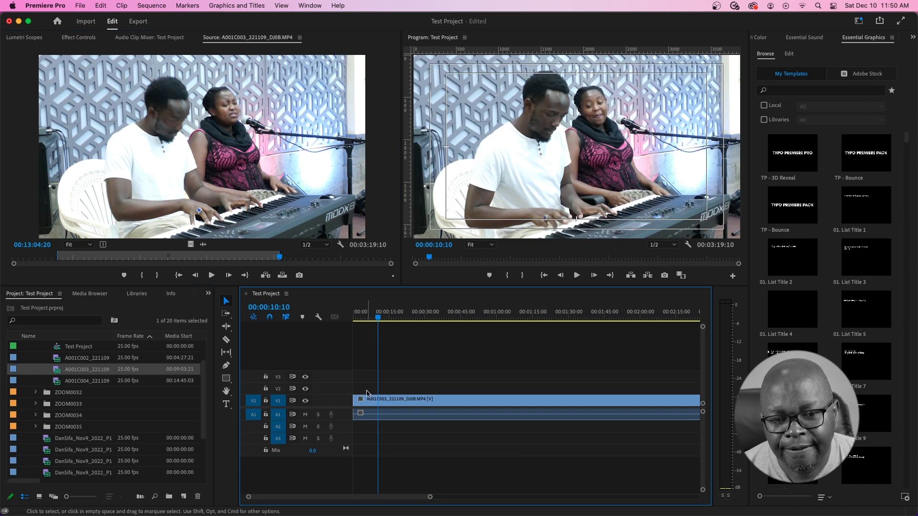
drag(430, 497, 497, 497)
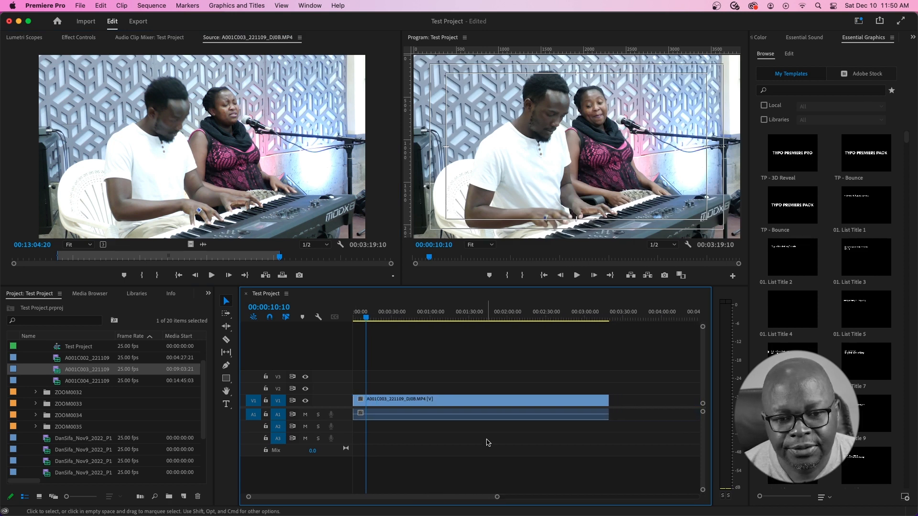
scroll(102, 445, down, 3)
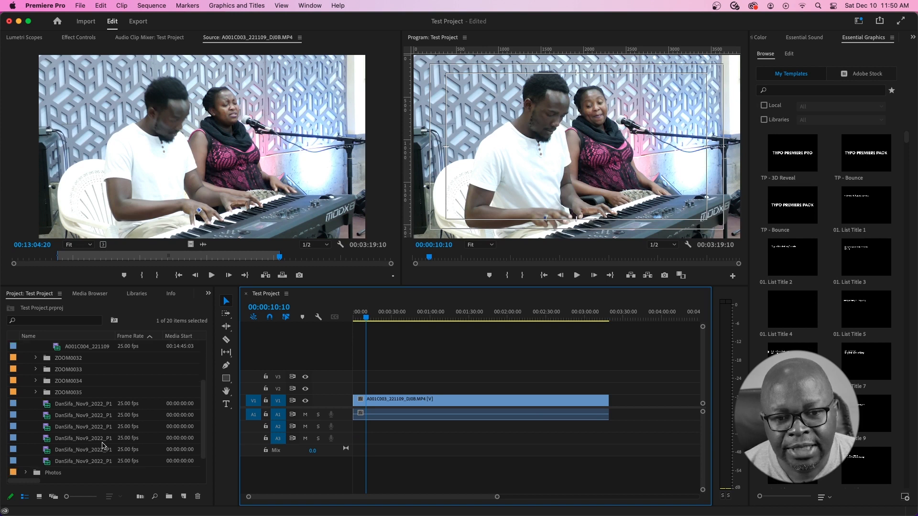
click(47, 407)
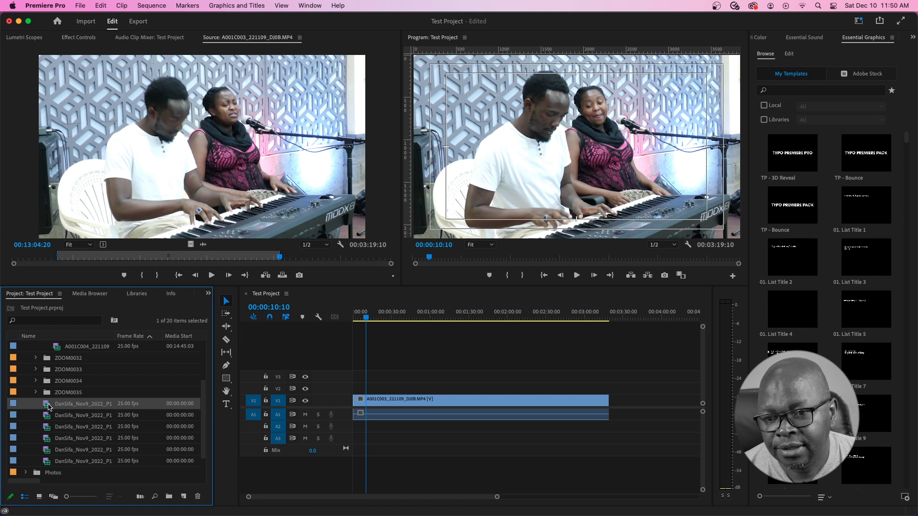
double_click(48, 405)
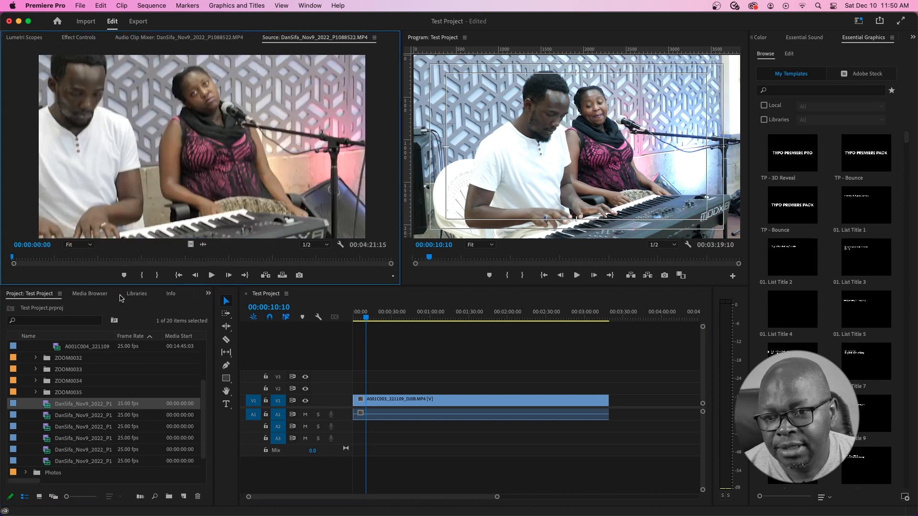
drag(14, 258, 70, 262)
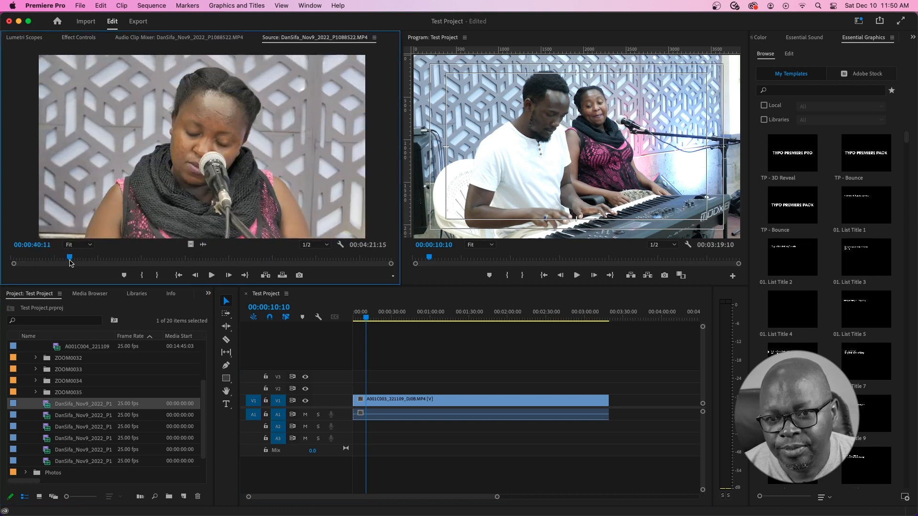
key(i)
click(267, 258)
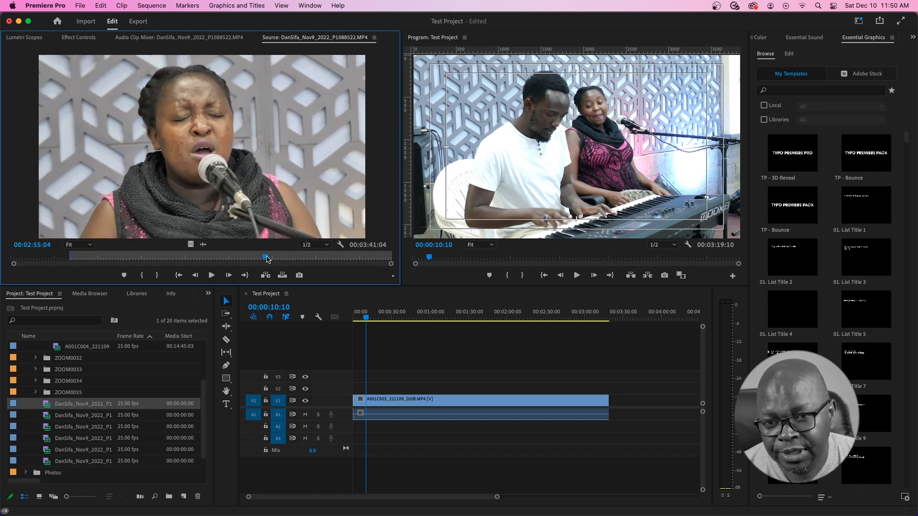
key(o)
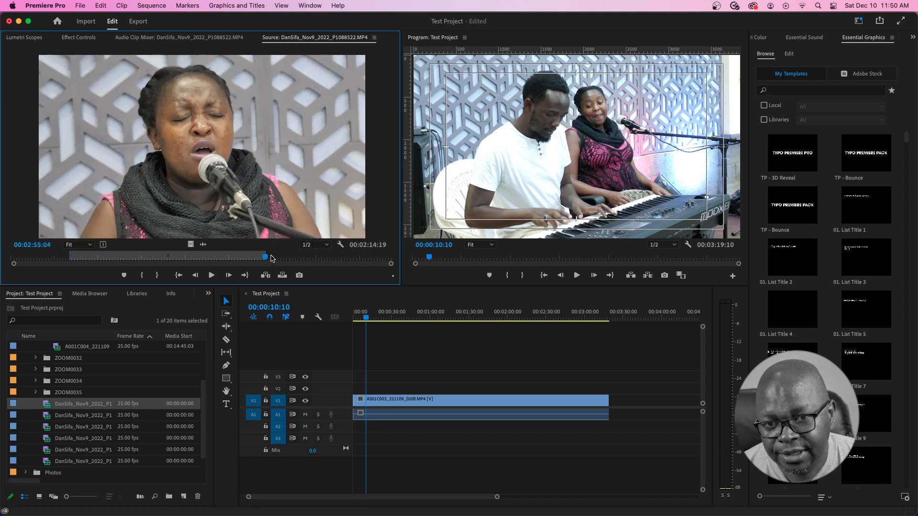
- Target V2, patch the source audio to A2, and place the marked range there
click(276, 390)
click(253, 390)
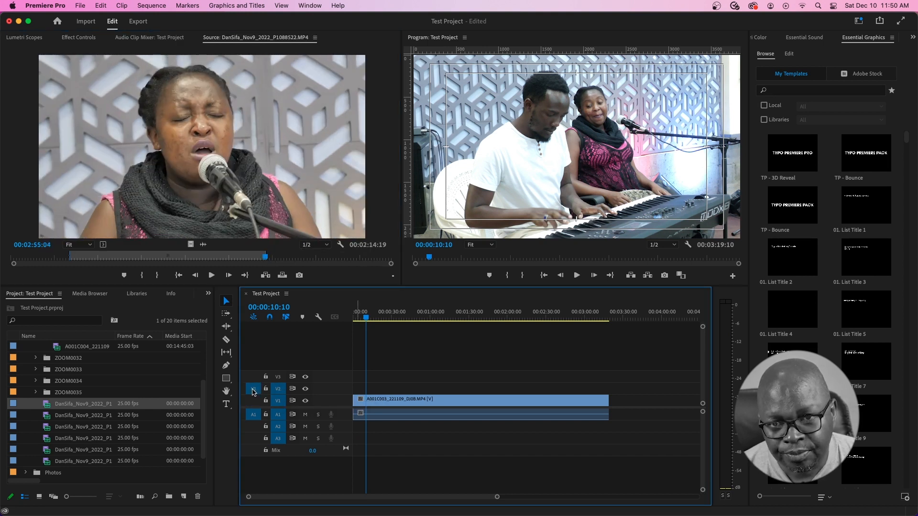
click(255, 426)
drag(229, 193, 373, 389)
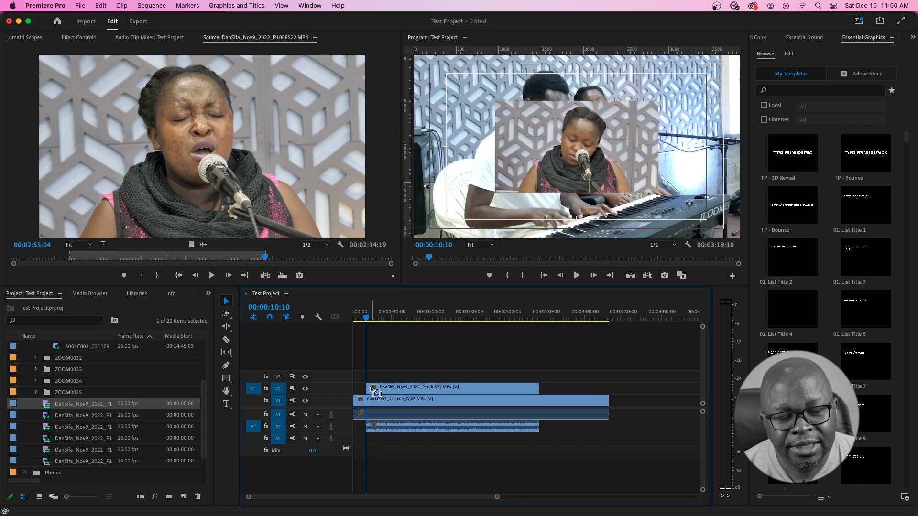
drag(377, 317, 428, 322)
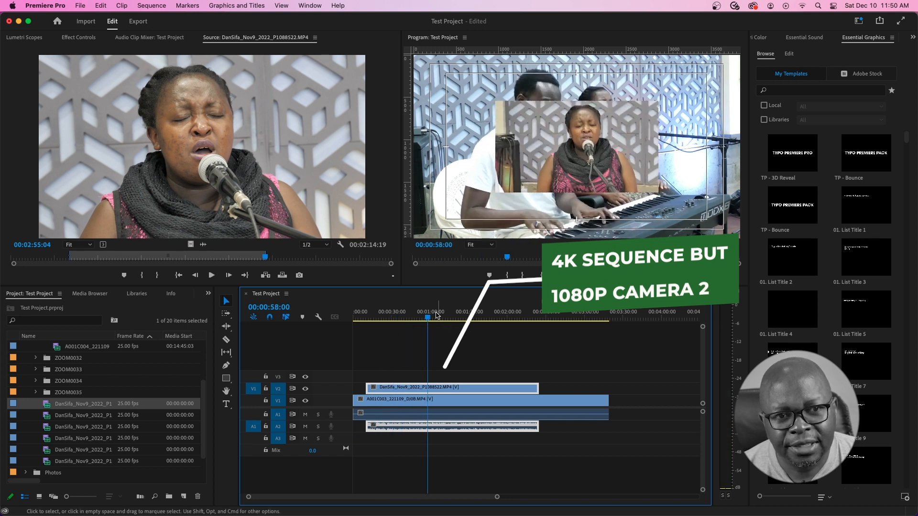
click(420, 317)
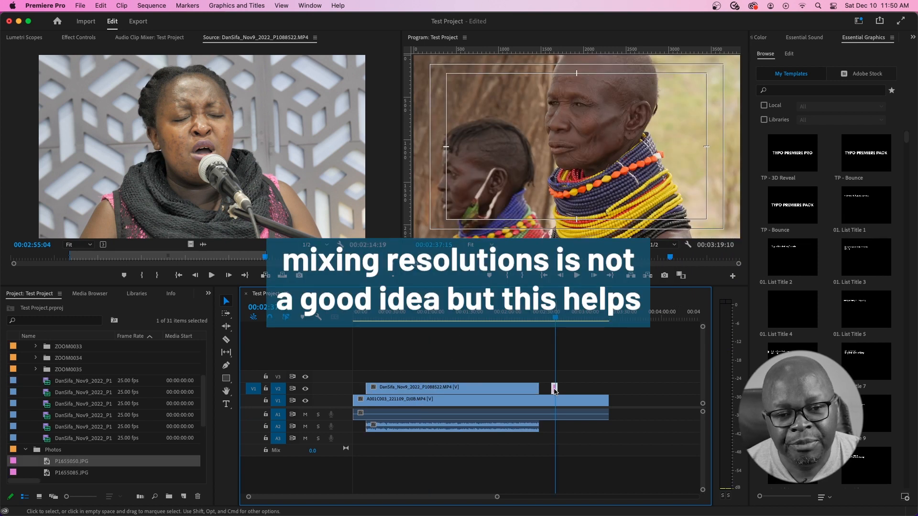
drag(555, 390, 612, 389)
click(613, 316)
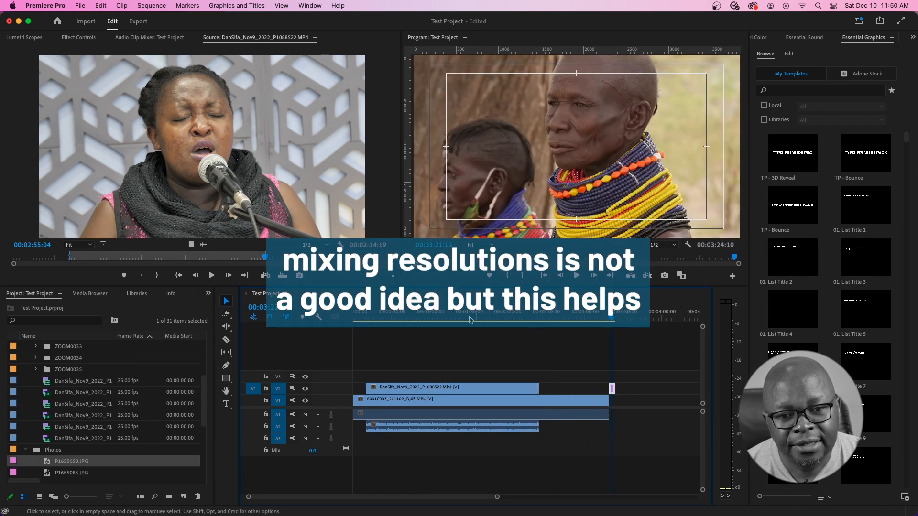
click(438, 315)
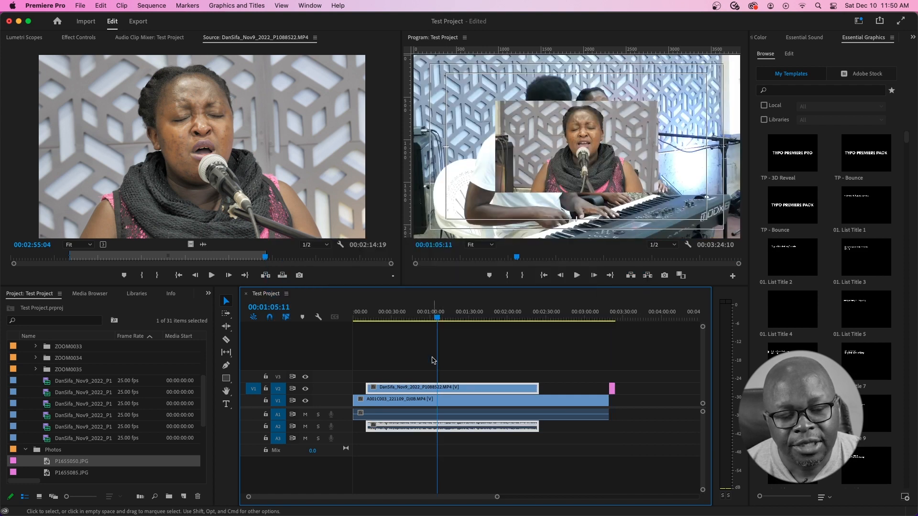
right_click(450, 389)
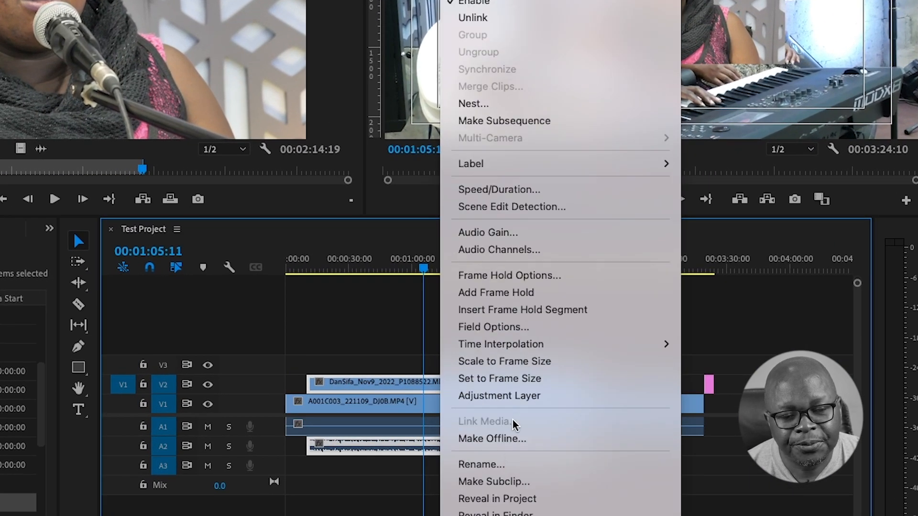
click(533, 365)
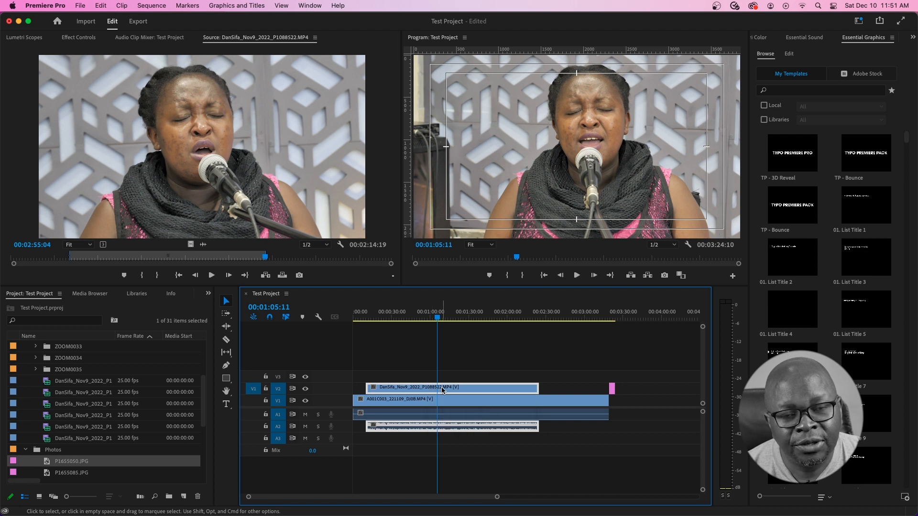
drag(400, 317, 465, 328)
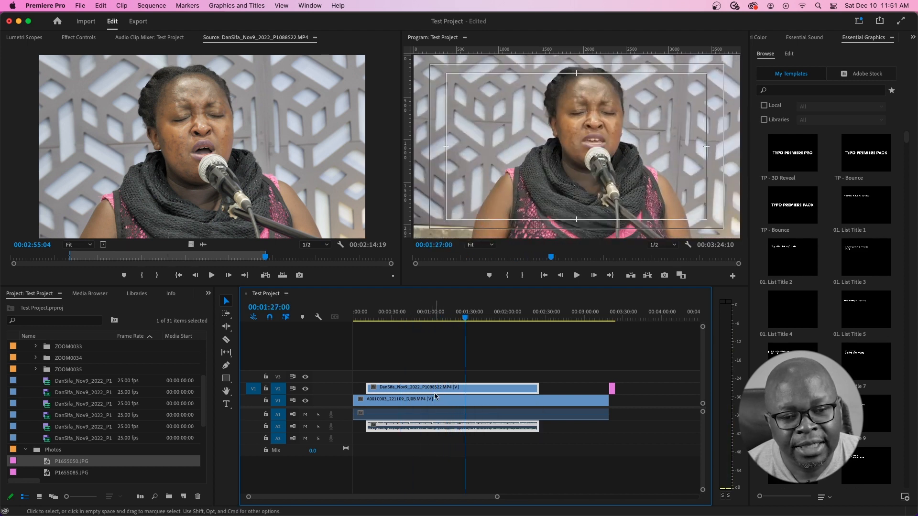
key(super+z)
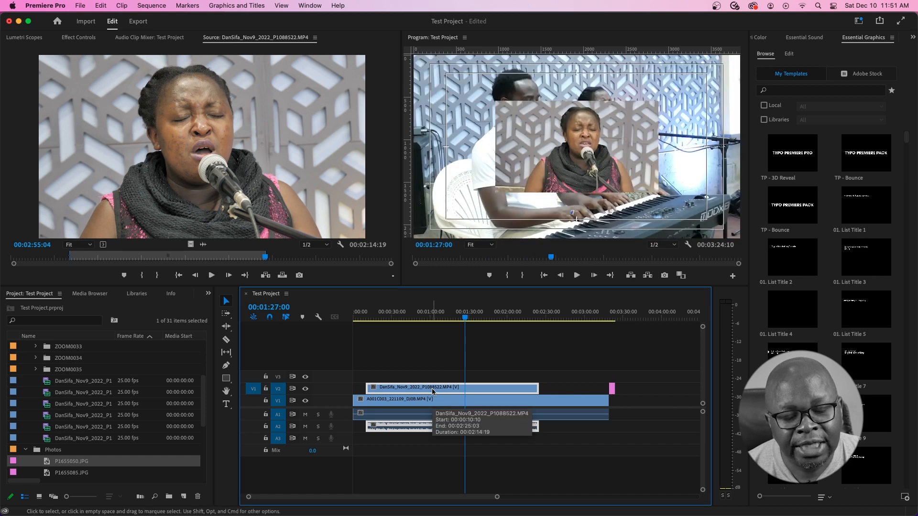
right_click(460, 391)
scroll(521, 445, down, 10)
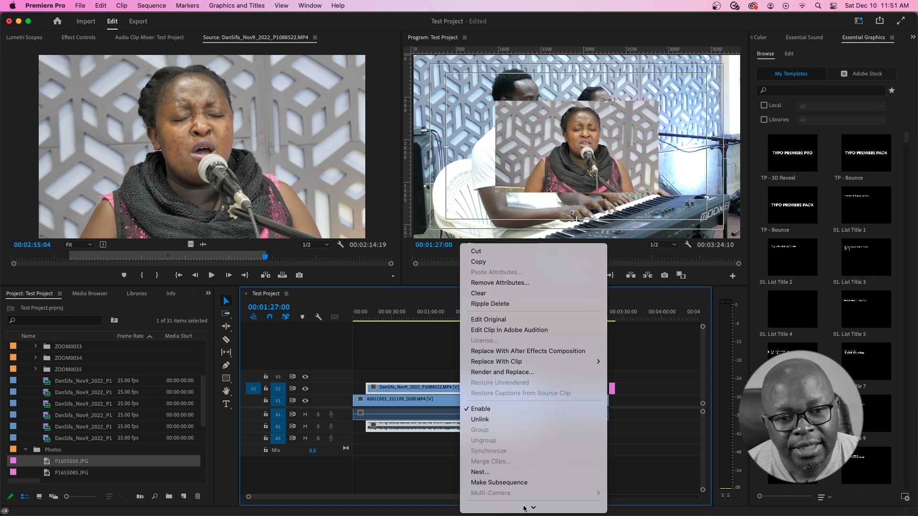
scroll(520, 463, down, 3)
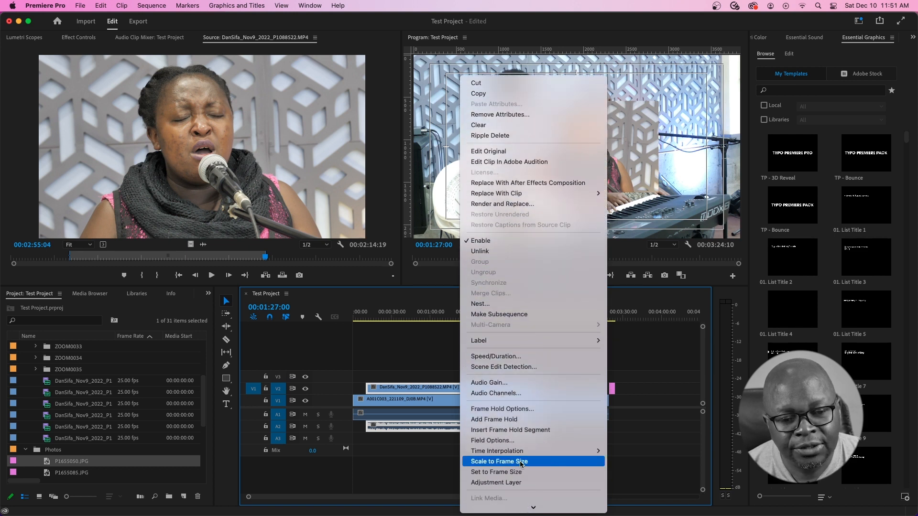
click(508, 472)
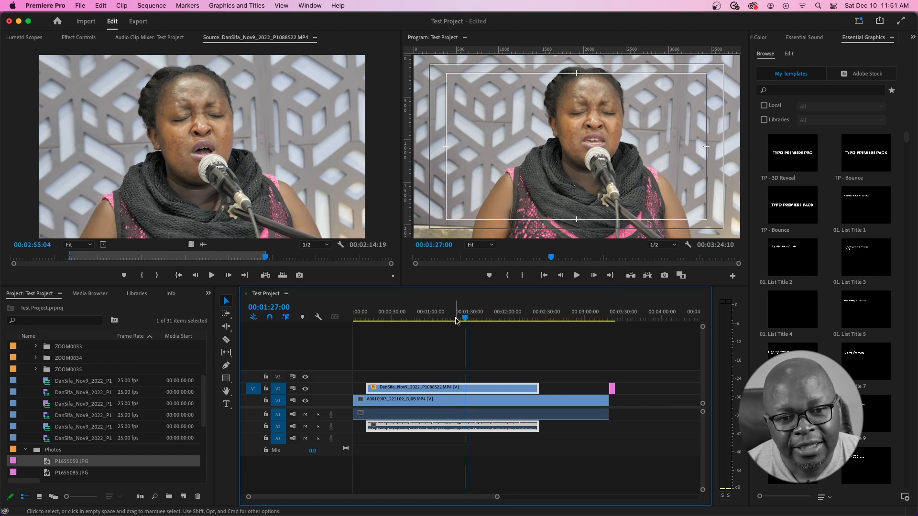
drag(460, 318, 451, 318)
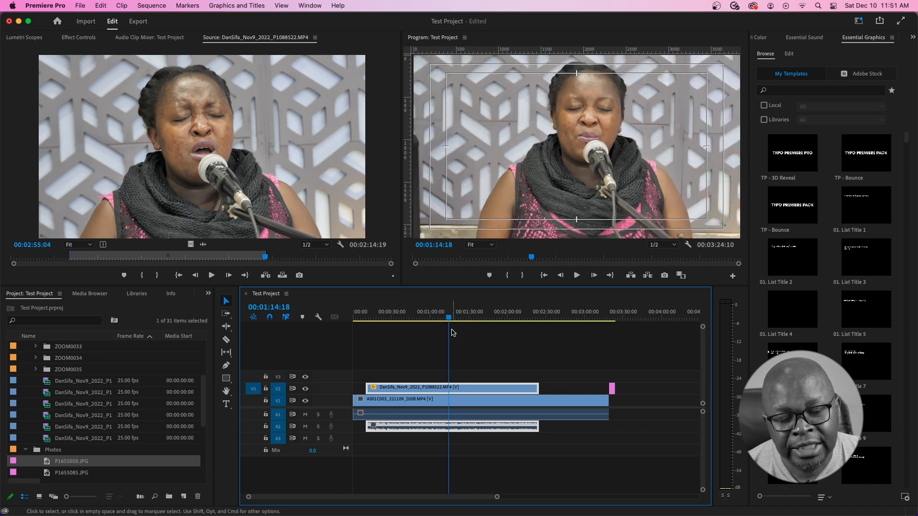
key(super+z)
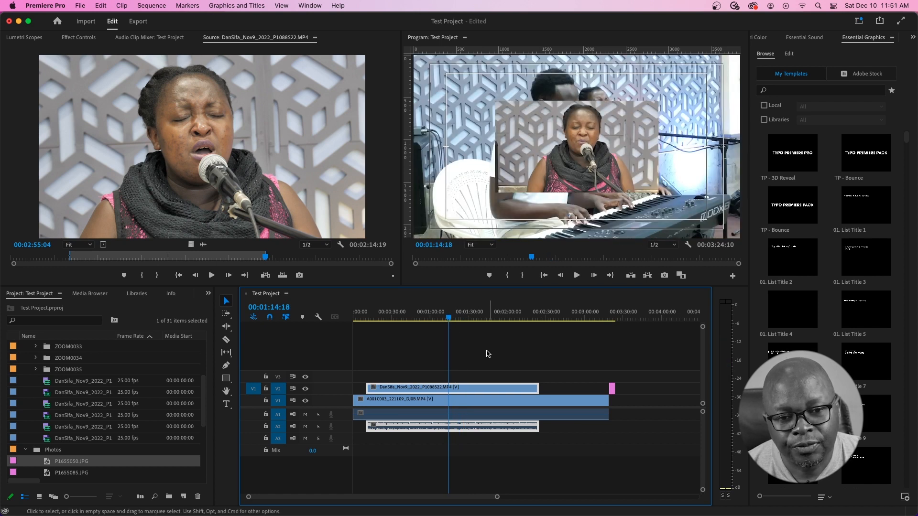
- Show the Effect Controls and apply Scale to Frame Size to the V2 clip
click(80, 38)
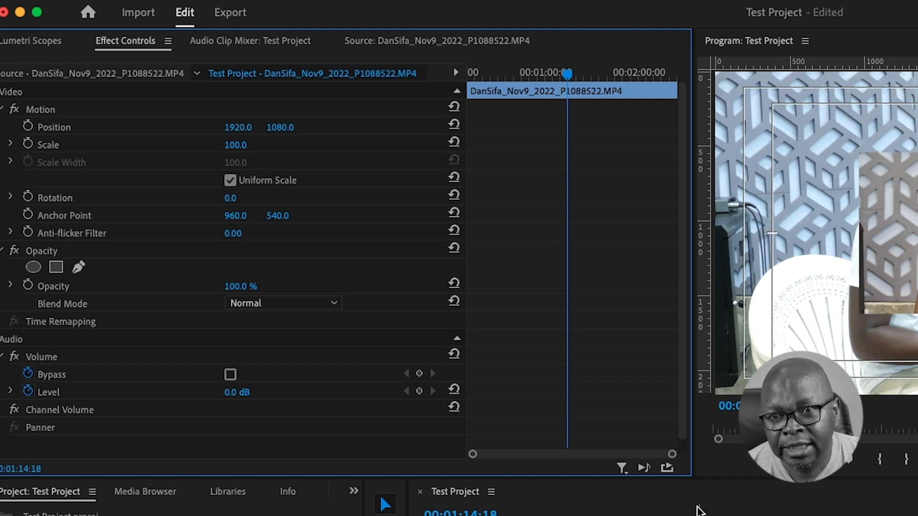
click(573, 513)
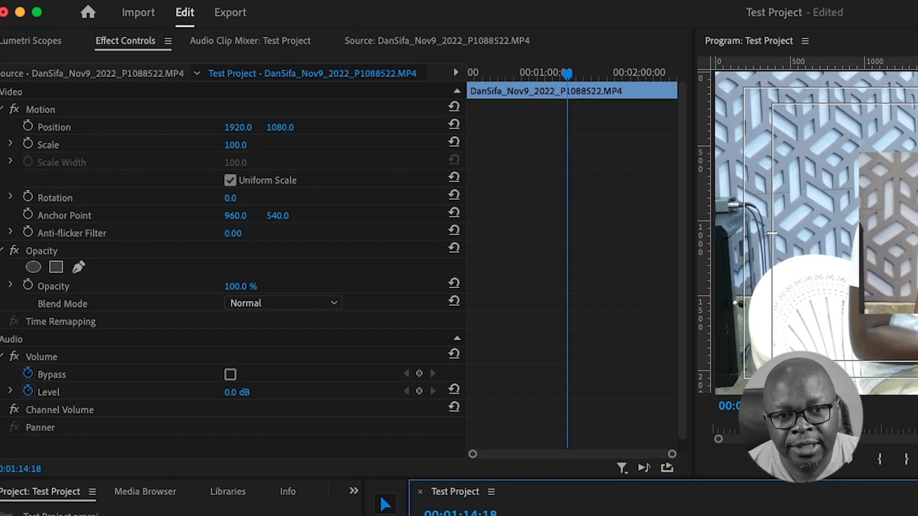
right_click(440, 388)
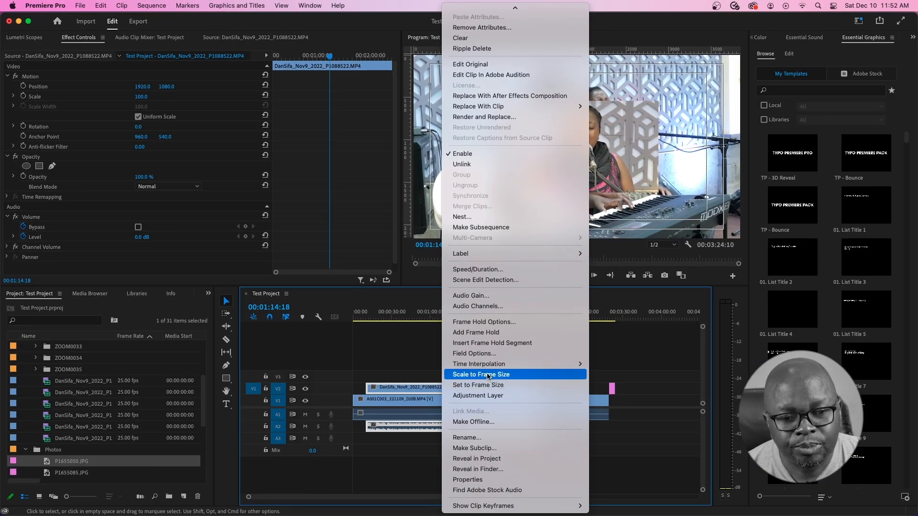
click(488, 375)
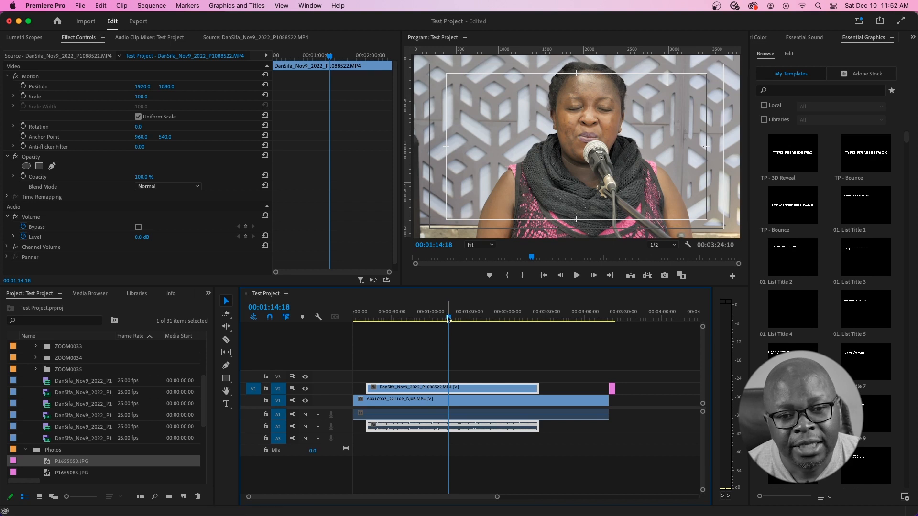
- Scrub the sequence to check the result, then undo the frame-size scaling
drag(449, 318, 421, 318)
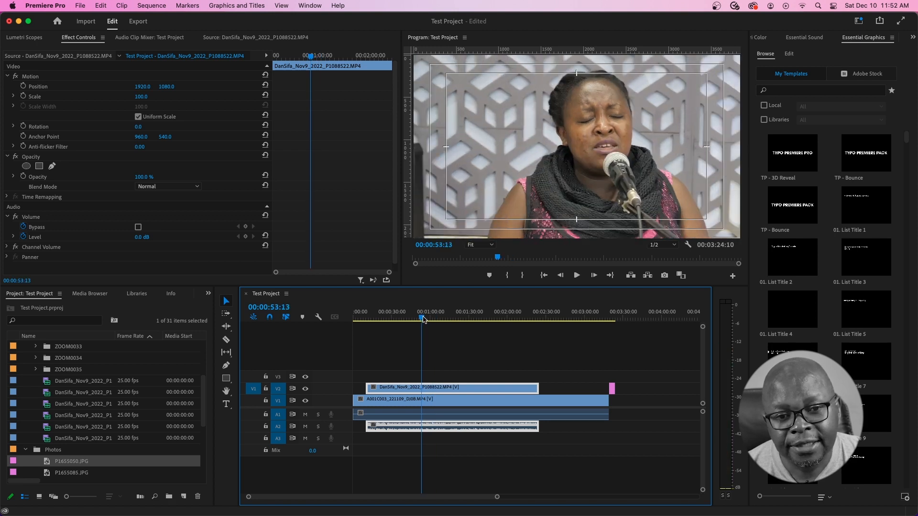
drag(423, 319, 478, 320)
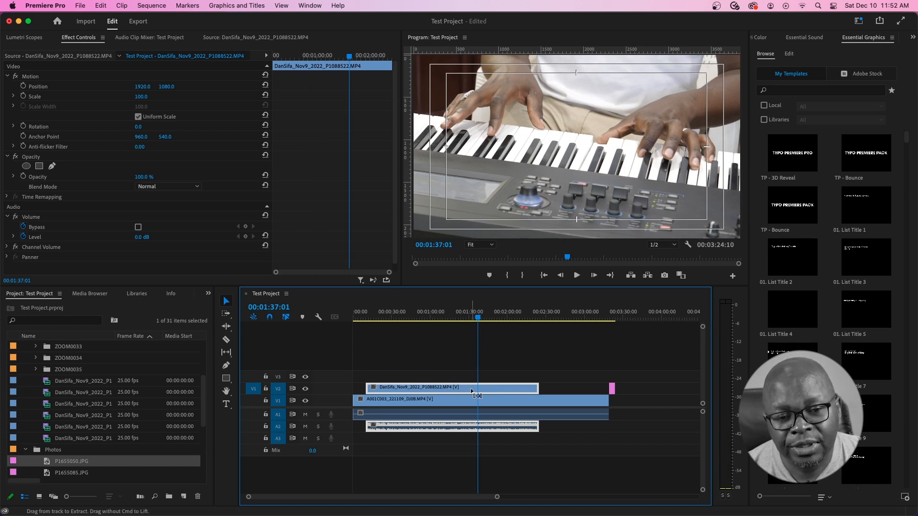
key(super+z)
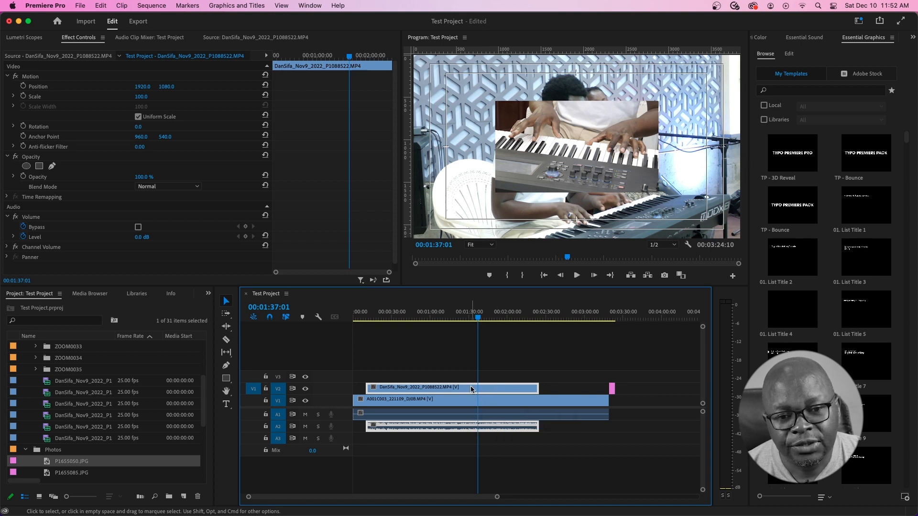
- Apply Set to Frame Size to the V2 DanSifa clip (scale 200) and save
right_click(472, 389)
scroll(513, 446, down, 5)
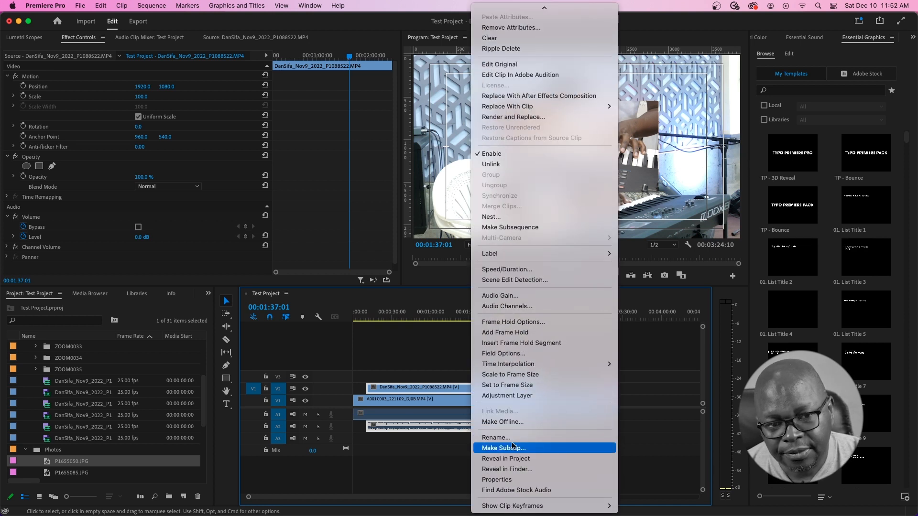
click(514, 385)
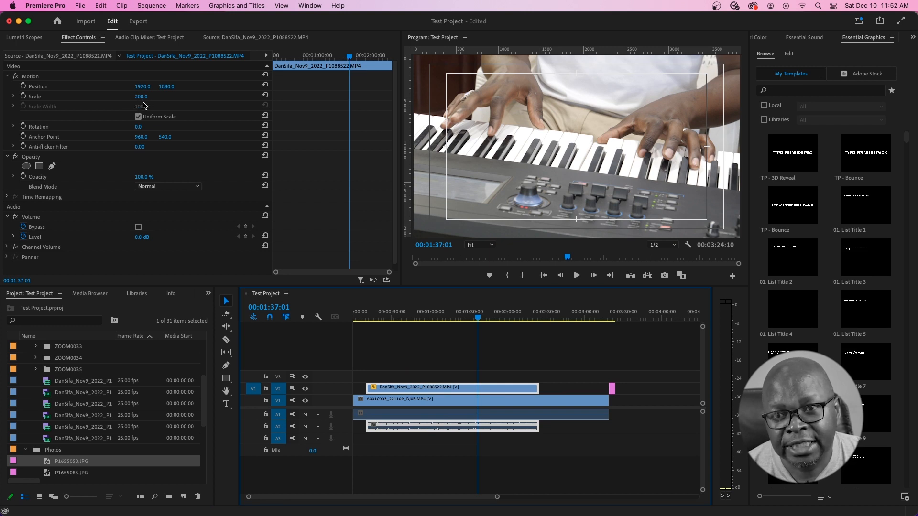
key(super+s)
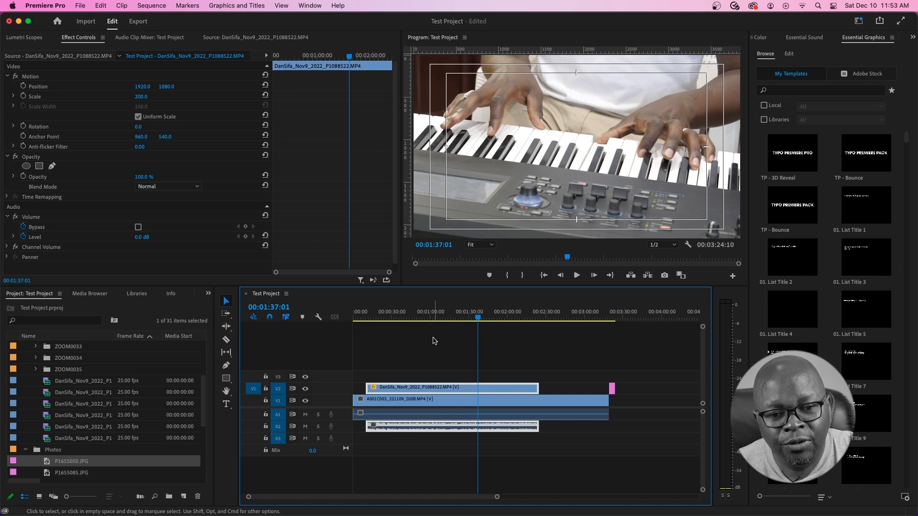
- Split the V2 clip and its audio at 00:01:27:18 and 00:01:53:19
click(465, 318)
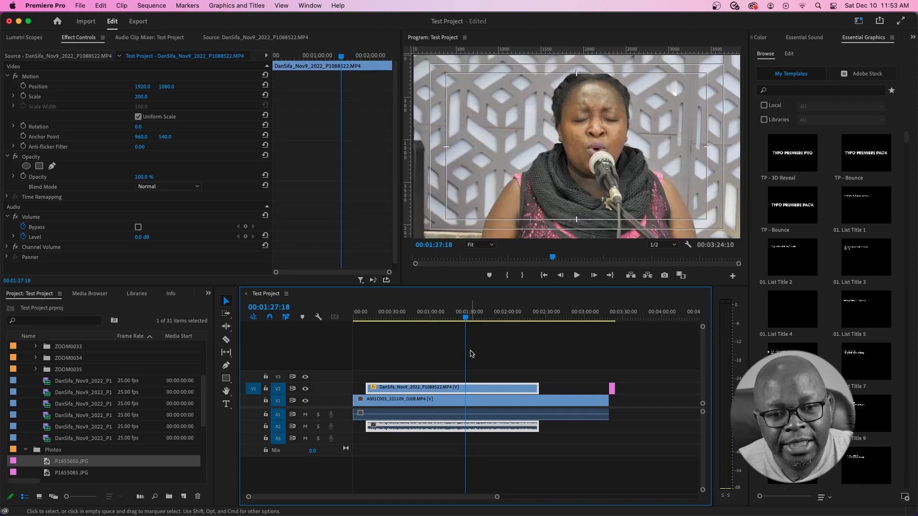
key(super+k)
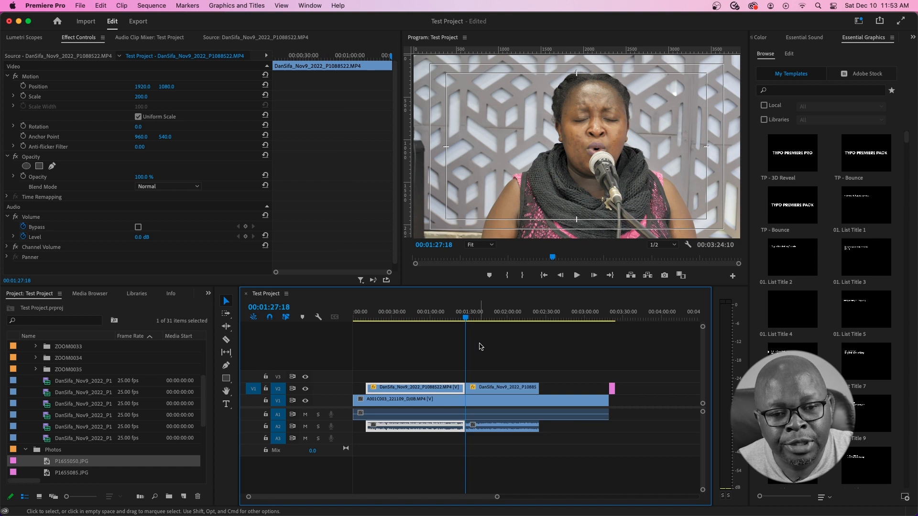
click(501, 316)
key(super+k)
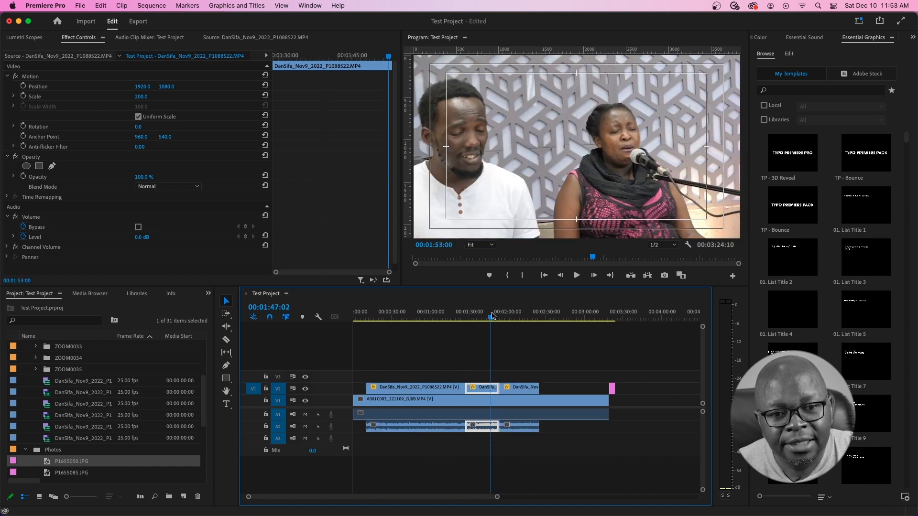
- Set In at 00:01:27:18 and Out at 00:01:53:19, then clear both marks
click(483, 316)
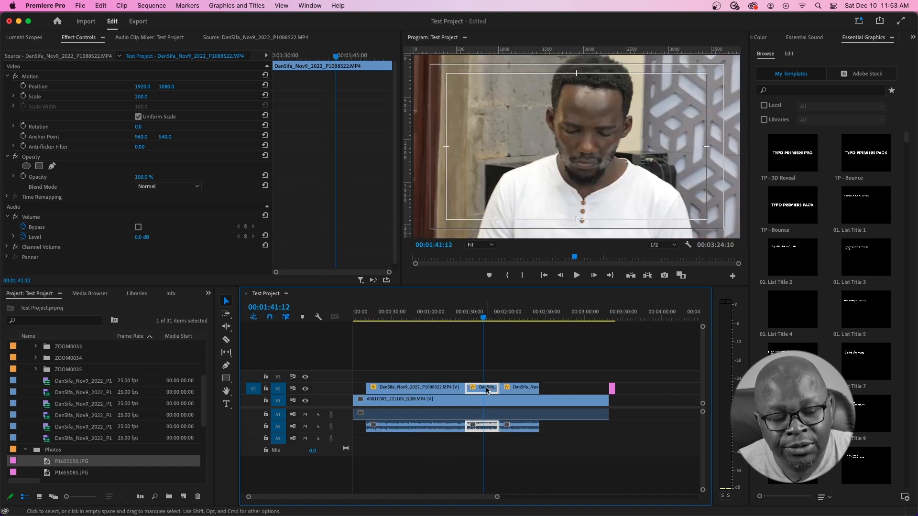
key(Up)
key(Up)
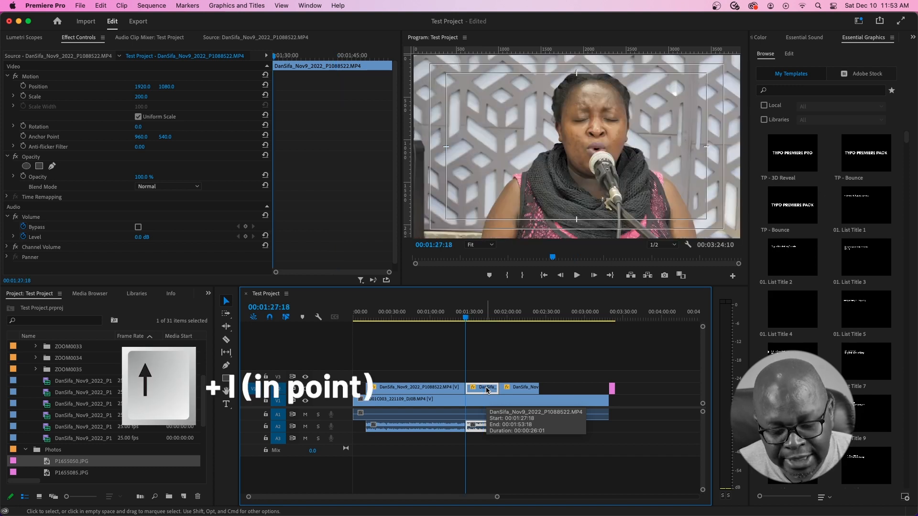
key(i)
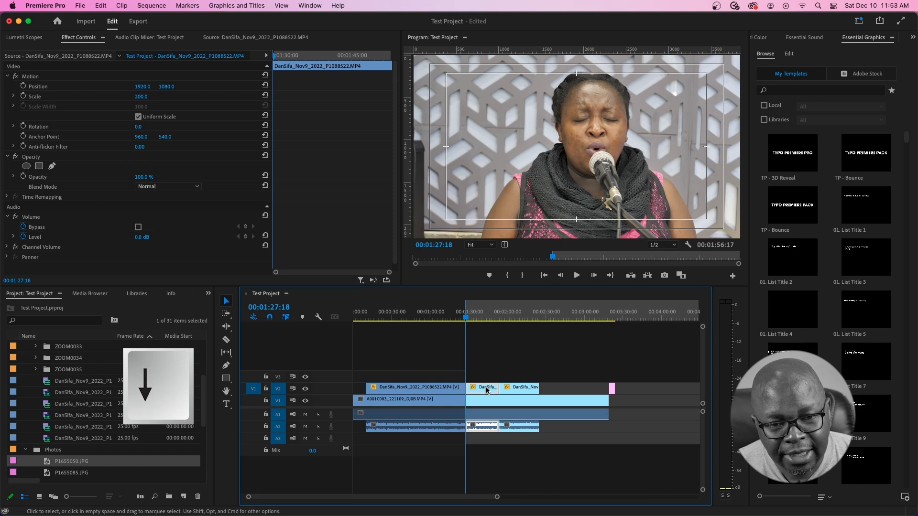
key(Down)
key(o)
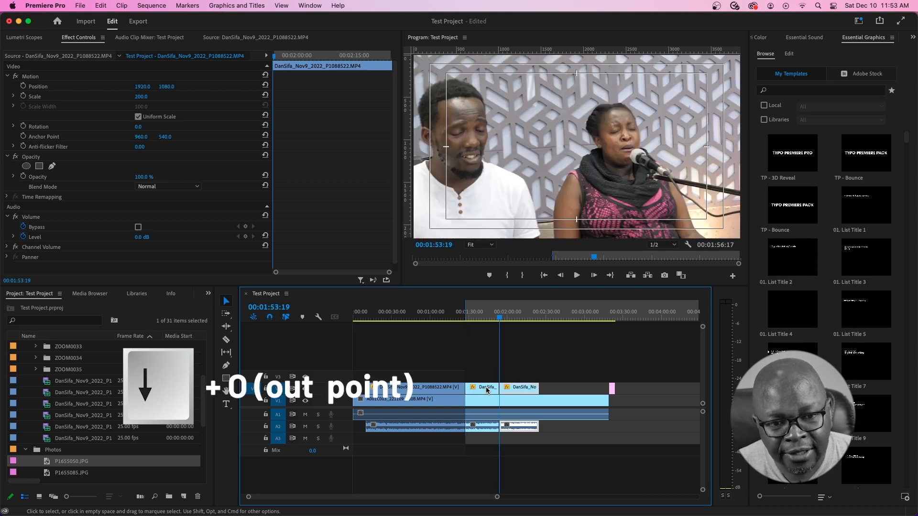
key(o)
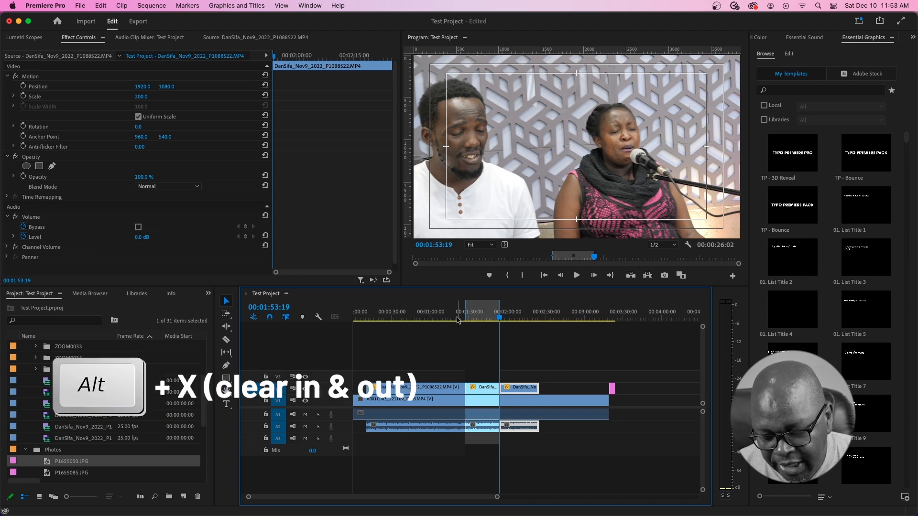
key(alt+x)
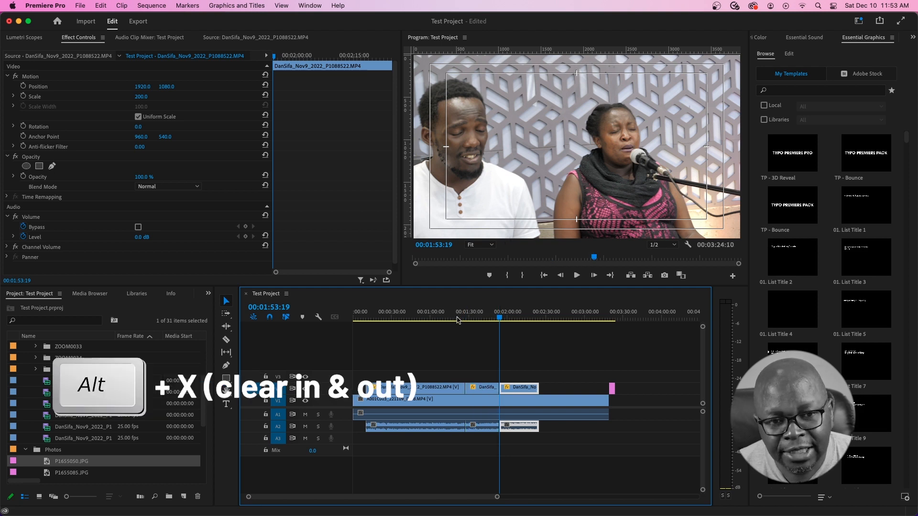
- Select the middle piece and mark In/Out around it with the / key
click(484, 388)
drag(501, 318, 492, 318)
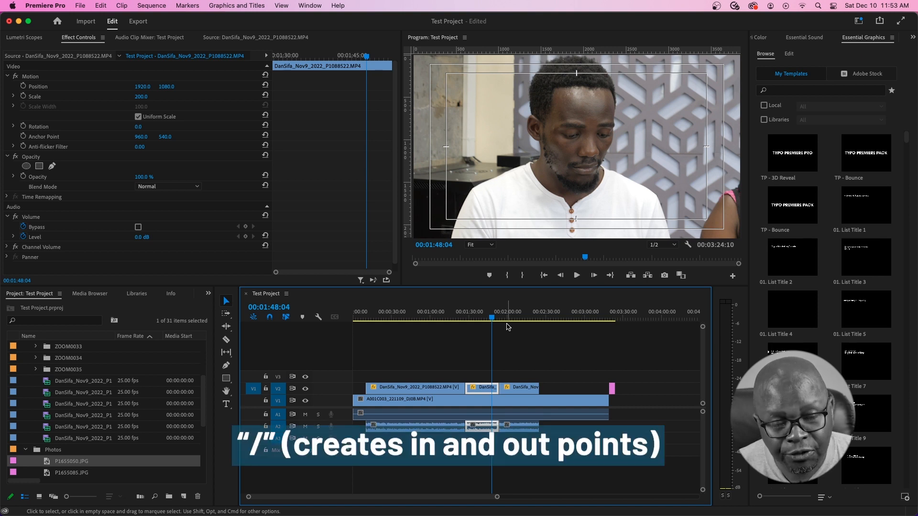
key(slash)
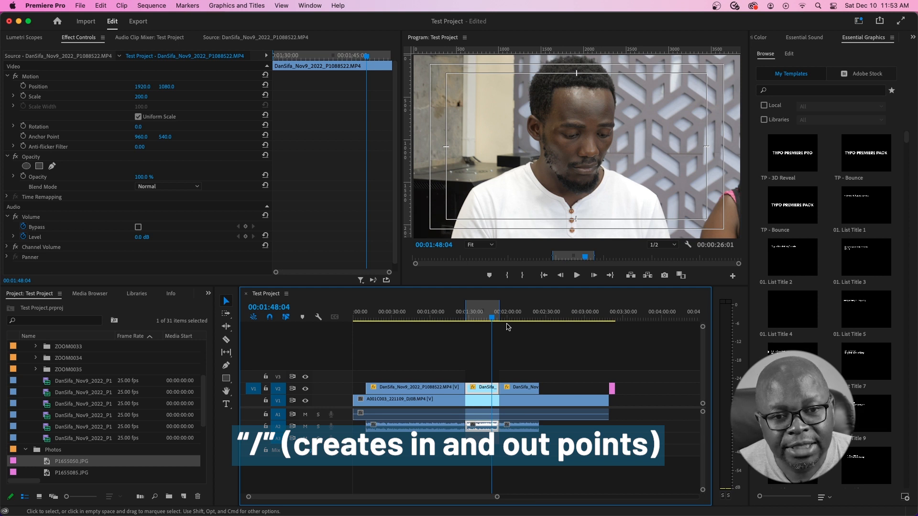
- Return the playhead to 00:01:40:09 and preview the 2022-12-09 mp4 recording in the Source monitor
click(481, 315)
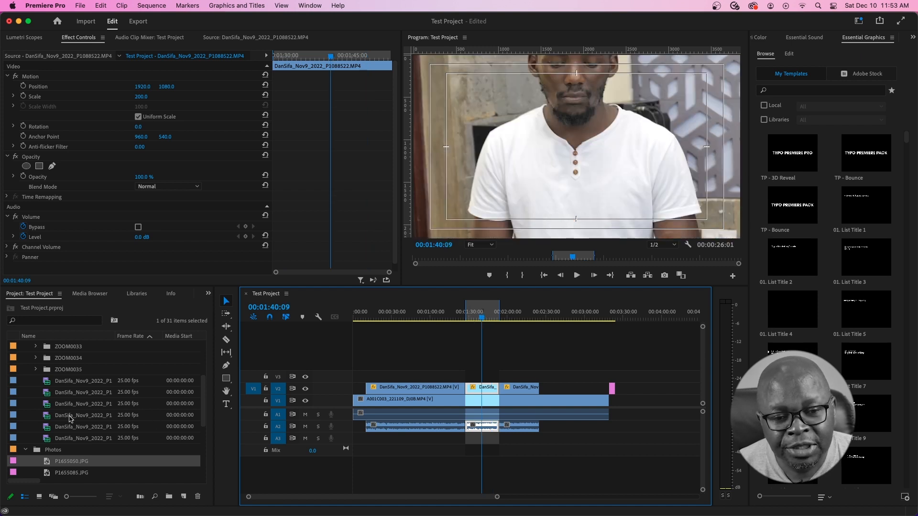
scroll(70, 419, up, 3)
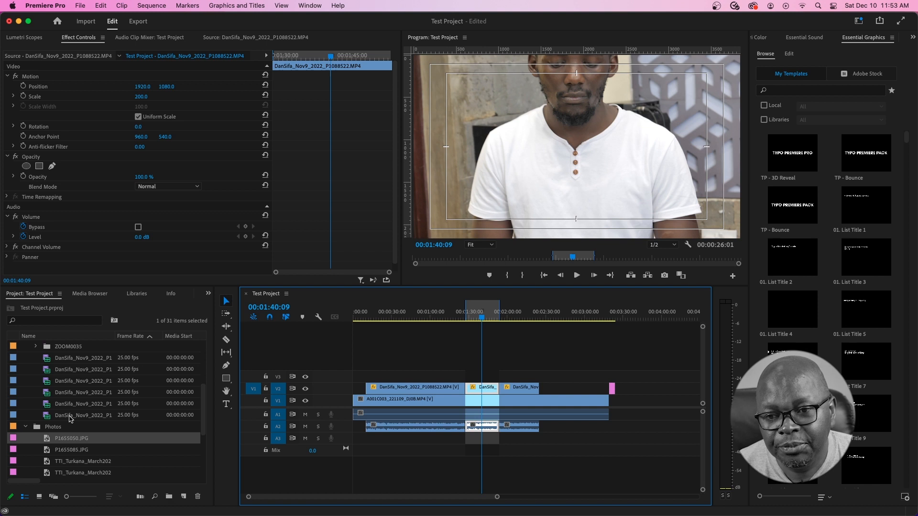
scroll(69, 418, up, 4)
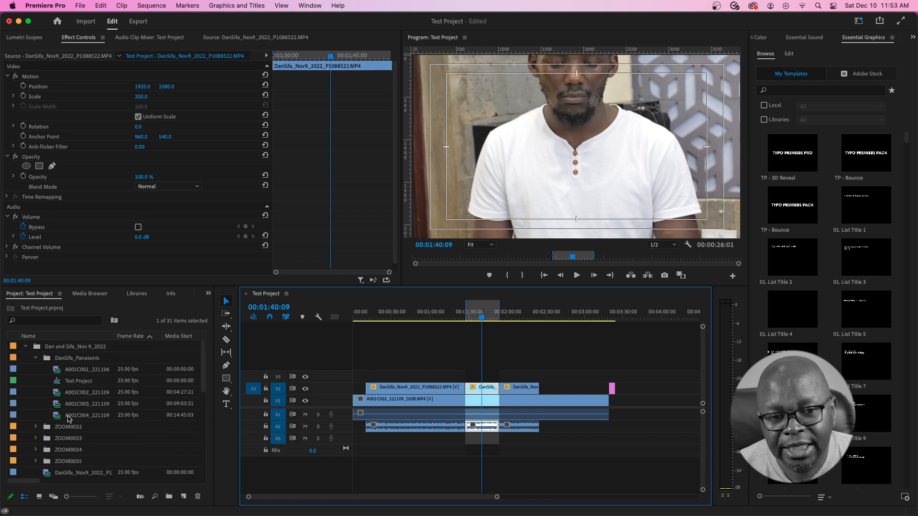
scroll(69, 418, down, 5)
scroll(69, 419, down, 3)
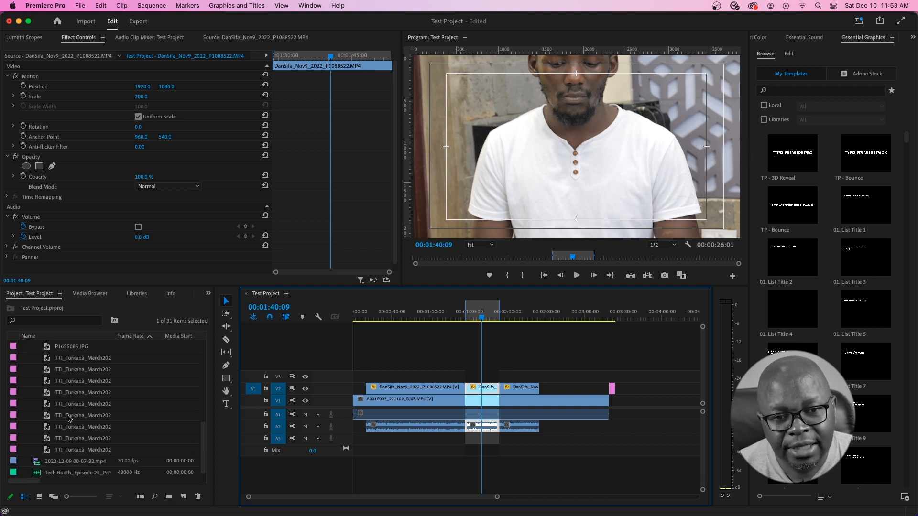
double_click(39, 462)
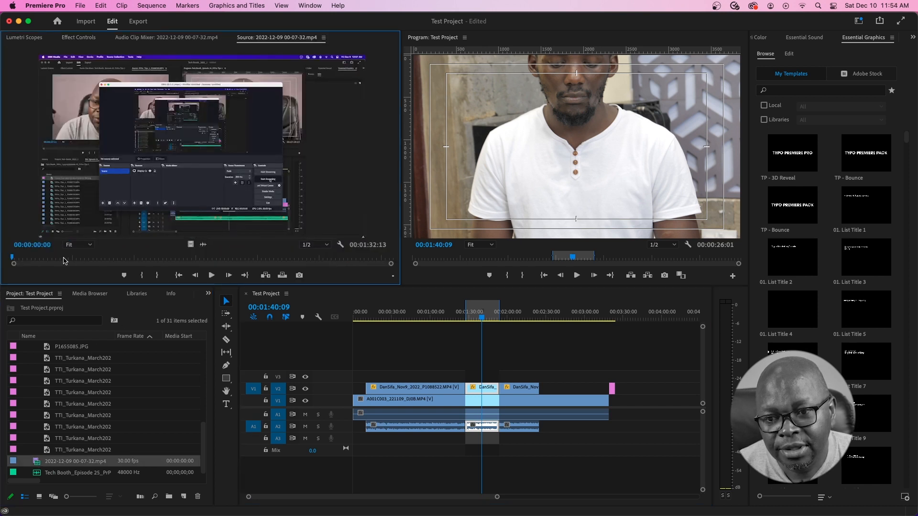
drag(31, 256, 283, 256)
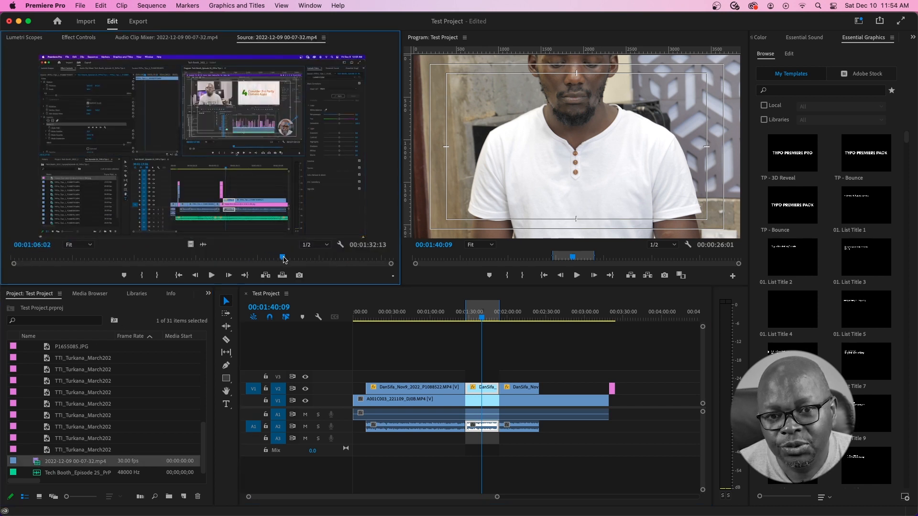
- Load DanSifa_Nov9_2022_P1088526.MP4 in the Source monitor with its In point at 00:00:04:19
scroll(81, 413, up, 4)
scroll(81, 411, up, 1)
double_click(48, 416)
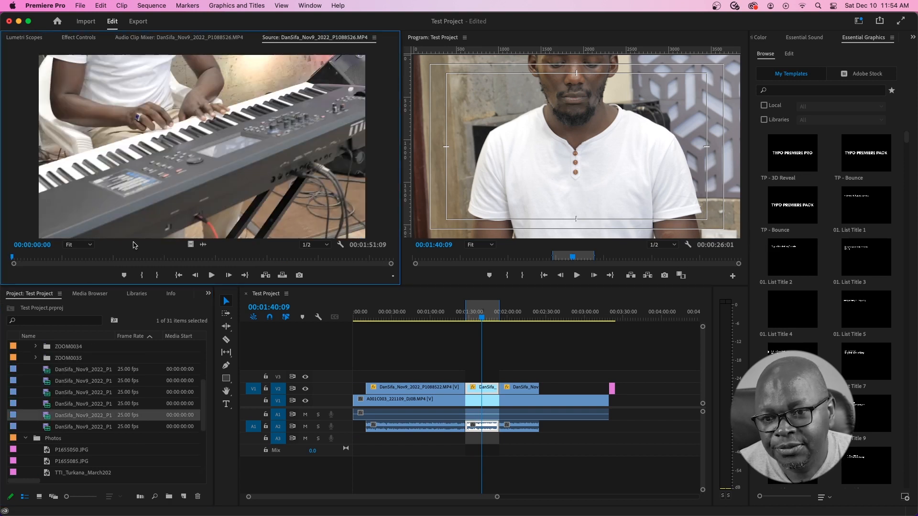
click(26, 257)
drag(26, 257, 28, 257)
key(i)
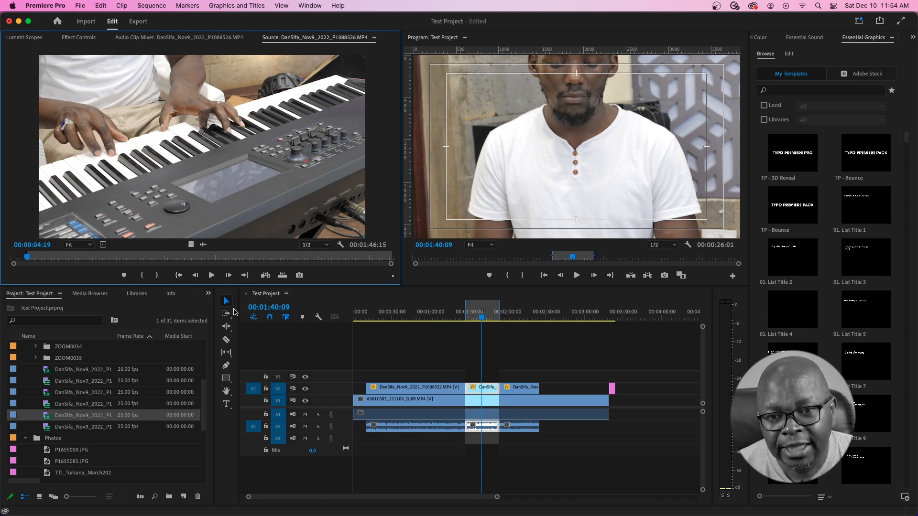
click(282, 277)
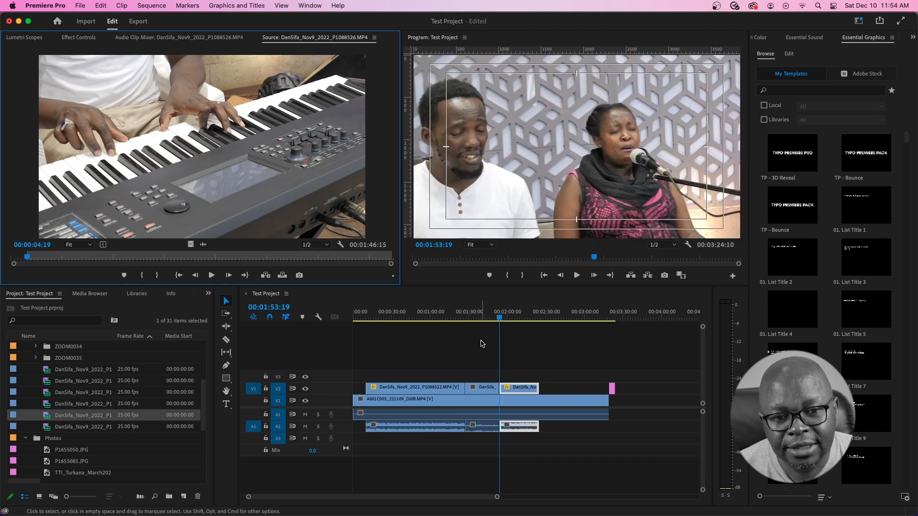
click(484, 318)
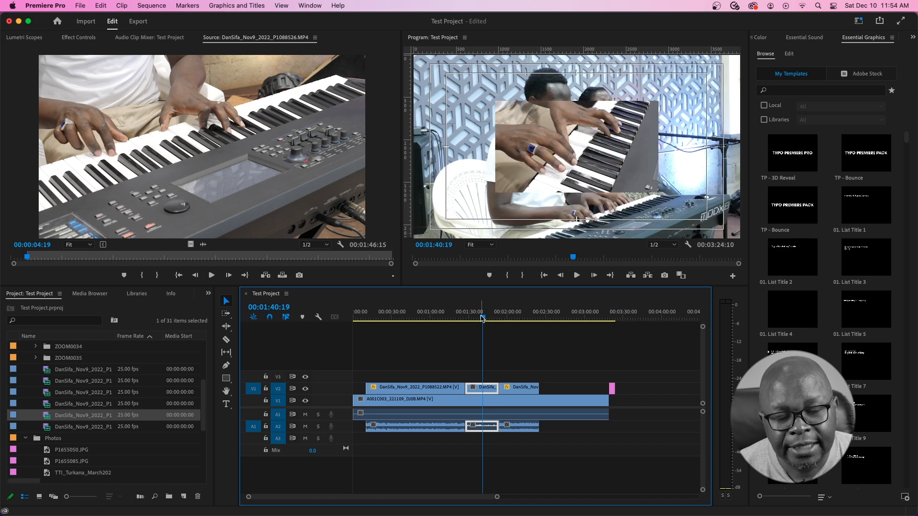
key(space)
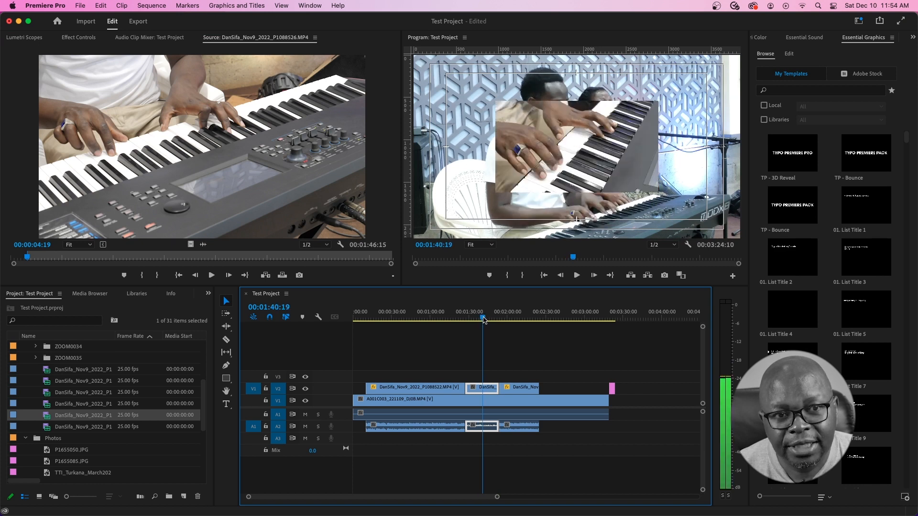
click(481, 318)
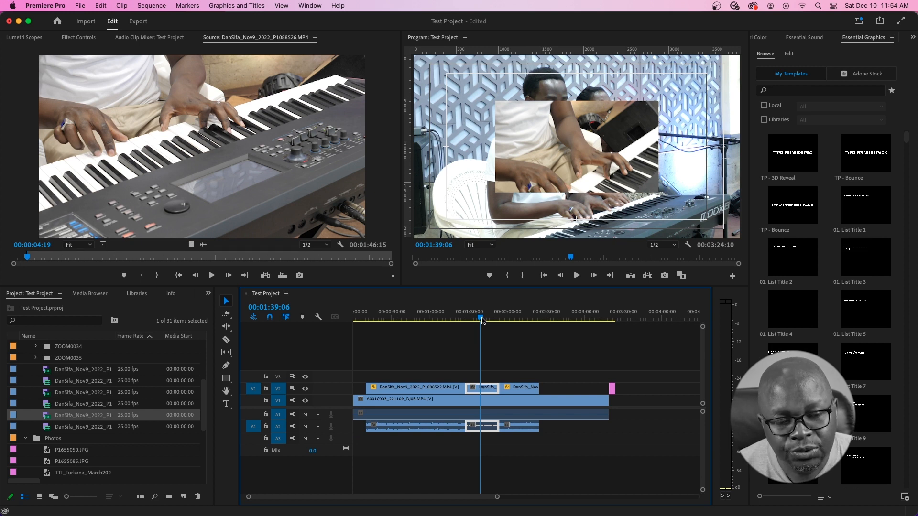
key(x)
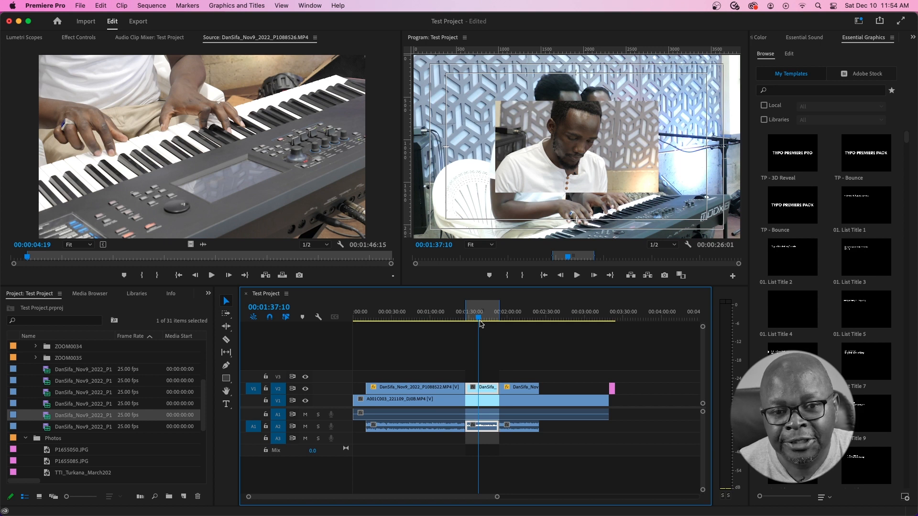
key(alt+x)
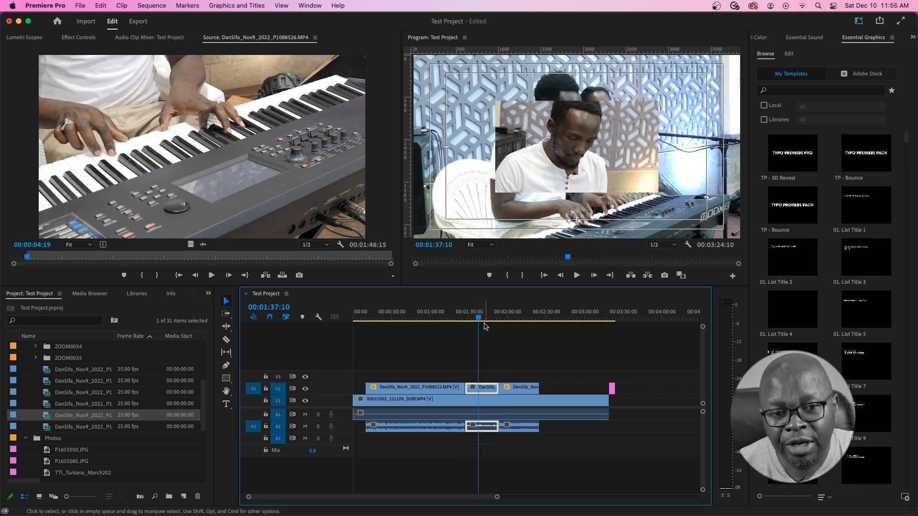
key(super+z)
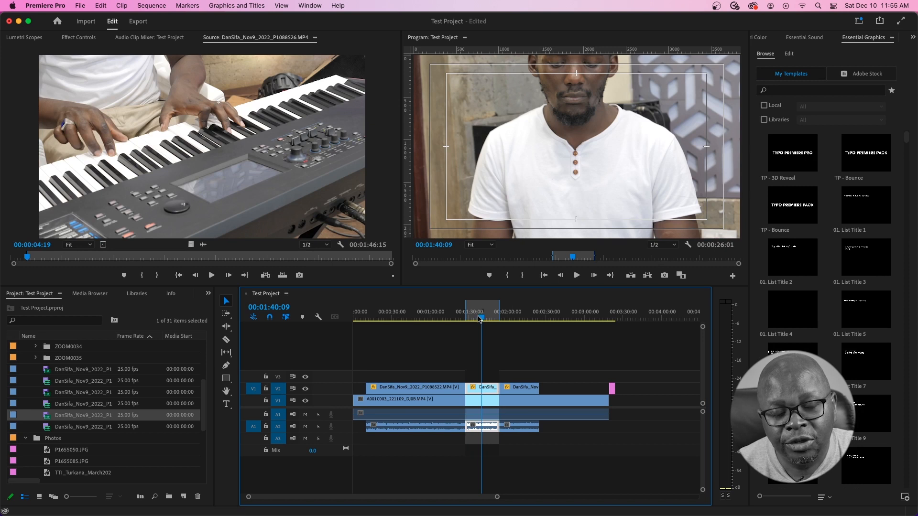
- Park the sequence at 00:01:36:07 and the piano source at 00:00:34:07 on the player's face
click(475, 318)
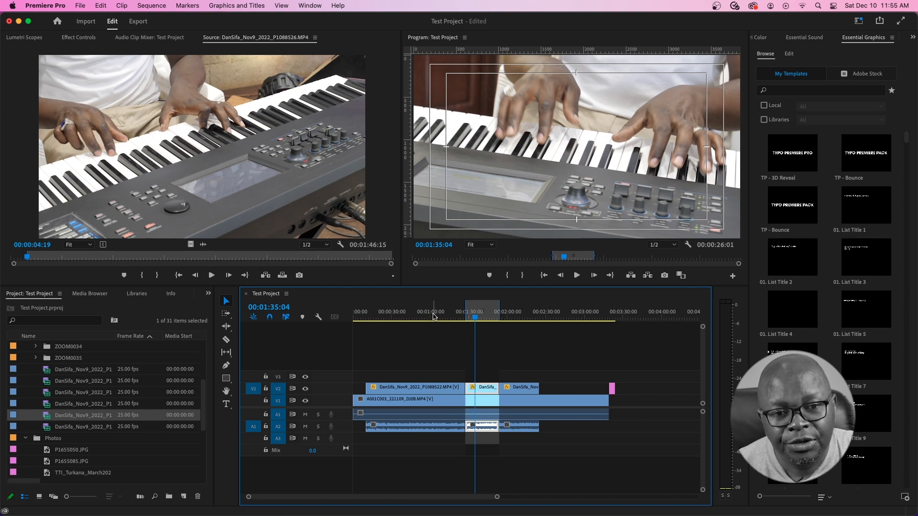
click(476, 317)
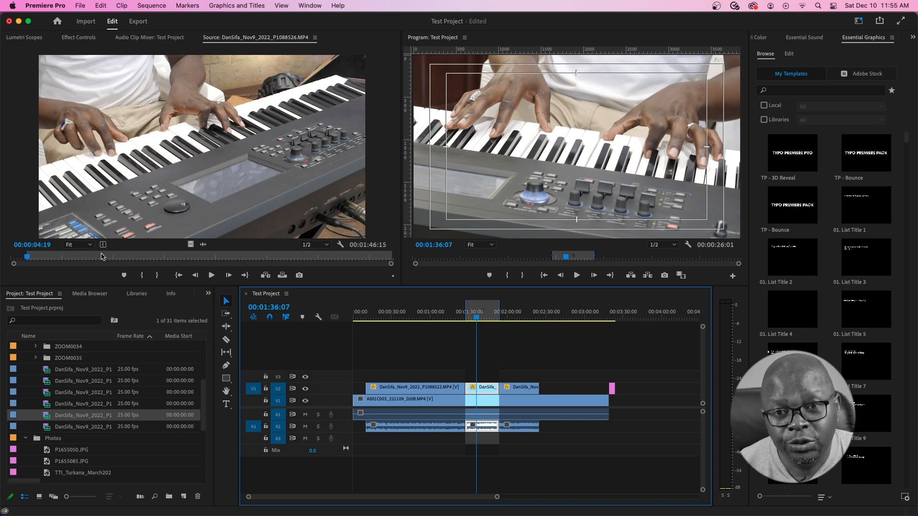
click(128, 257)
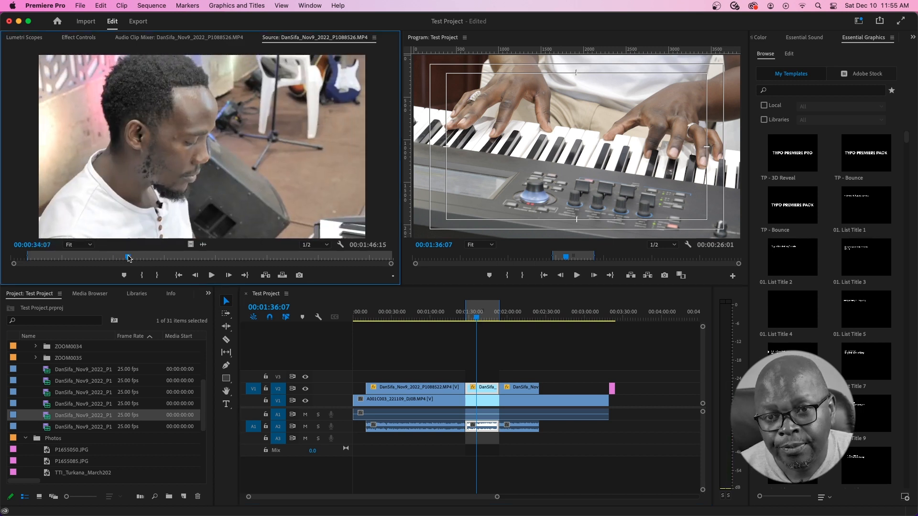
- Mark source In at 00:00:34:07 and replace the middle V2 clip with that piano footage, keeping its effects
key(i)
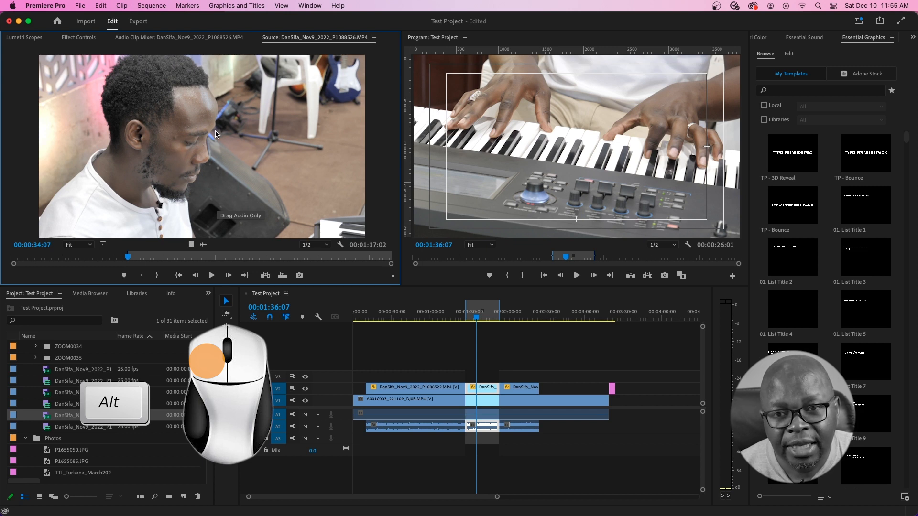
drag(192, 136, 481, 390)
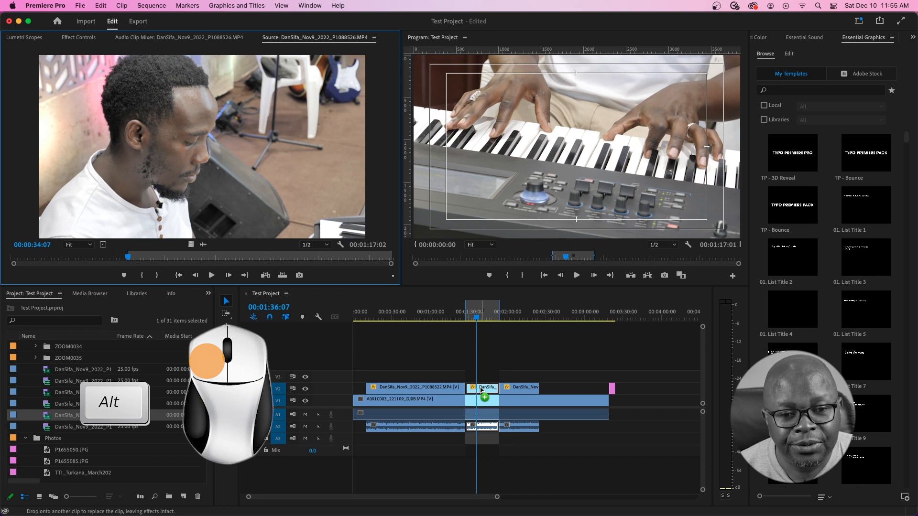
drag(481, 390, 481, 390)
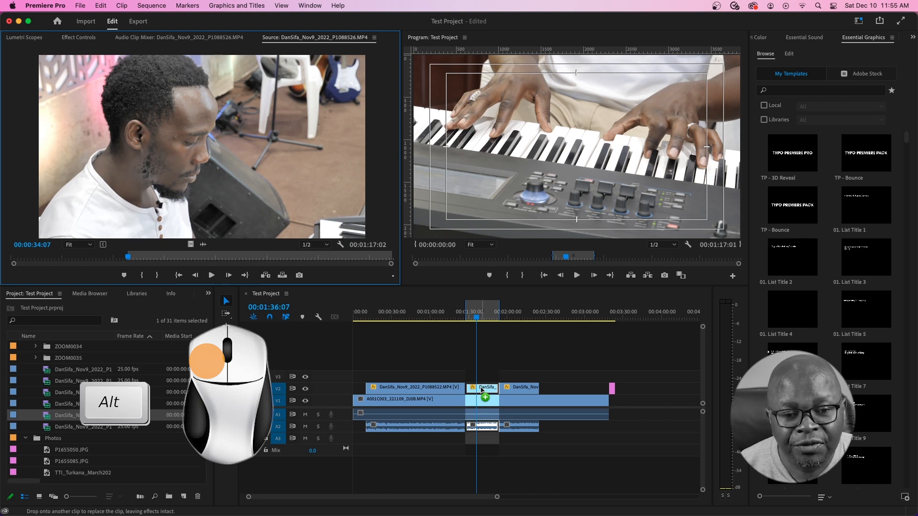
drag(482, 390, 482, 390)
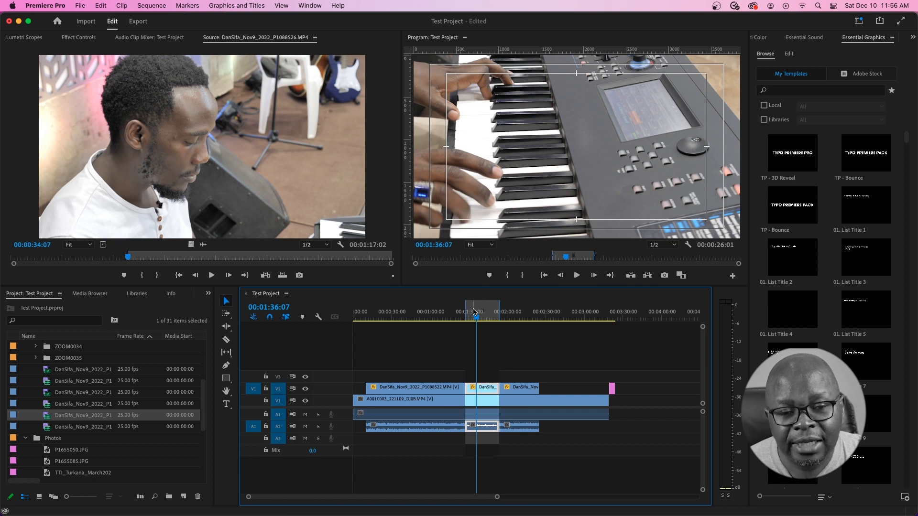
drag(475, 313, 476, 314)
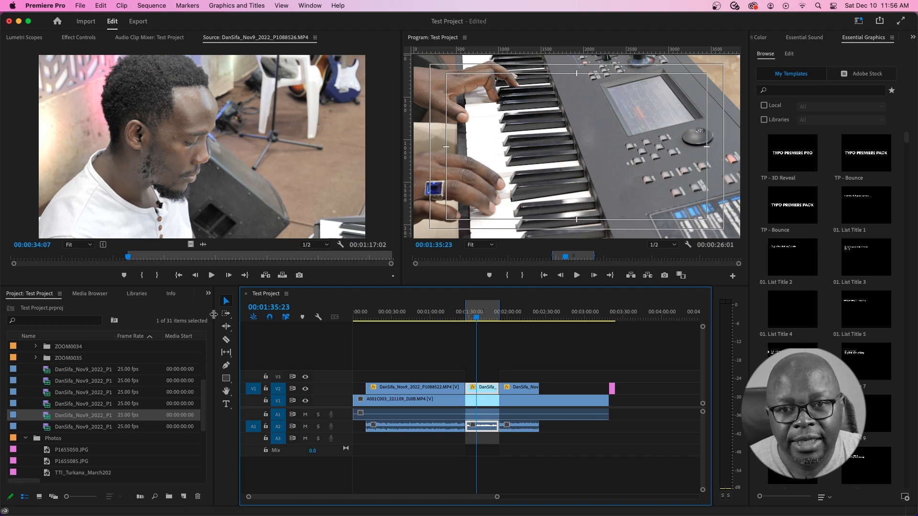
- Apply Black & White from Video Effects > Image Control to the middle DanSifa clip on V2
click(208, 295)
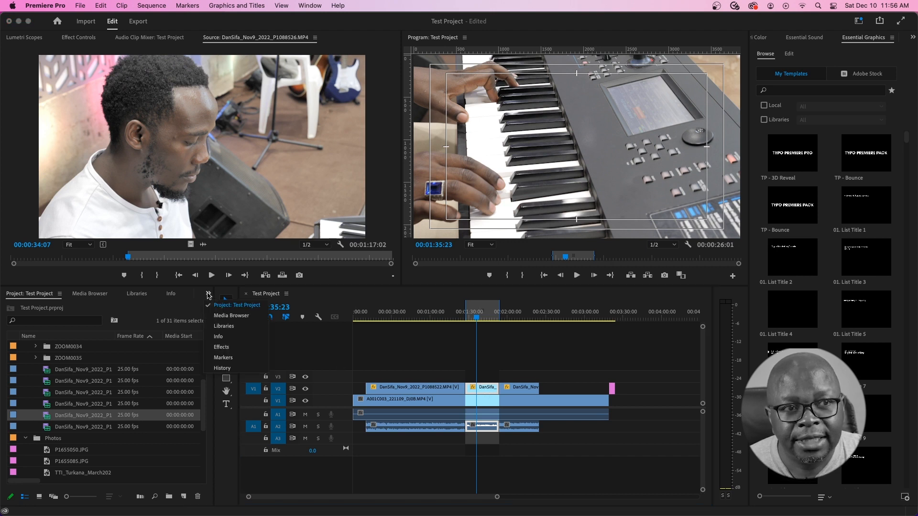
click(227, 348)
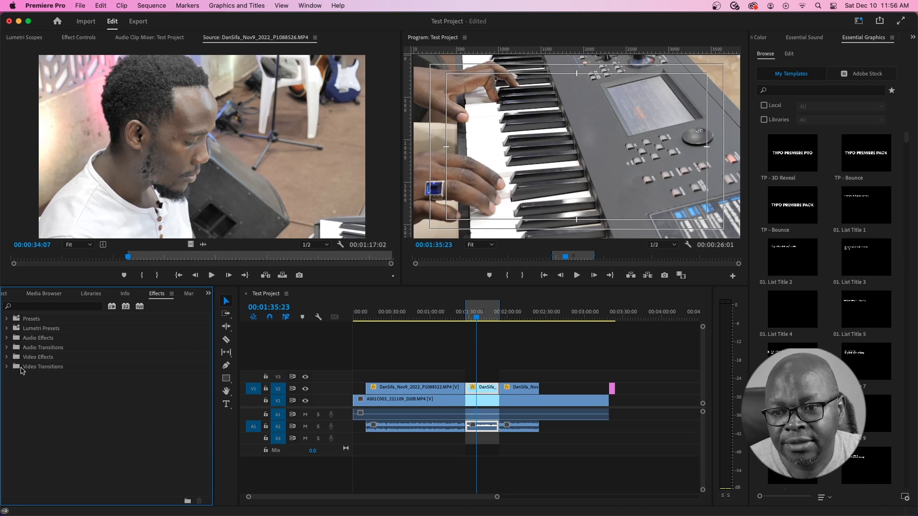
click(7, 357)
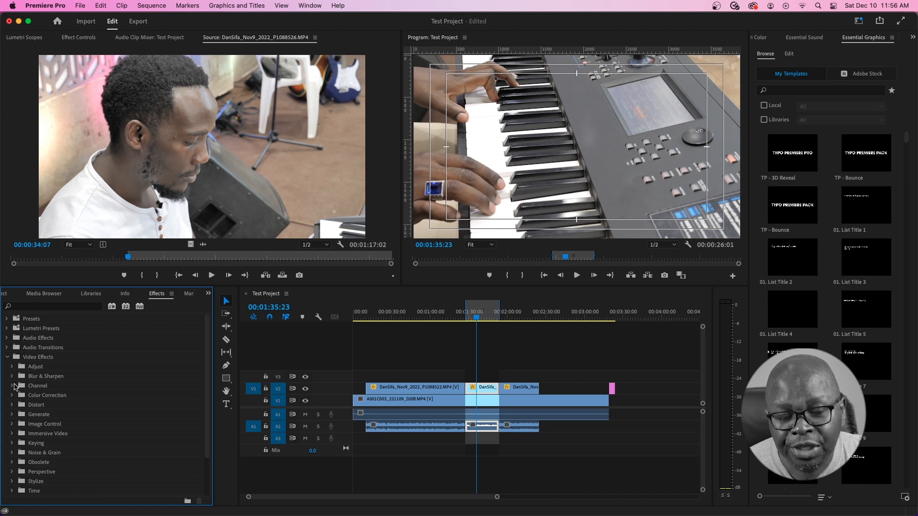
click(11, 424)
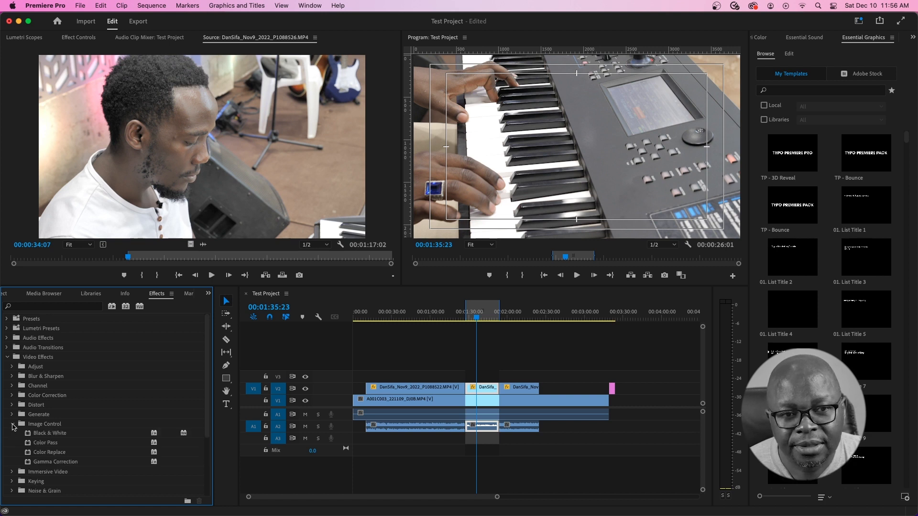
drag(31, 434, 486, 391)
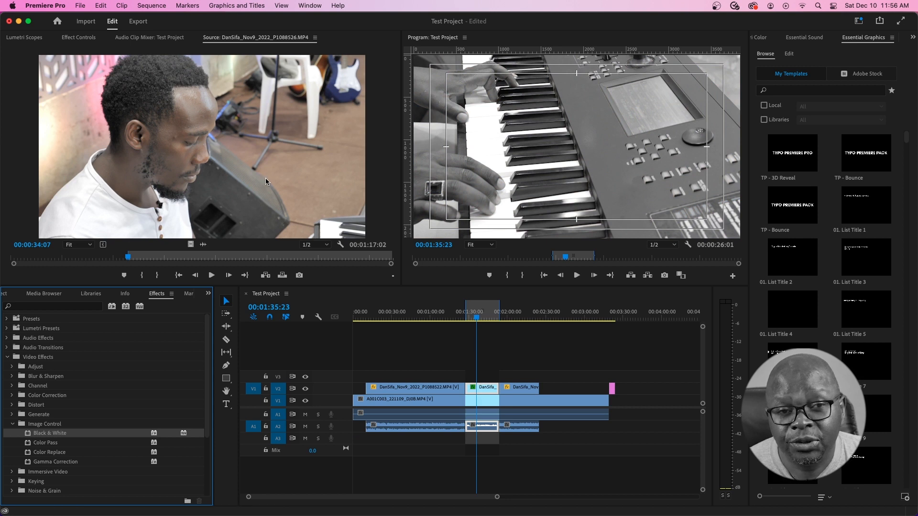
drag(192, 257, 271, 258)
- Mark a source In at 00:01:16:06 and Option-drag a copy of the short V2 clip near 00:04:00
key(i)
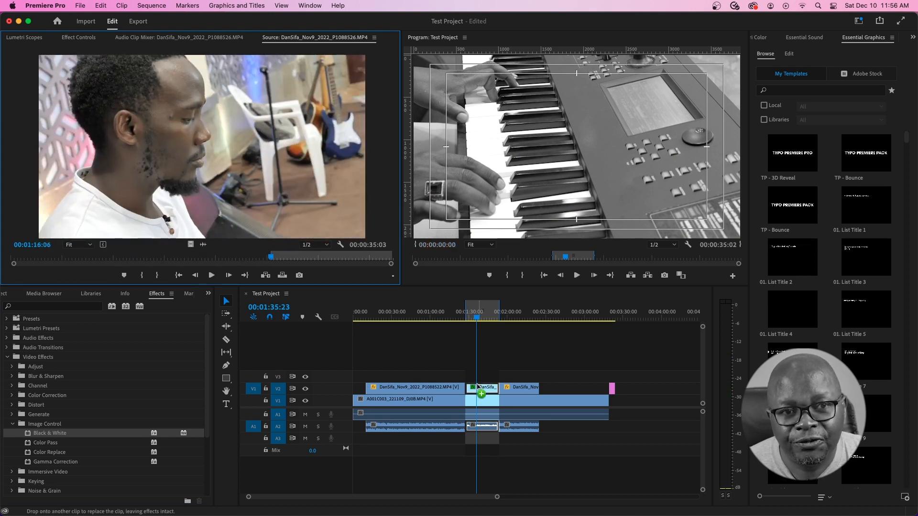
click(478, 379)
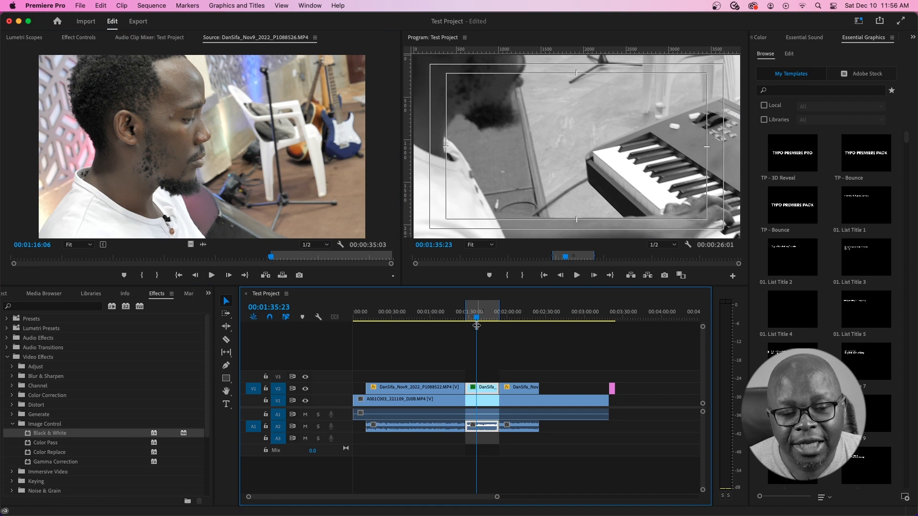
drag(476, 315, 478, 315)
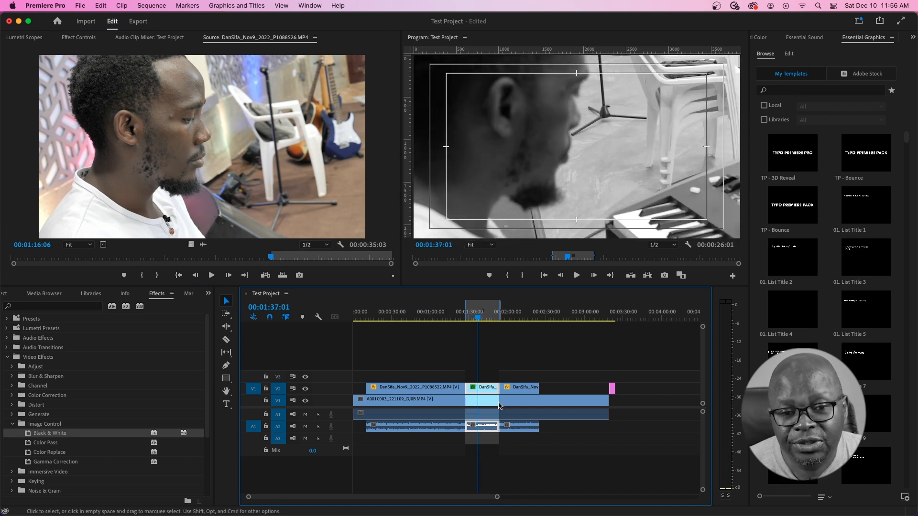
drag(385, 499, 398, 499)
drag(438, 387, 618, 383)
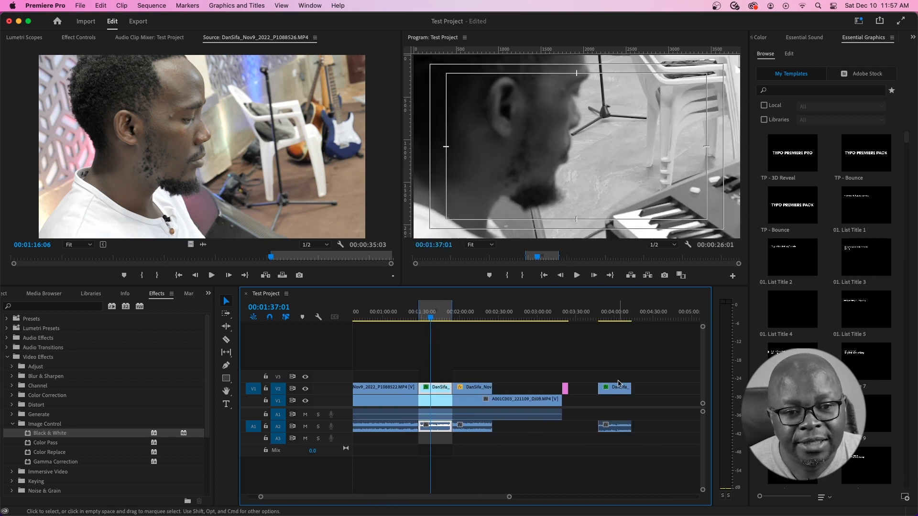
click(613, 316)
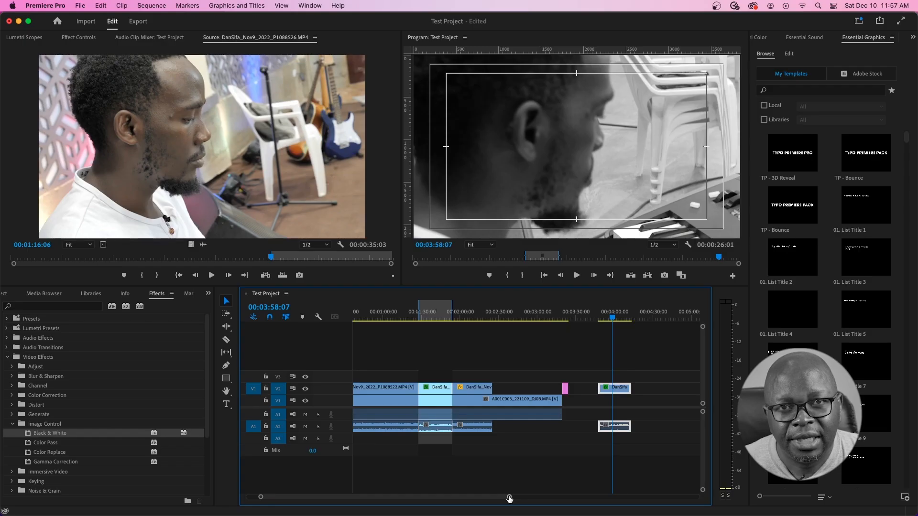
- Delete the duplicated clip and show the Project panel with the Dan and Sifa and Photos bins collapsed
scroll(526, 442, down, 5)
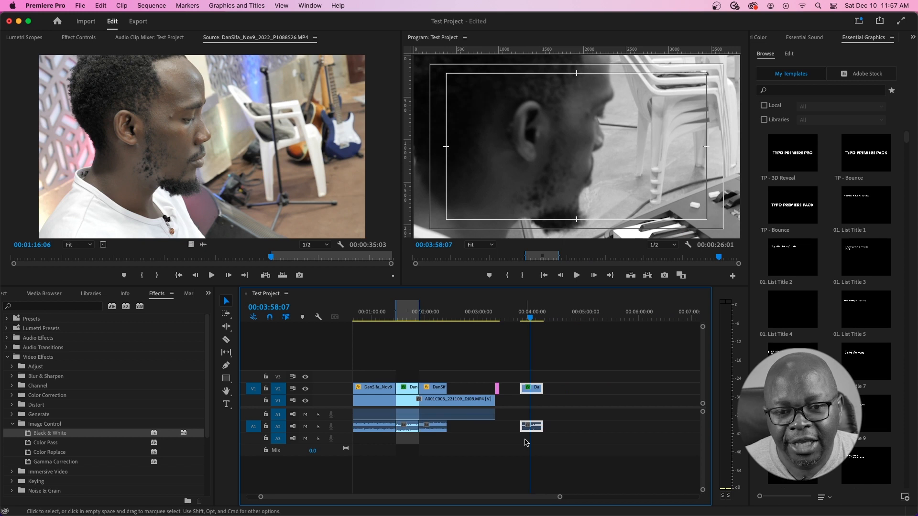
key(Delete)
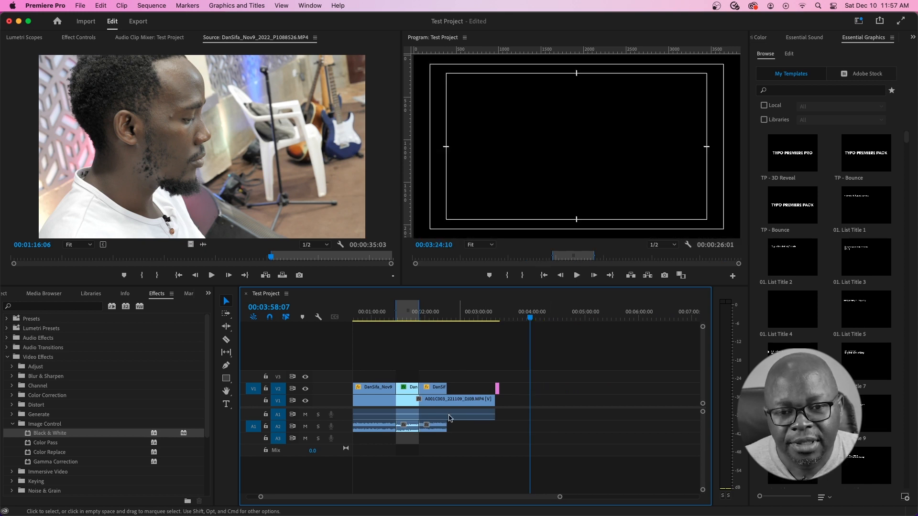
click(208, 294)
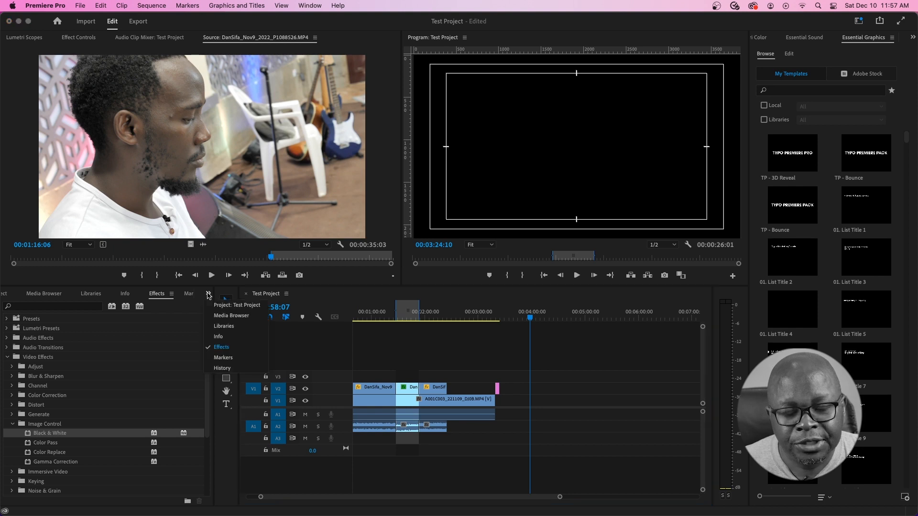
click(211, 306)
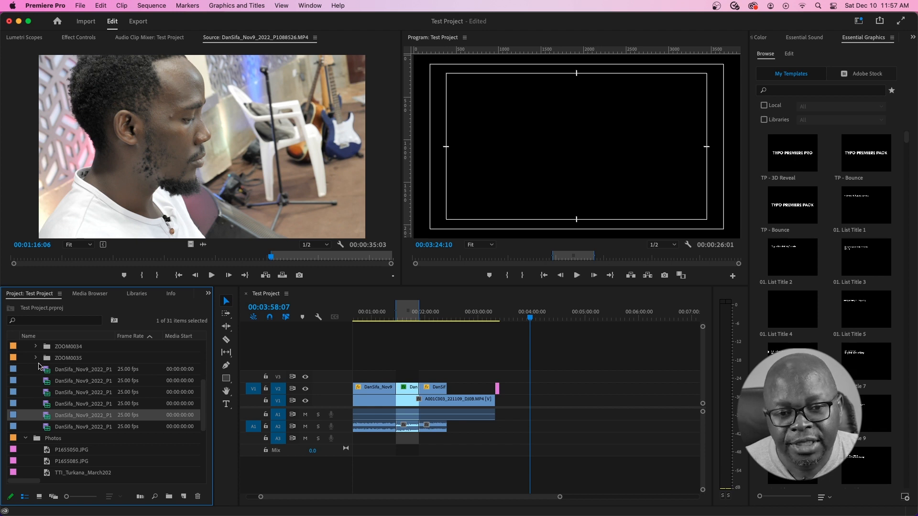
scroll(38, 371, up, 3)
scroll(38, 372, up, 6)
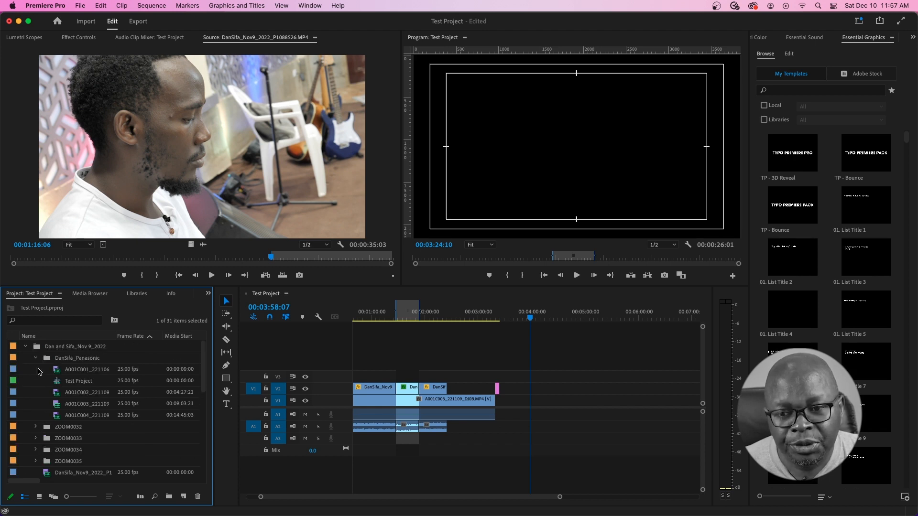
click(26, 347)
click(25, 358)
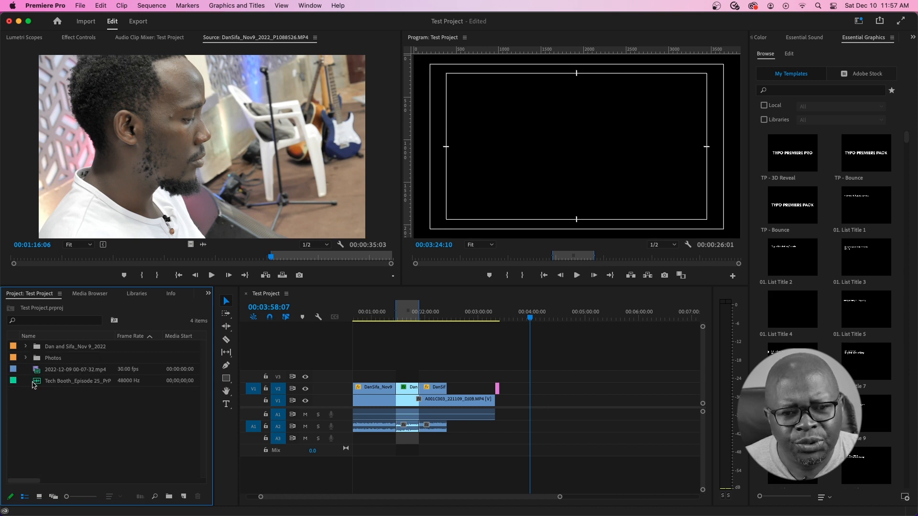
- Select the long camera clip and scrub the sequence from about 2:11 to 2:35
click(472, 416)
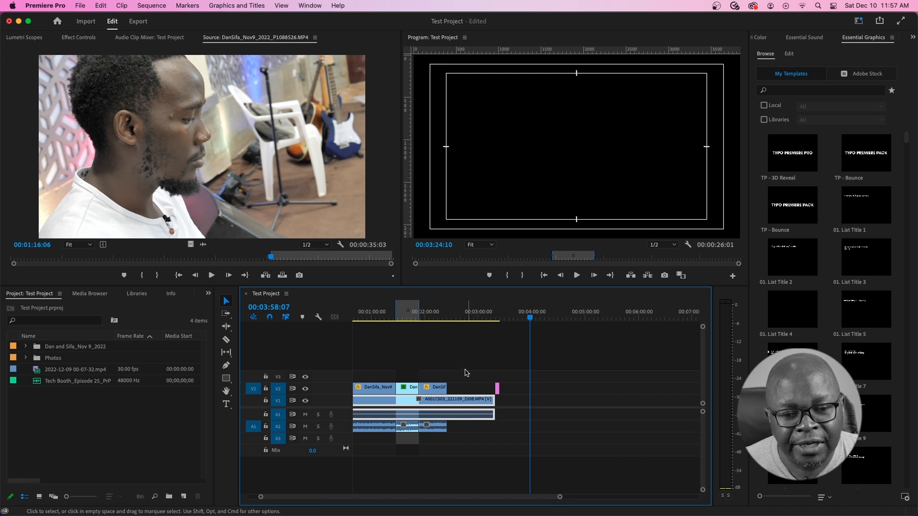
click(435, 317)
drag(437, 319, 458, 323)
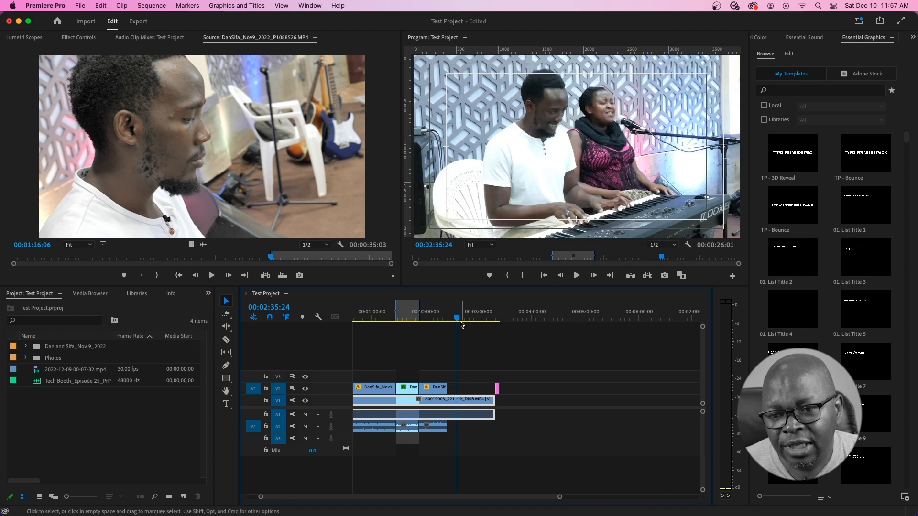
- Expand the Dan and Sifa_Nov 9_2022, DanSifa_Panasonic, ZOOM0032, ZOOM0034 and Photos bins
click(25, 346)
click(35, 357)
click(37, 428)
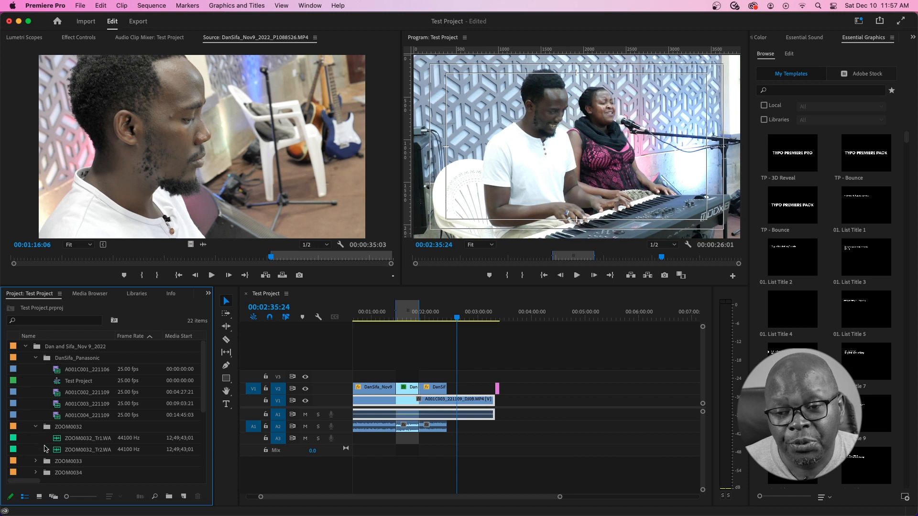
scroll(46, 405, down, 4)
click(36, 381)
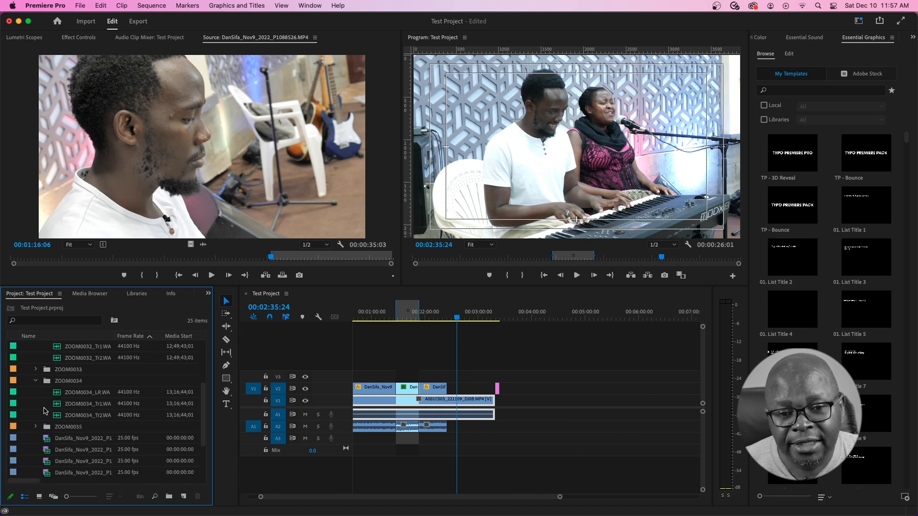
scroll(44, 411, down, 3)
click(26, 450)
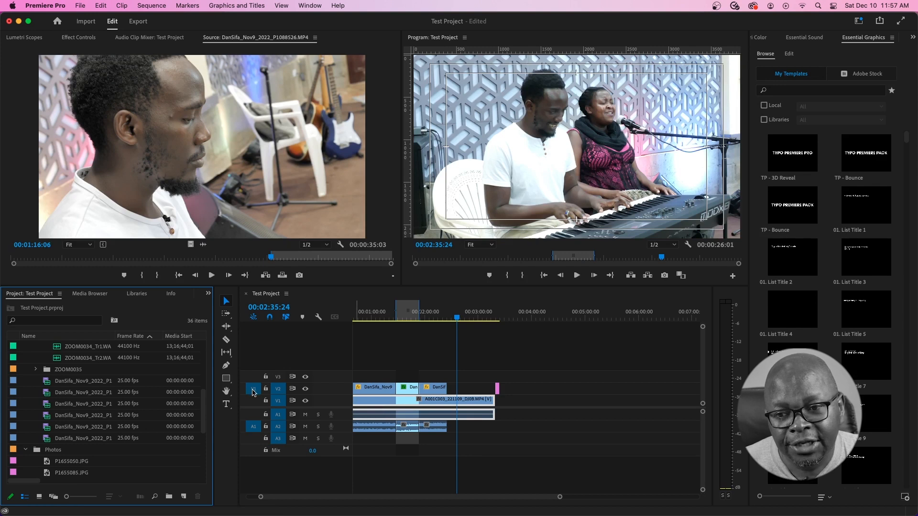
scroll(141, 376, up, 2)
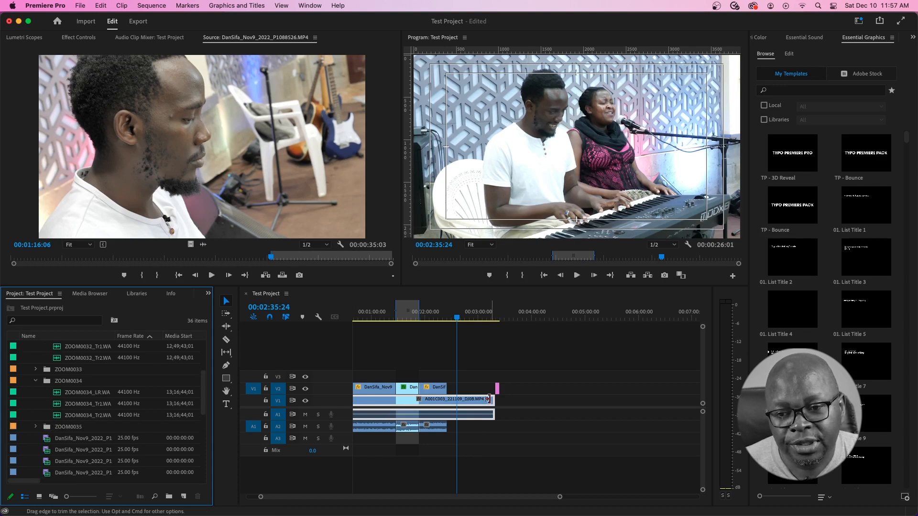
- Park the playhead on the P1655050.JPG photo clip near 3:23 and zoom the timeline in
click(499, 318)
drag(500, 320, 498, 321)
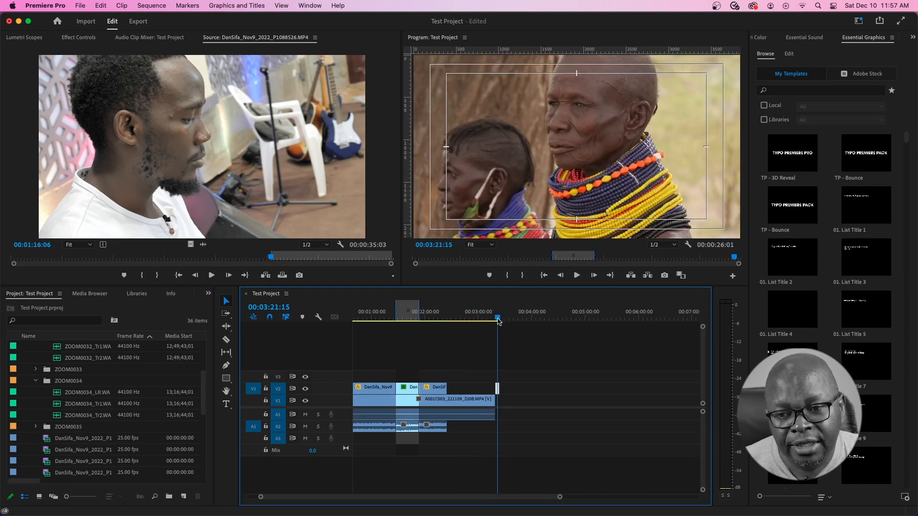
key(equal)
key(equal)
key(equal)
key(equal)
key(equal)
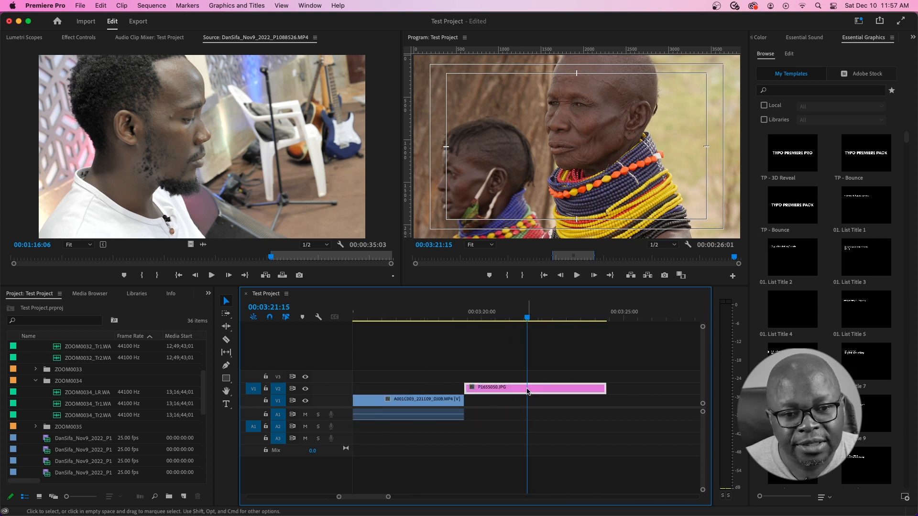
- Reveal the P1655050.JPG clip in the Project's Photos bin, then in Finder
right_click(514, 391)
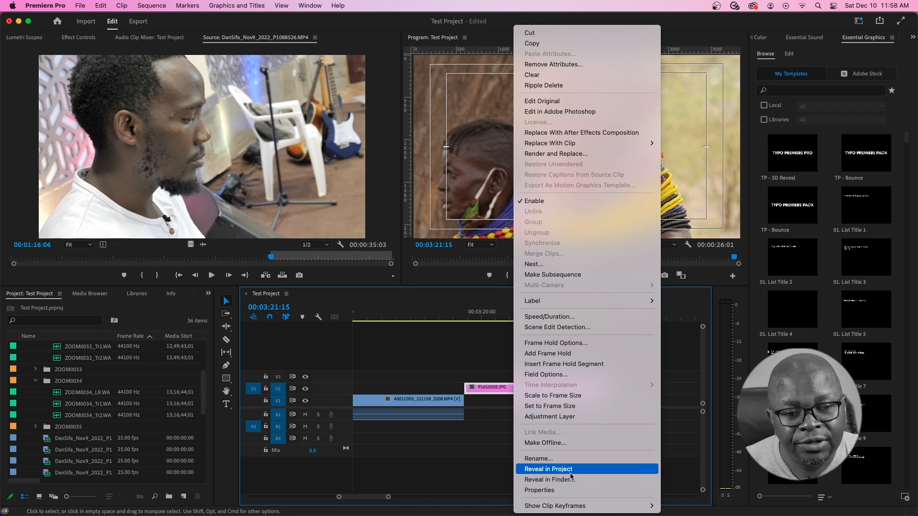
click(554, 470)
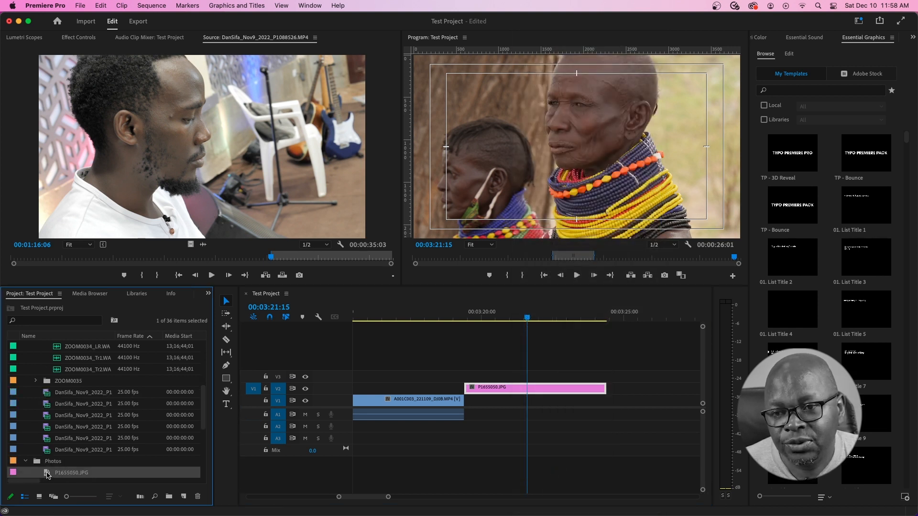
scroll(63, 466, down, 3)
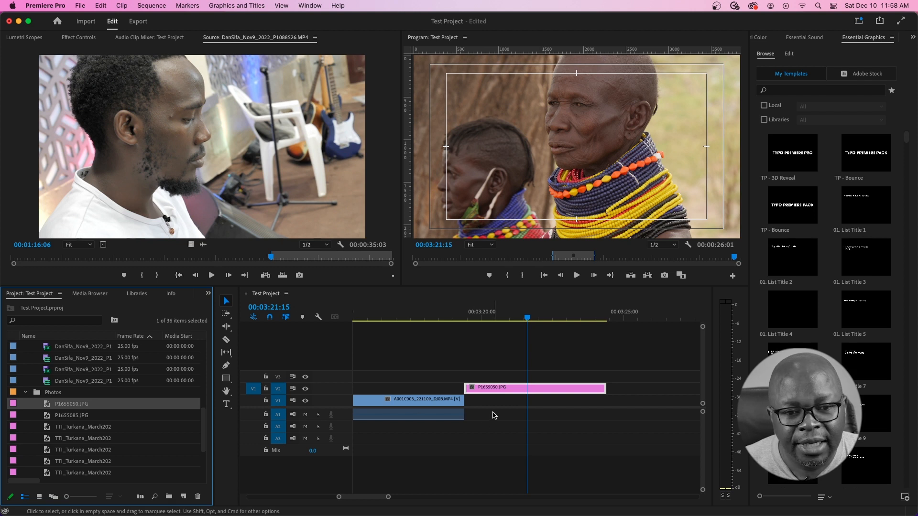
right_click(504, 390)
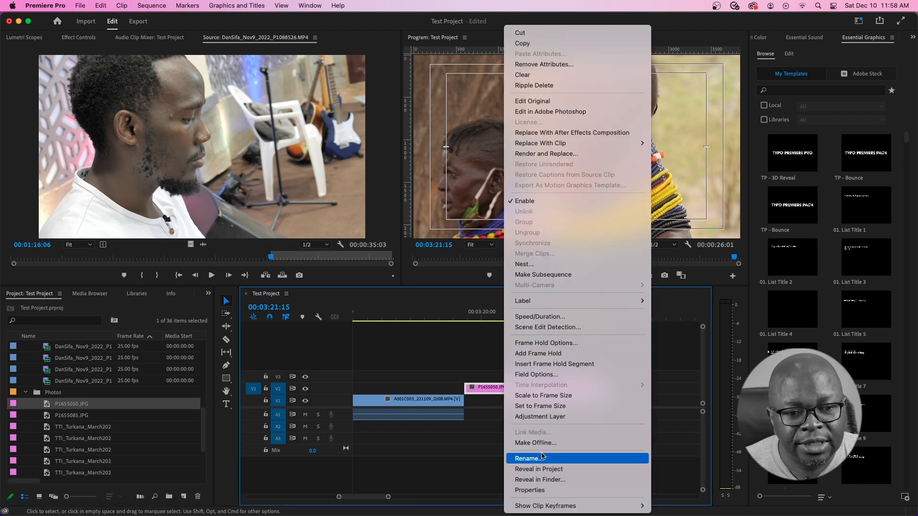
click(549, 480)
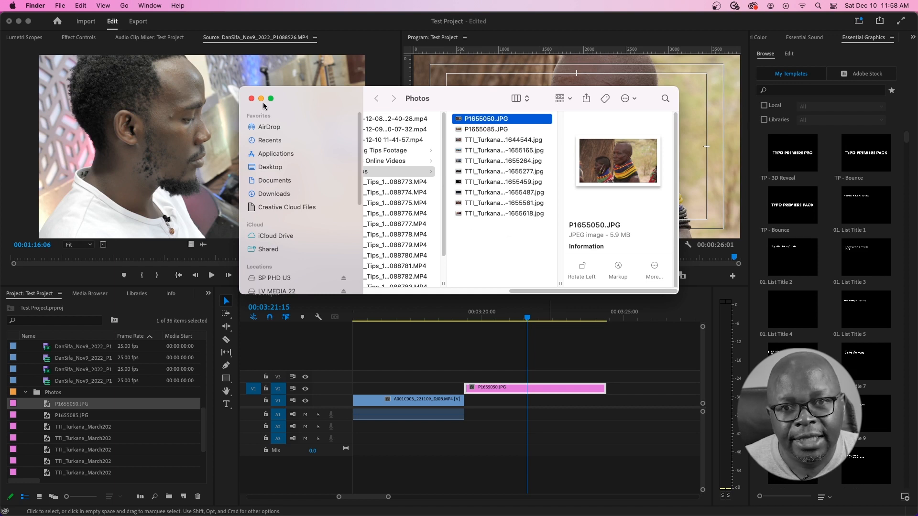
- Bring Premiere Pro forward, zoom the timeline out, and select Sina Mungu_1_Camera 1 in the Project panel
click(527, 319)
drag(388, 497, 416, 496)
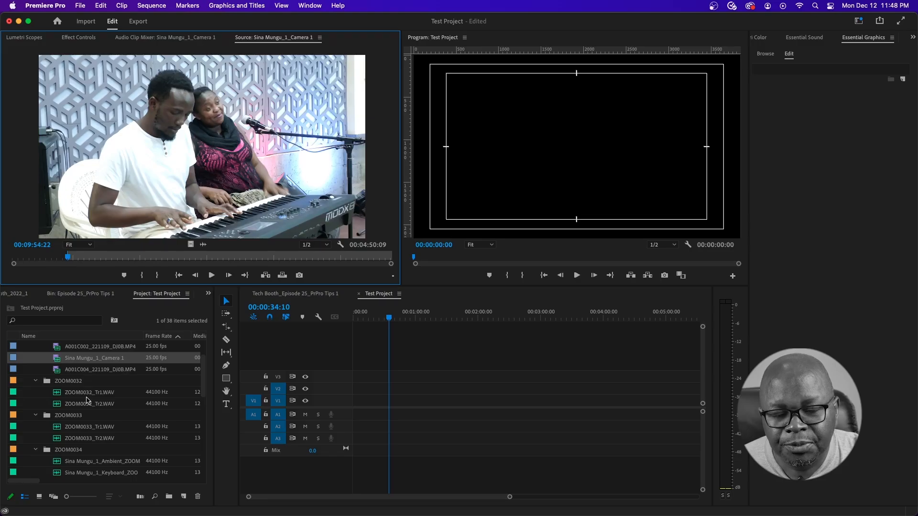
click(91, 380)
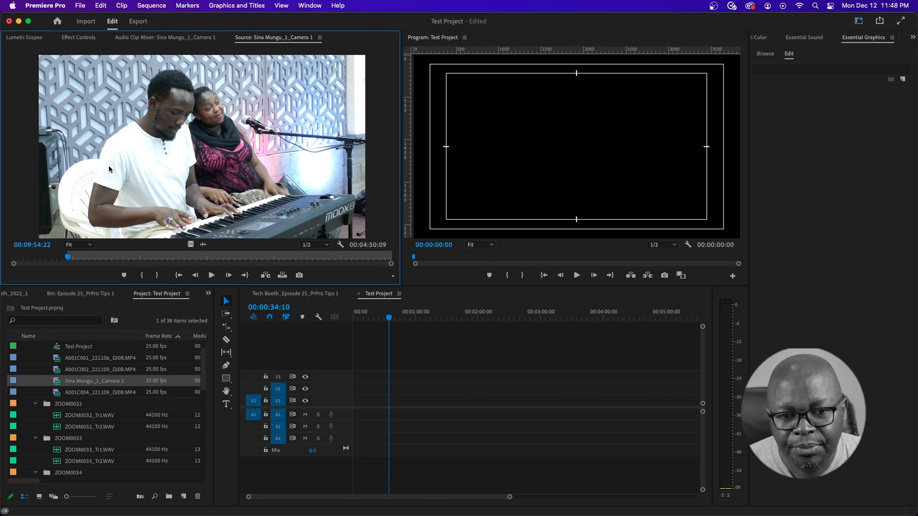
- Place Sina Mungu_1_Camera 1 from the Source monitor onto V1 and A1
drag(112, 170, 373, 412)
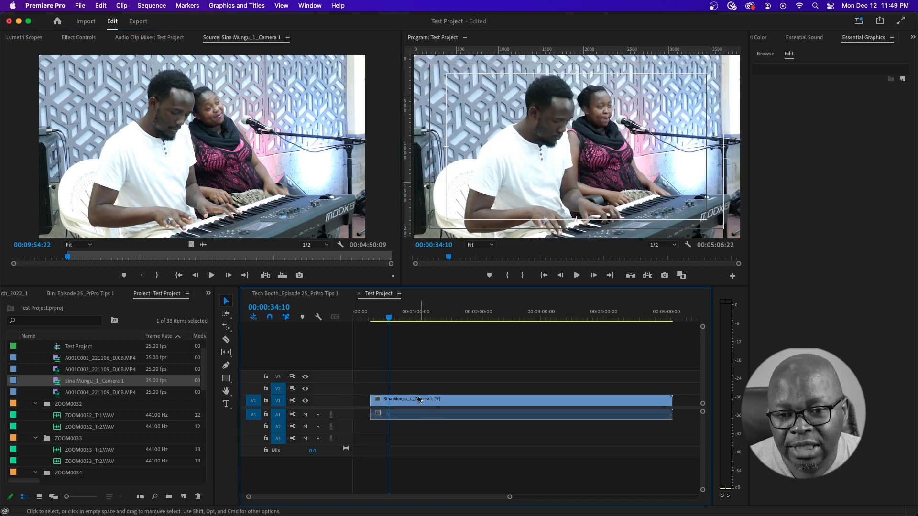
mouse_move(387, 315)
mouse_down()
mouse_move(376, 318)
mouse_move(390, 320)
mouse_up()
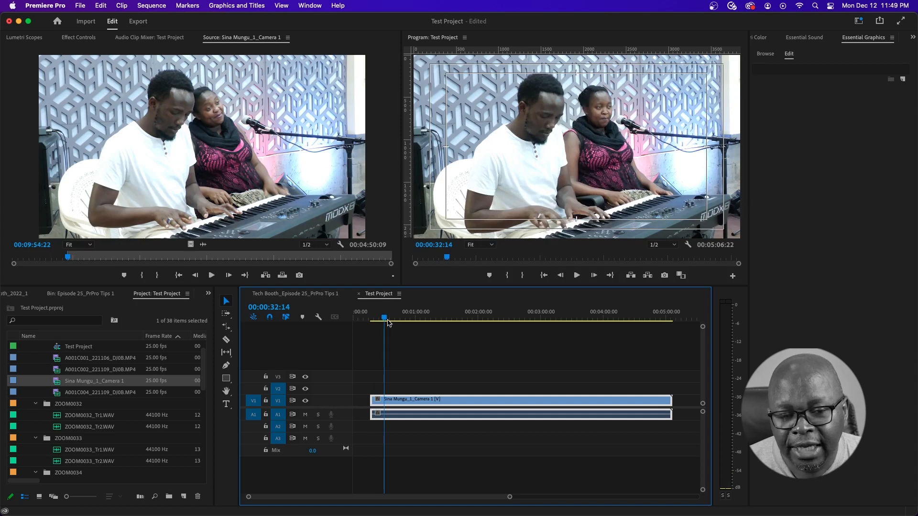
drag(385, 319, 442, 319)
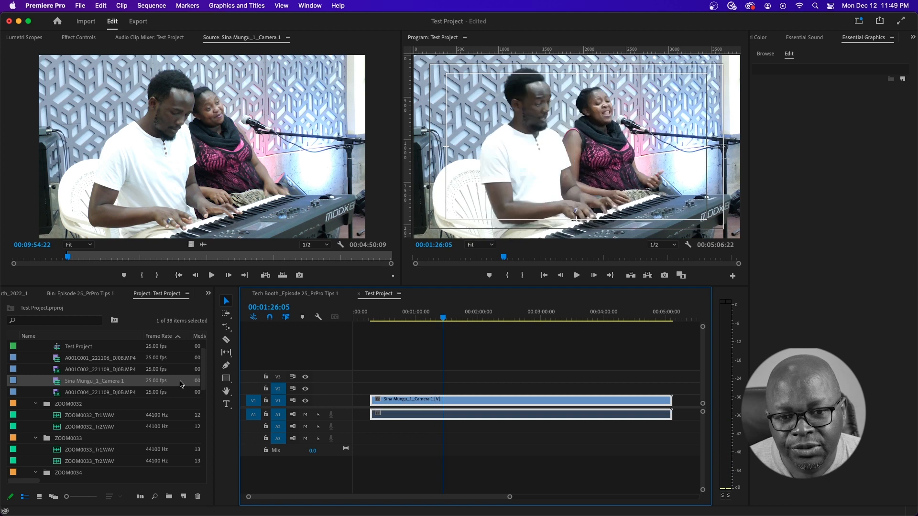
scroll(120, 424, down, 4)
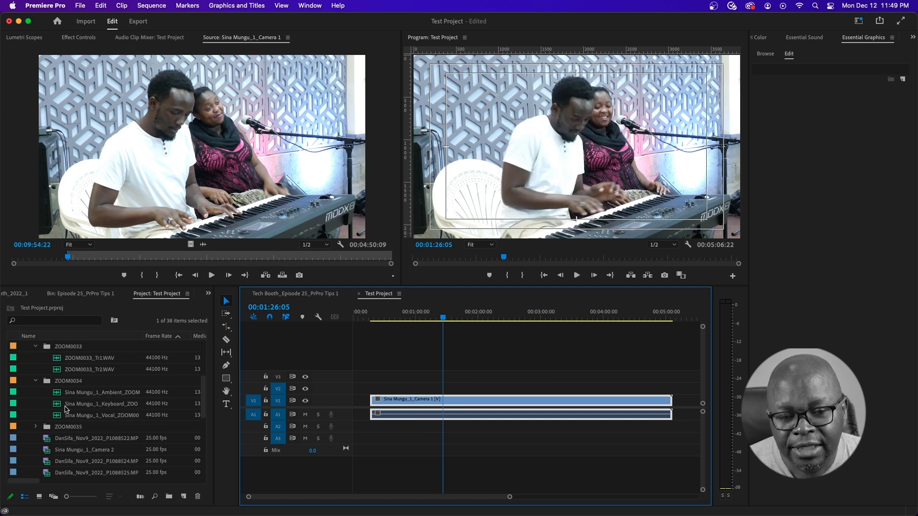
scroll(62, 426, down, 2)
- Add Sina Mungu_1_Camera 2 on V2/A3, slide it earlier, and trim Camera 1 to end with it
drag(48, 418, 441, 389)
drag(514, 388, 468, 392)
drag(673, 402, 661, 401)
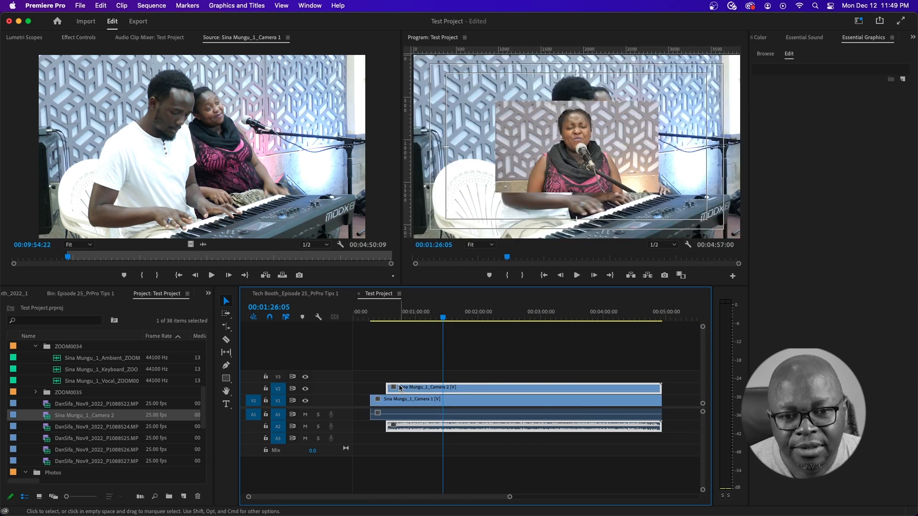
- Trim the Camera 2 clip's end slightly, scale it to frame size, and return the playhead to 00:01:12:11
drag(661, 388, 646, 388)
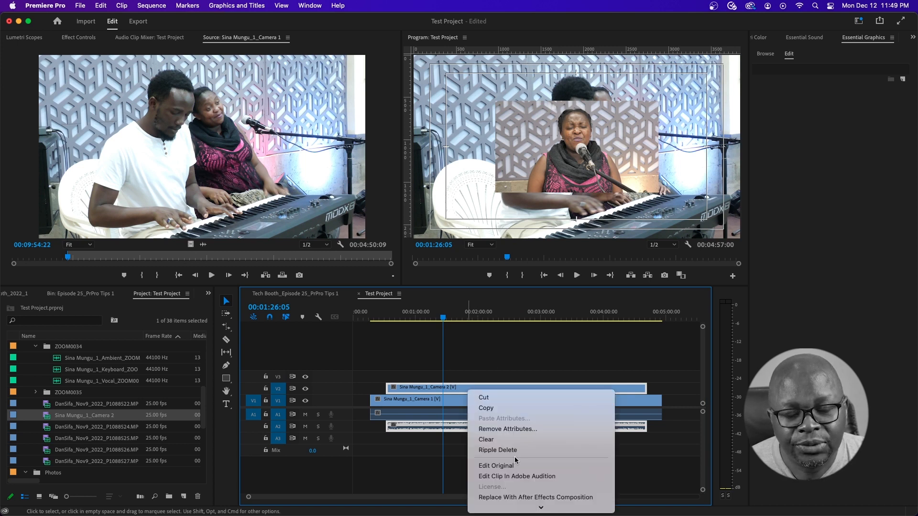
scroll(516, 460, down, 8)
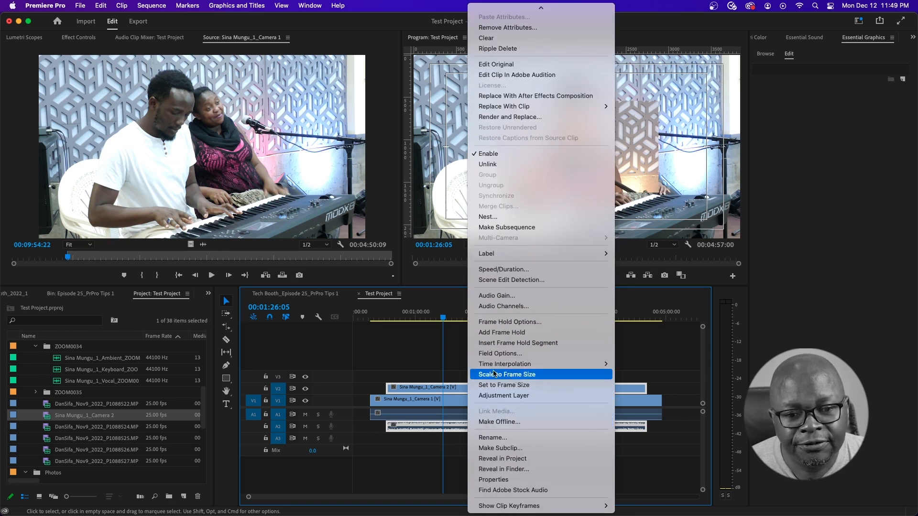
click(533, 375)
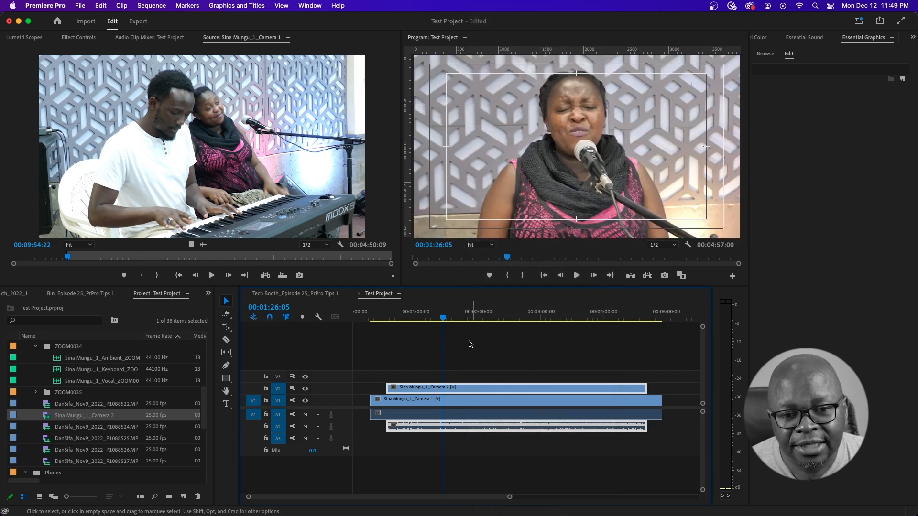
drag(443, 317, 428, 317)
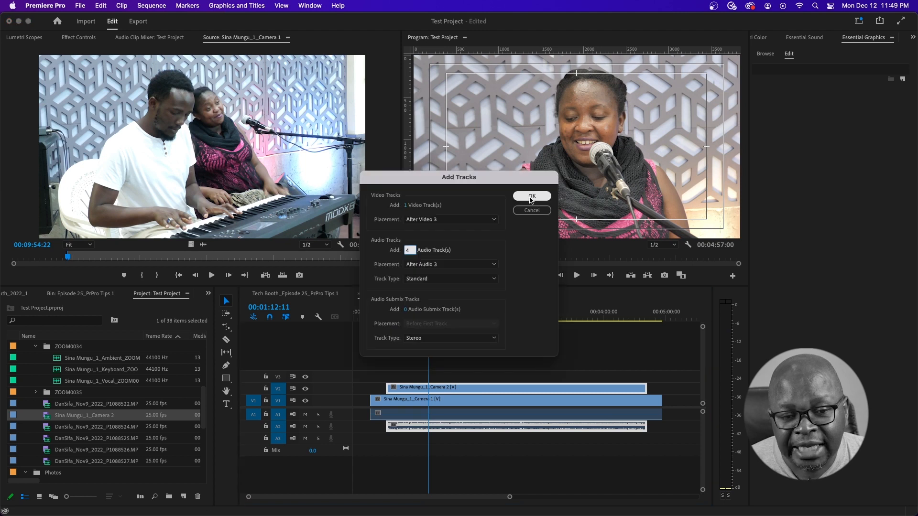
- Add extra video and audio tracks to the sequence
click(531, 197)
scroll(139, 387, up, 2)
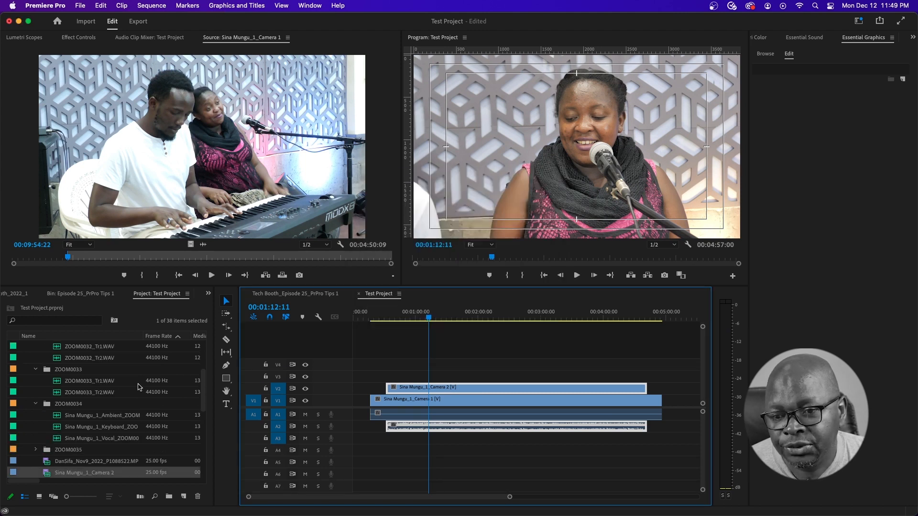
scroll(138, 386, up, 1)
scroll(140, 386, up, 2)
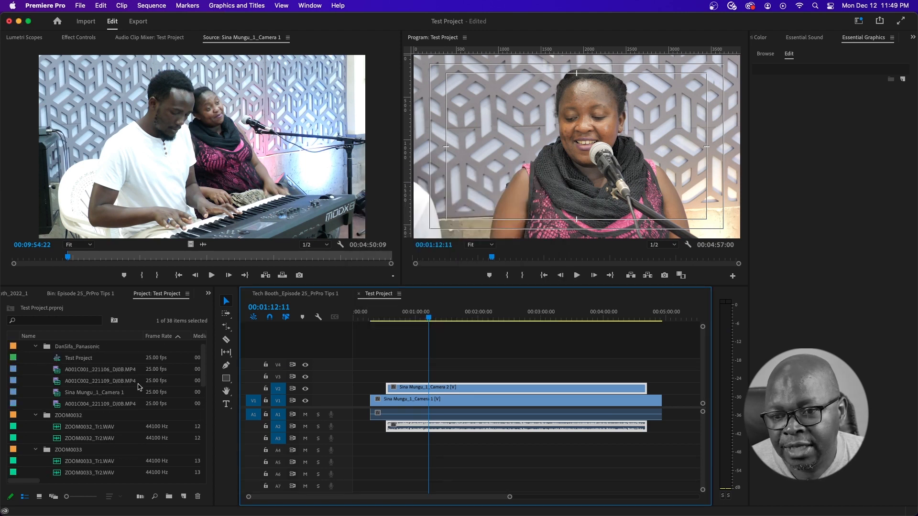
scroll(138, 386, down, 10)
scroll(139, 387, up, 5)
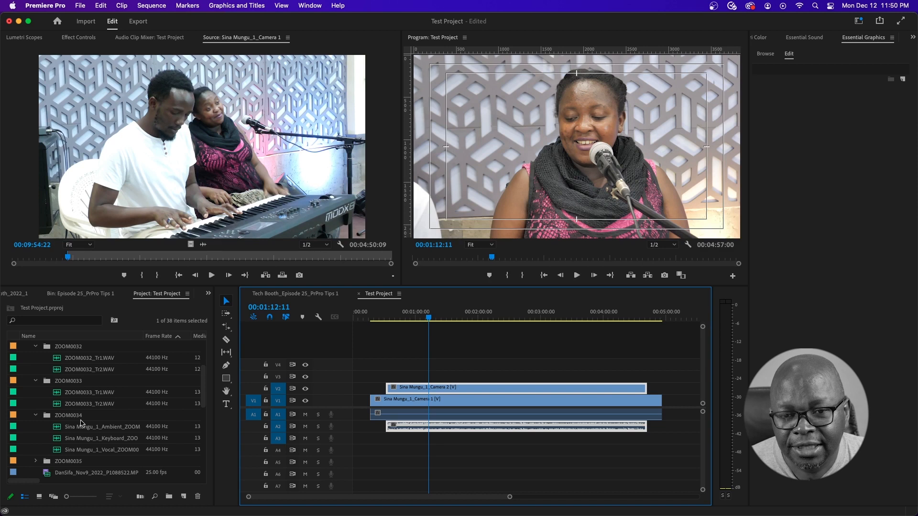
- Place the Ambient, Keyboard and Vocal ZOOM0034 recordings on A3, A4 and A5, then select all clips
drag(62, 429, 377, 440)
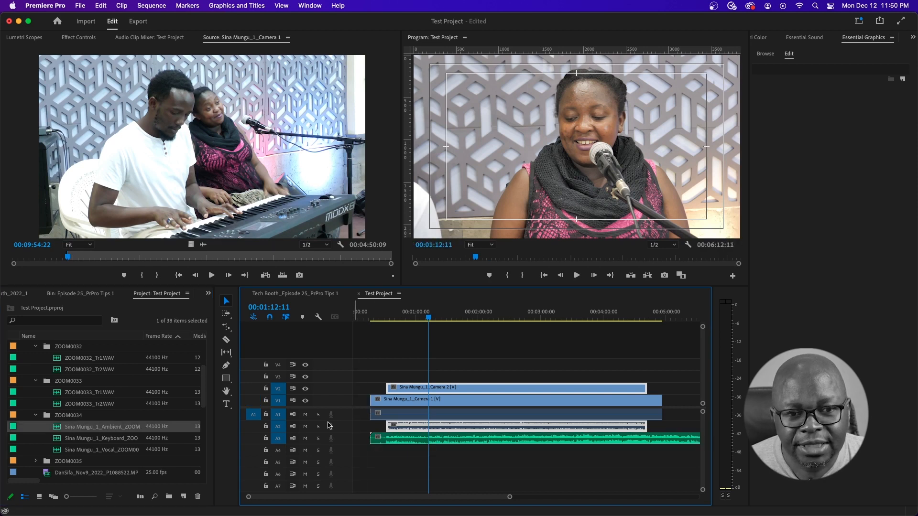
click(58, 440)
drag(58, 439, 369, 449)
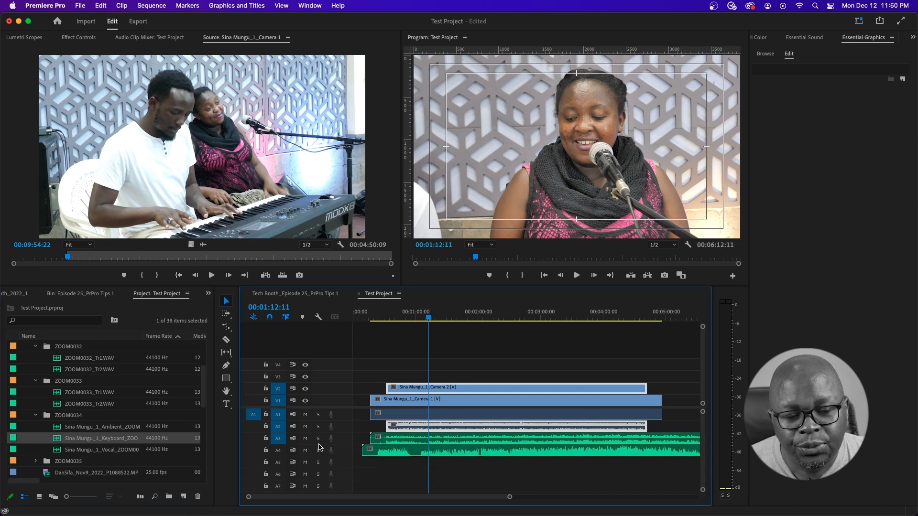
drag(57, 451, 360, 462)
drag(442, 356, 468, 465)
click(121, 5)
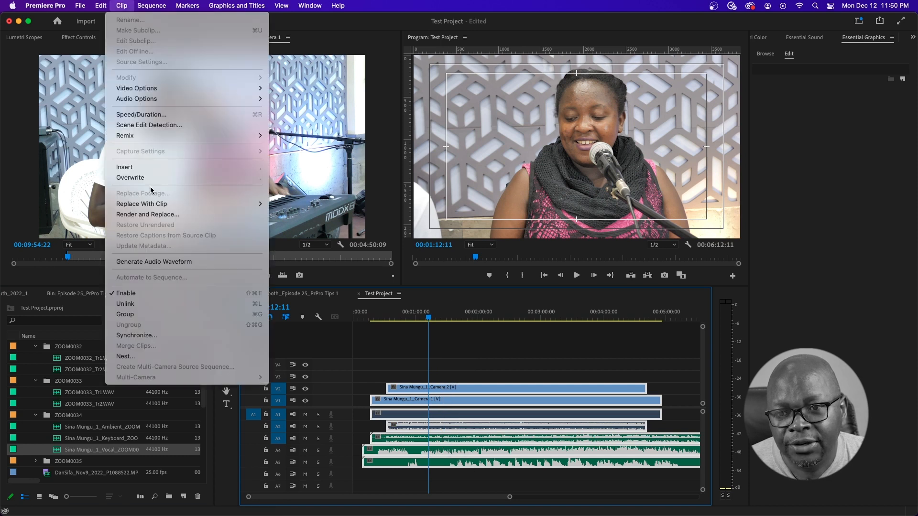
- Synchronize the selected clips by Audio (Track Channel 1) and play back the timeline
click(142, 336)
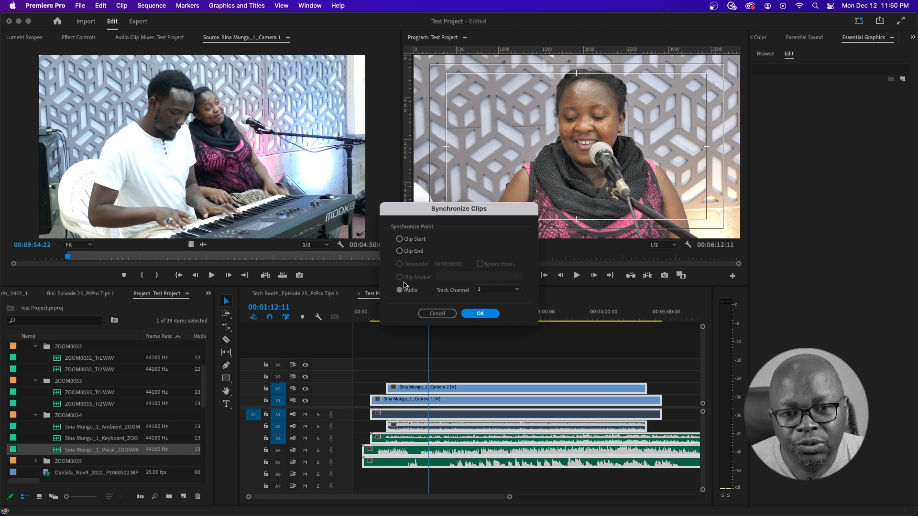
click(482, 313)
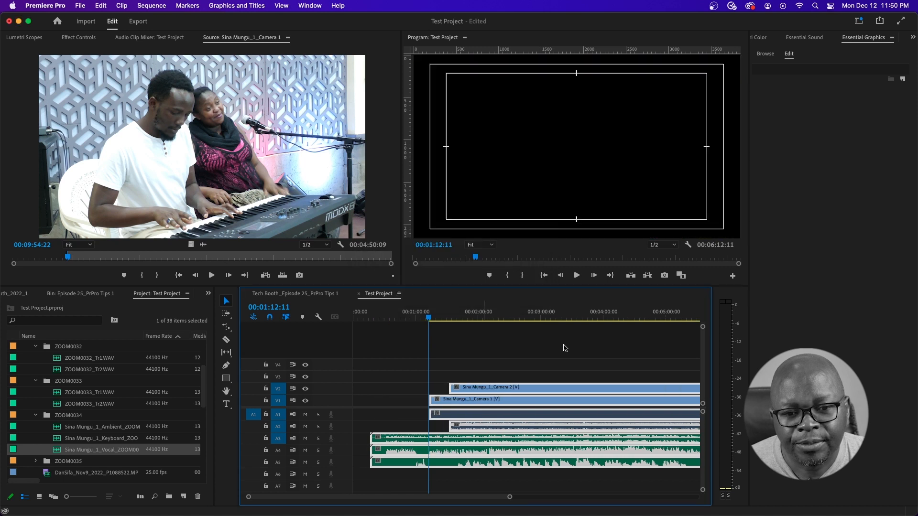
drag(428, 497, 443, 498)
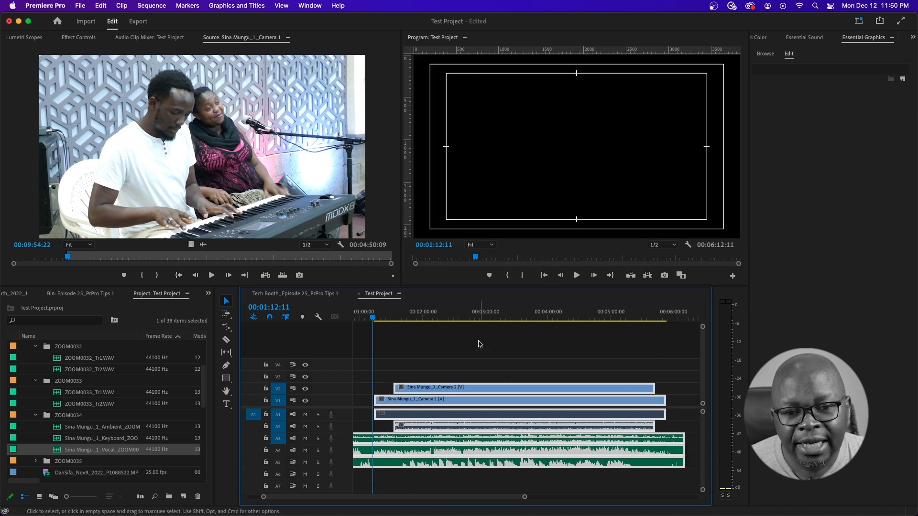
click(576, 275)
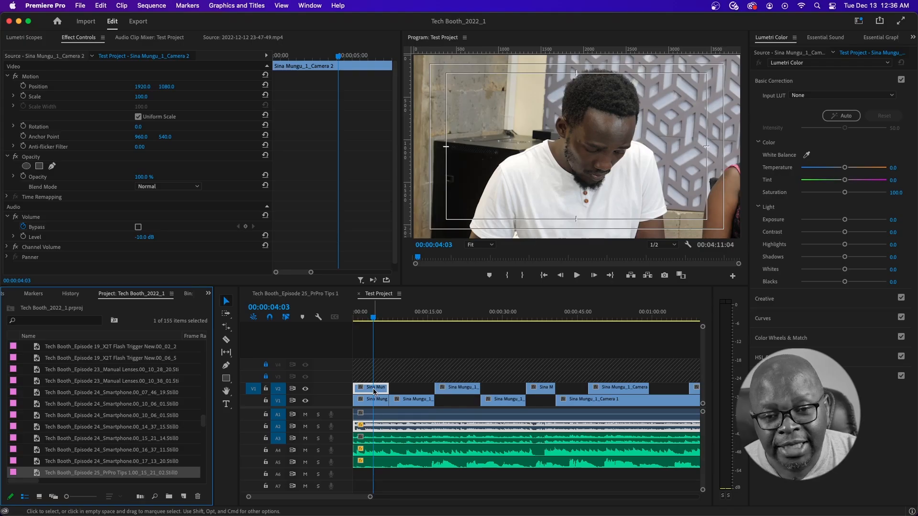
click(373, 388)
- Copy the first V2 Camera 2 clip and keep it selected
right_click(370, 390)
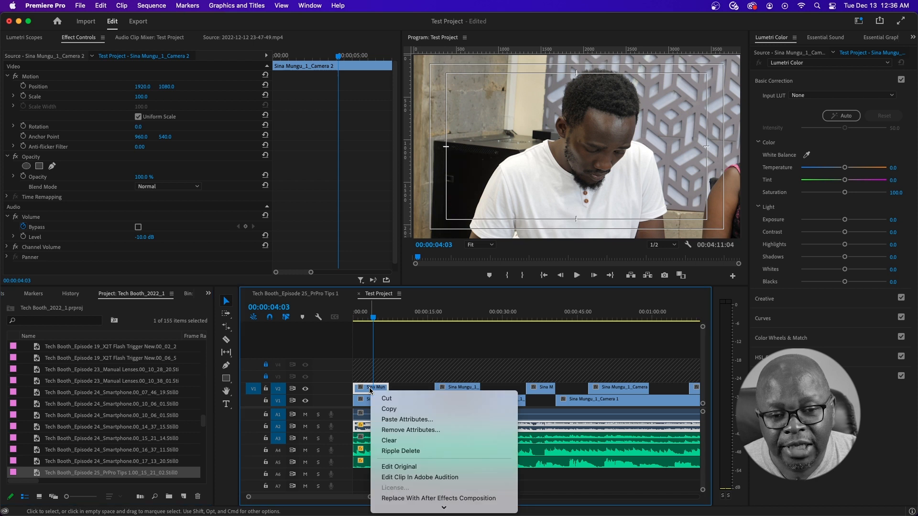
click(394, 409)
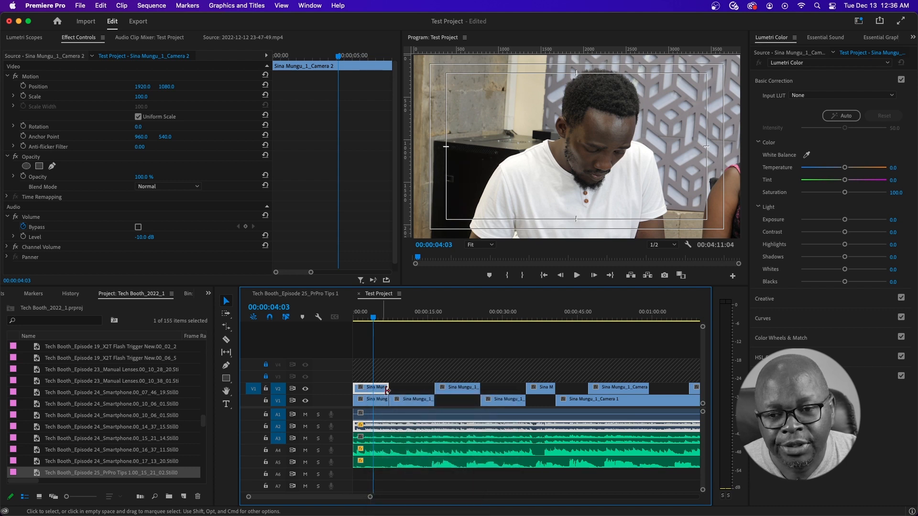
click(455, 389)
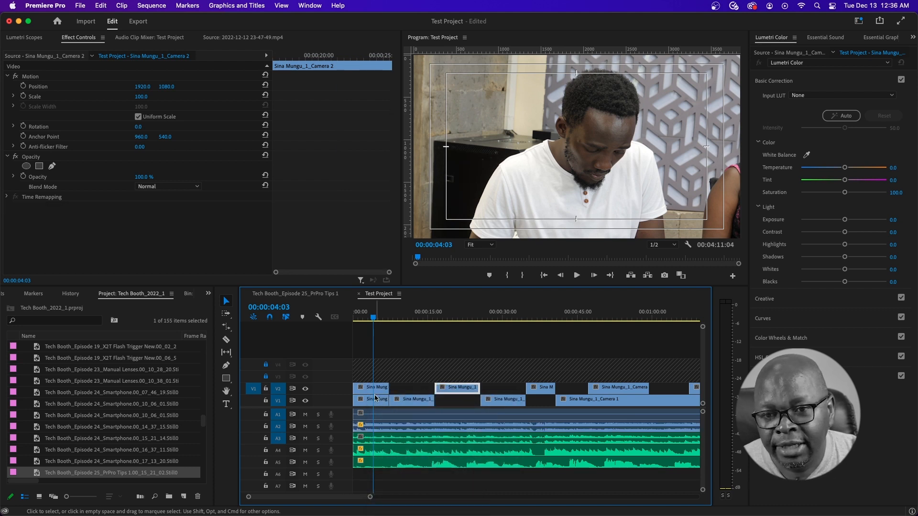
click(365, 390)
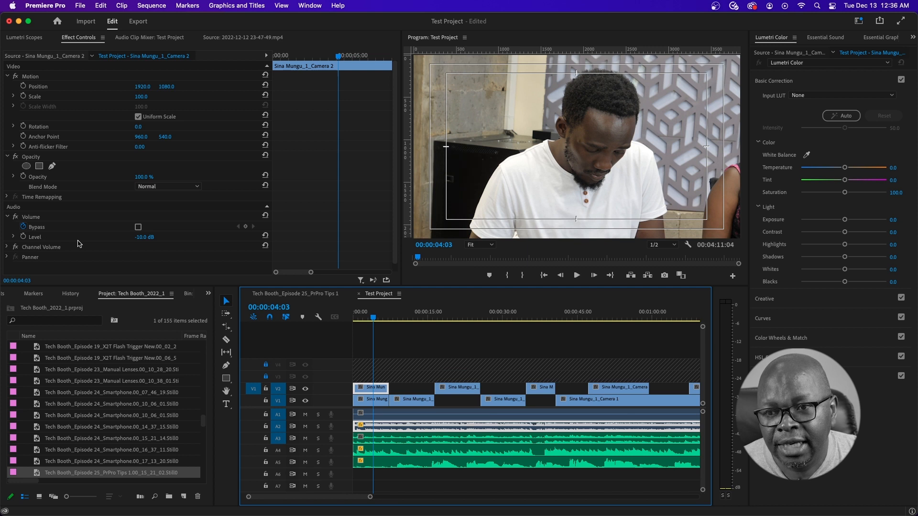
- In Effect Controls, set Level to 15 dB, Scale to 50 and Rotation to 33°
click(149, 235)
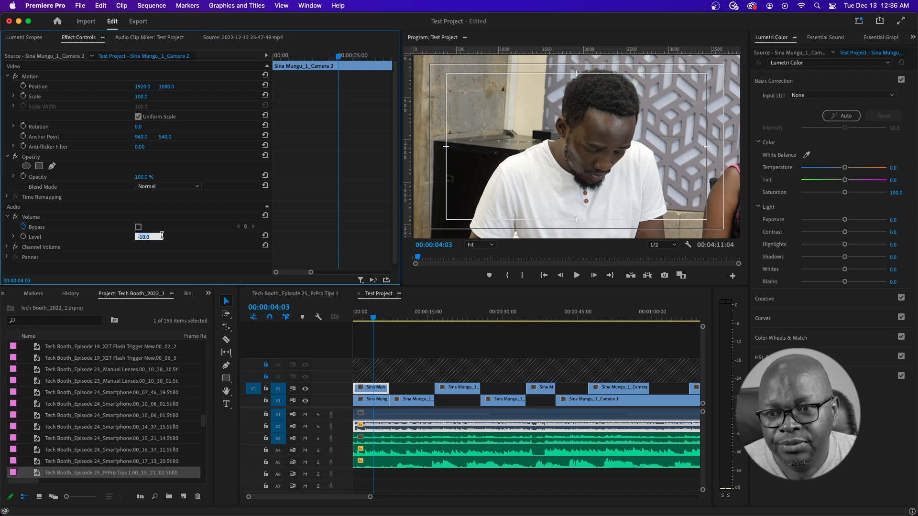
text(15)
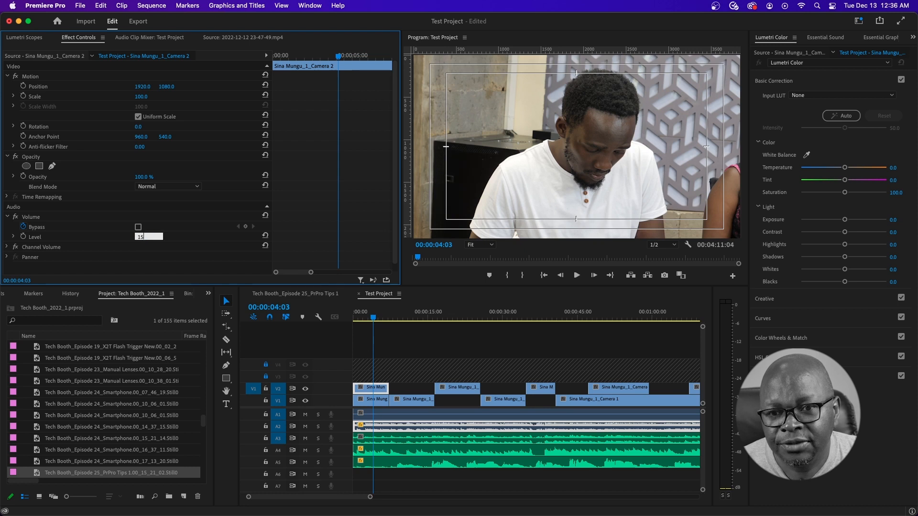
key(Return)
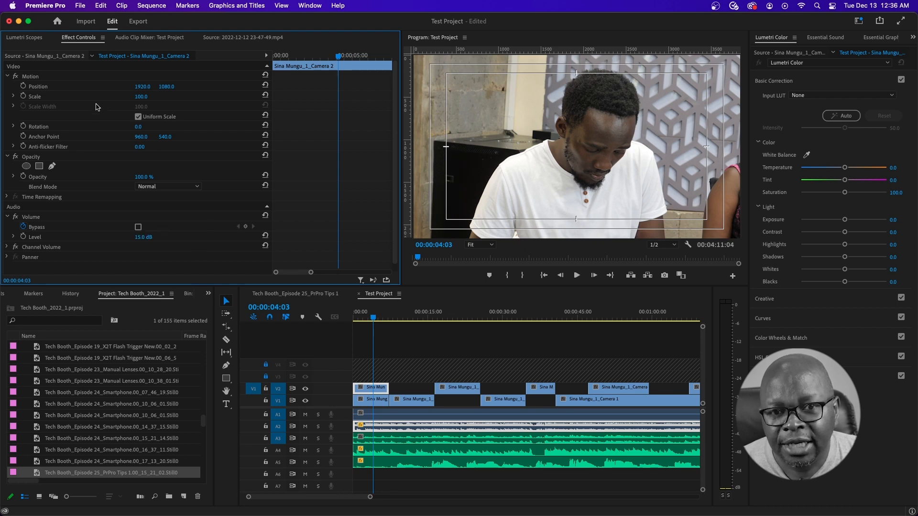
click(141, 98)
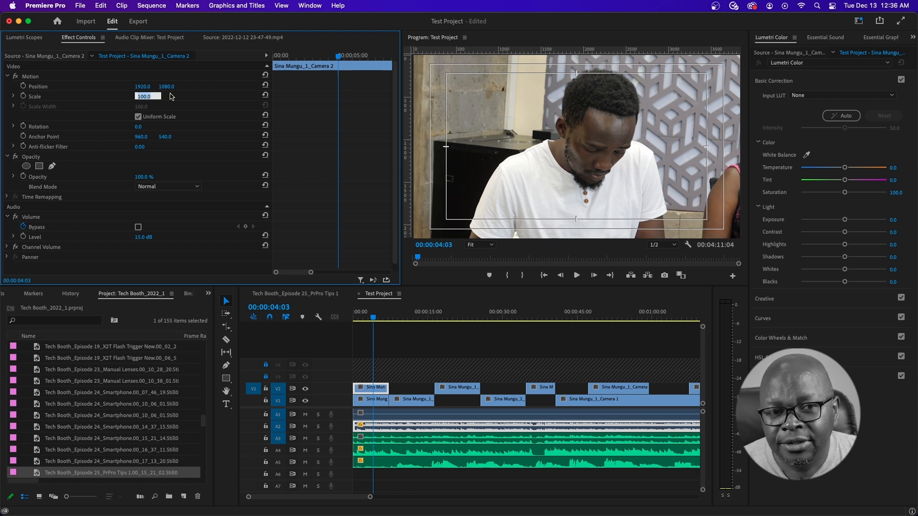
text(50)
key(Return)
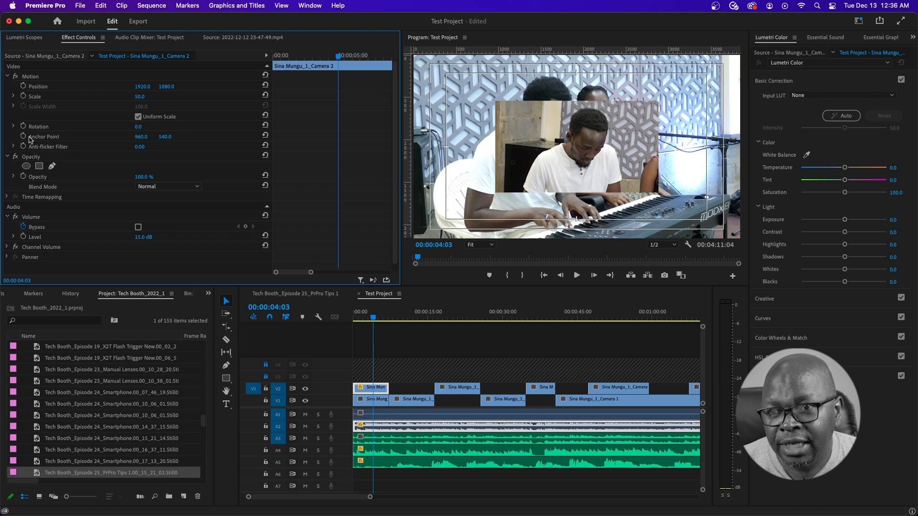
click(139, 127)
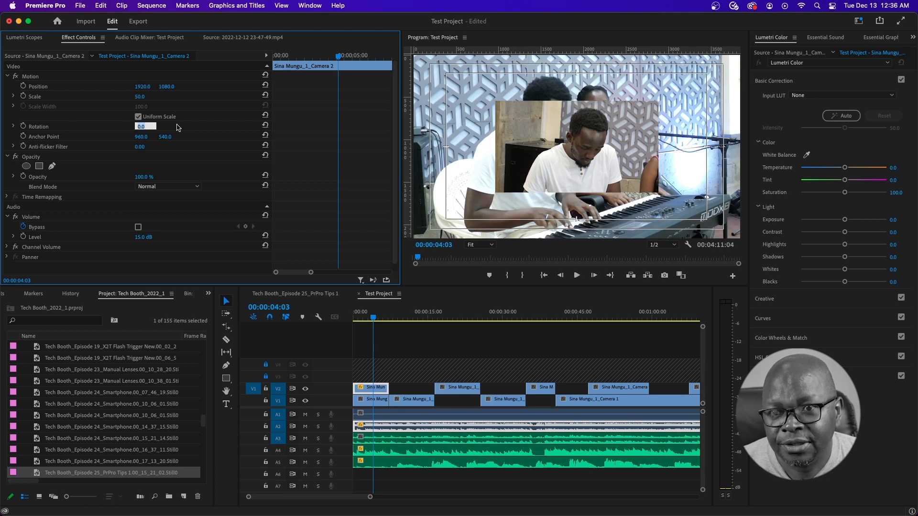
text(33)
key(Return)
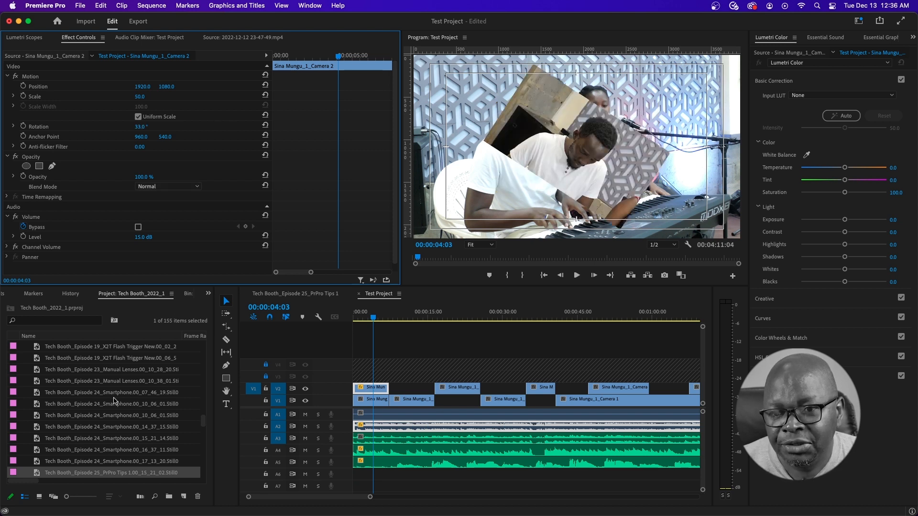
- Drag Black & White from Video Effects > Image Control onto the first V2 clip
click(208, 294)
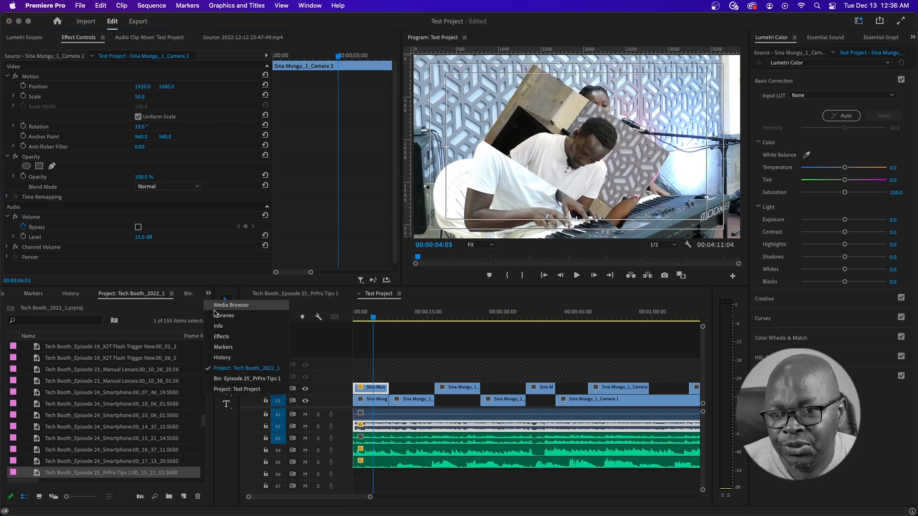
click(219, 337)
click(12, 395)
drag(30, 407, 373, 388)
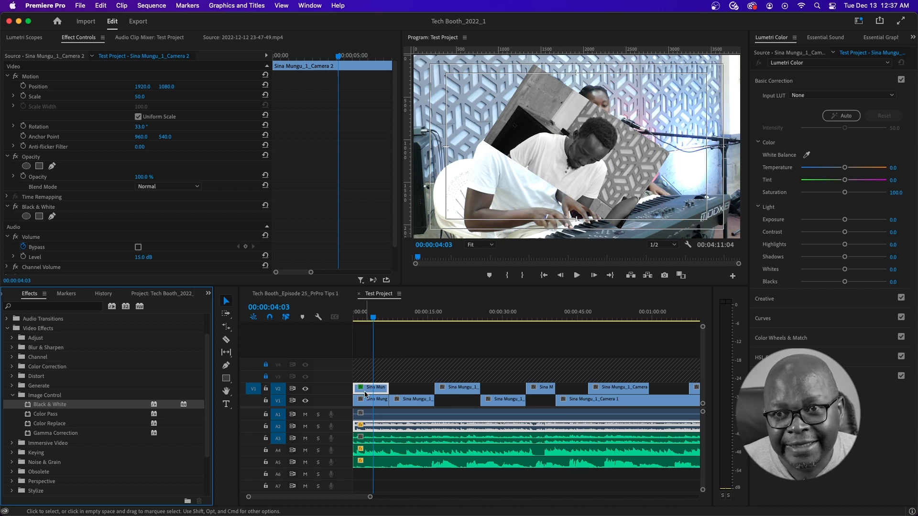
- Copy the first V2 clip and paste its Motion and Black & White attributes onto the second V2 clip
right_click(366, 391)
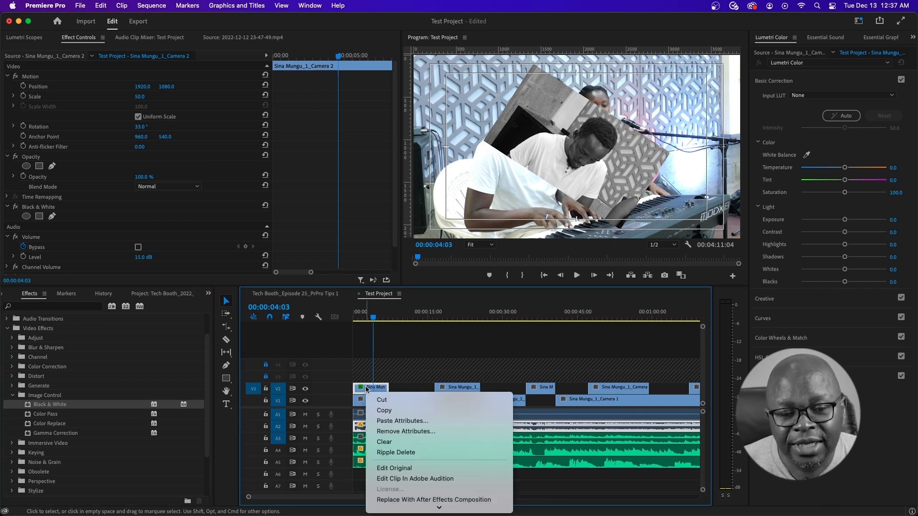
click(391, 411)
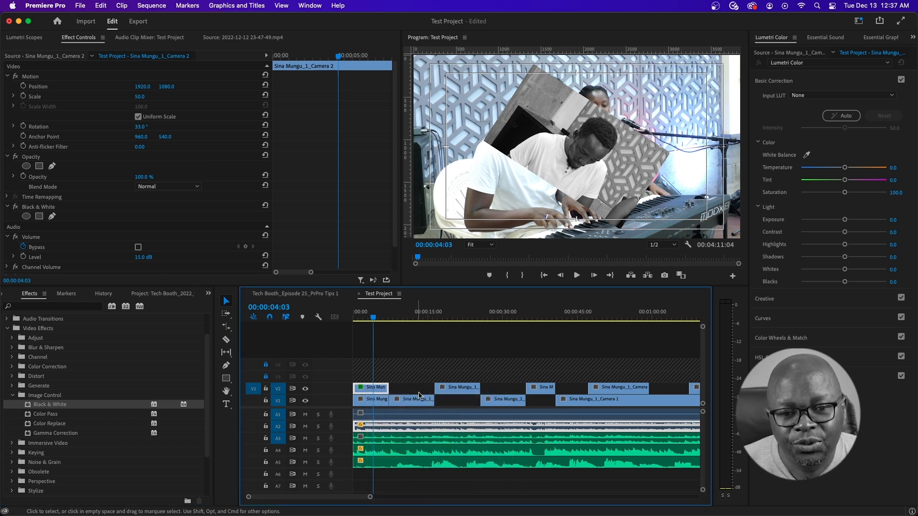
click(453, 317)
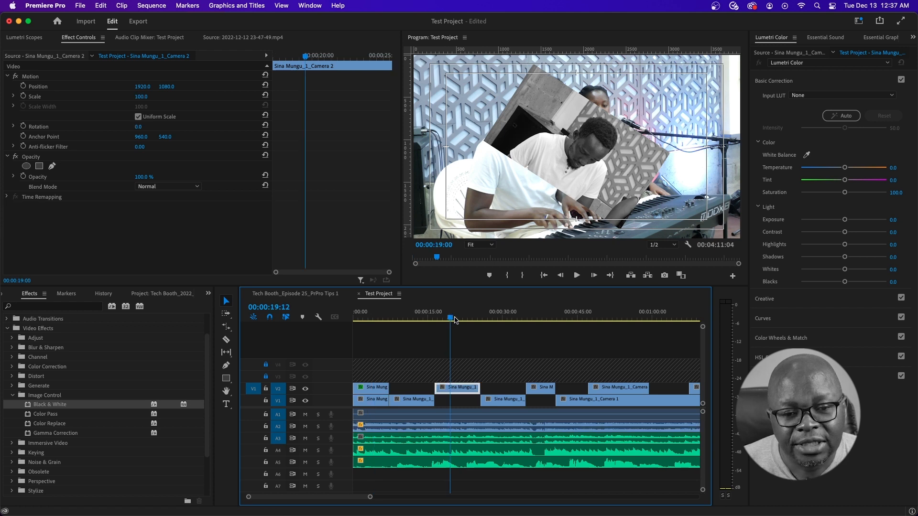
right_click(453, 389)
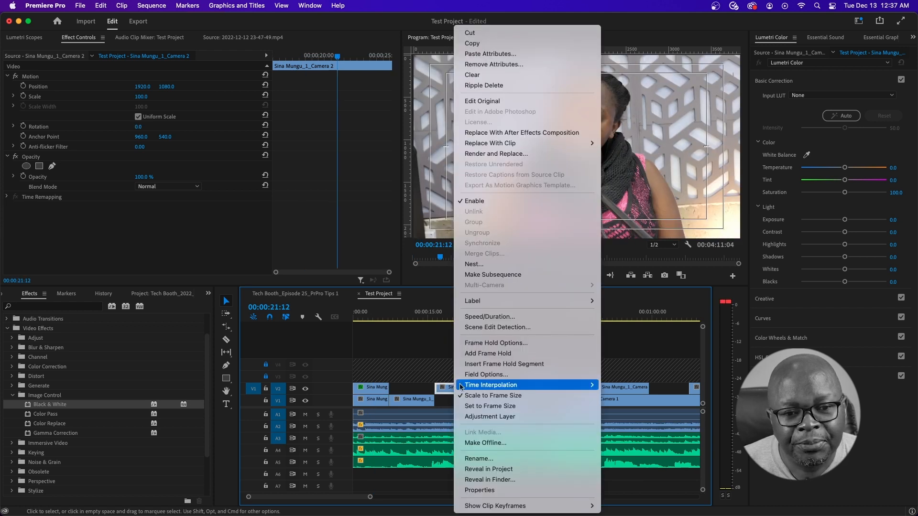
click(492, 55)
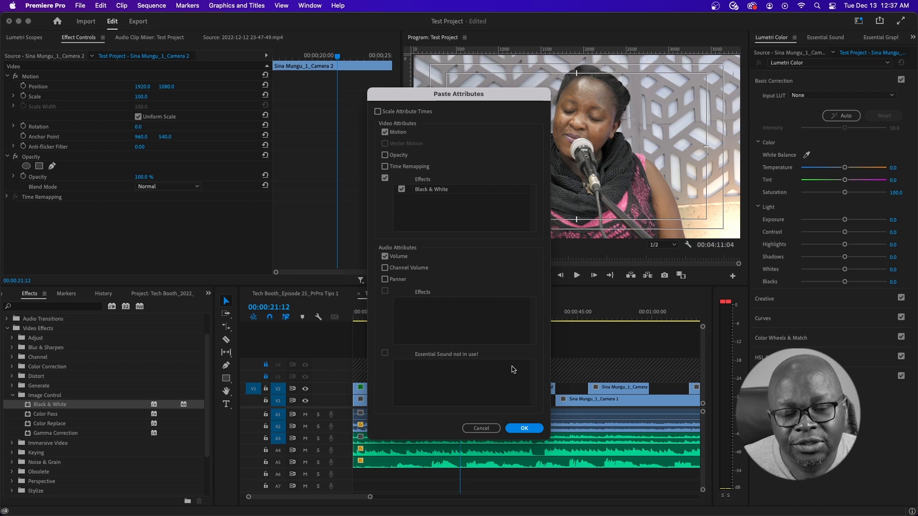
click(528, 429)
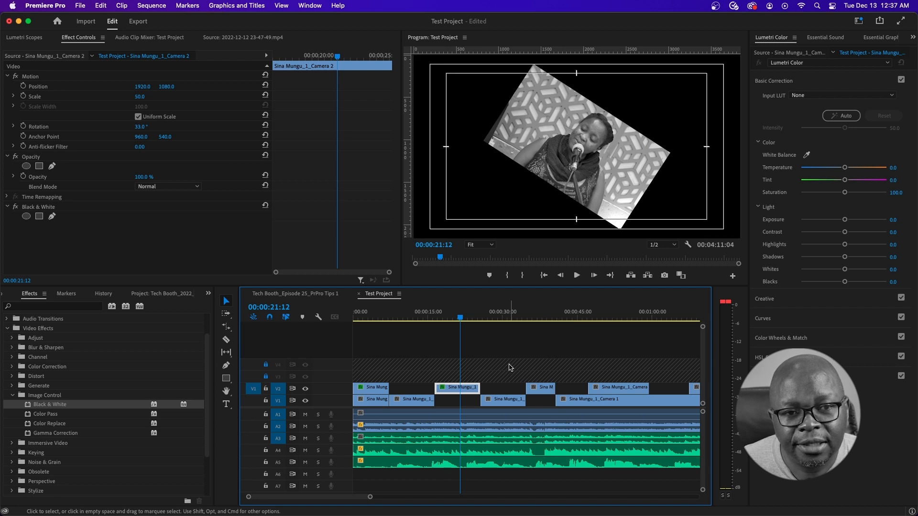
- Deselect the clip, compare the original and rotated black-and-white Camera 2 clips, and zoom the timeline out
click(375, 325)
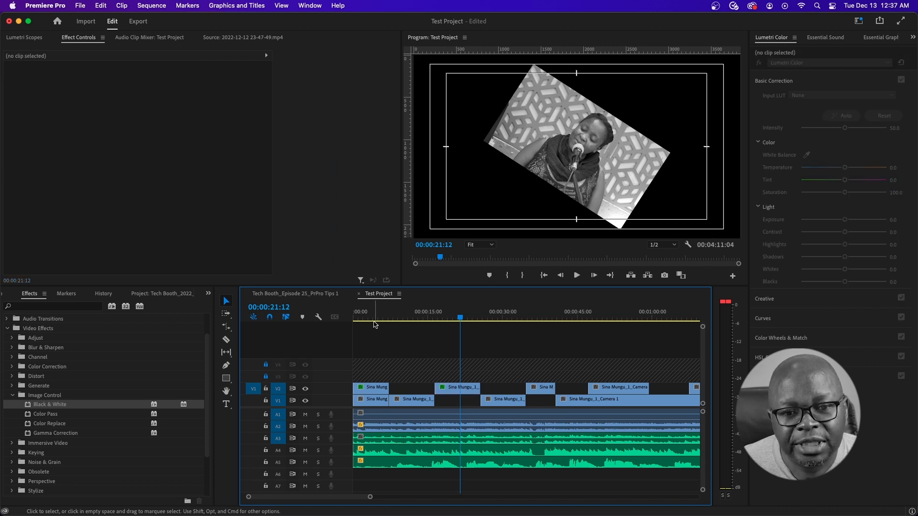
click(372, 318)
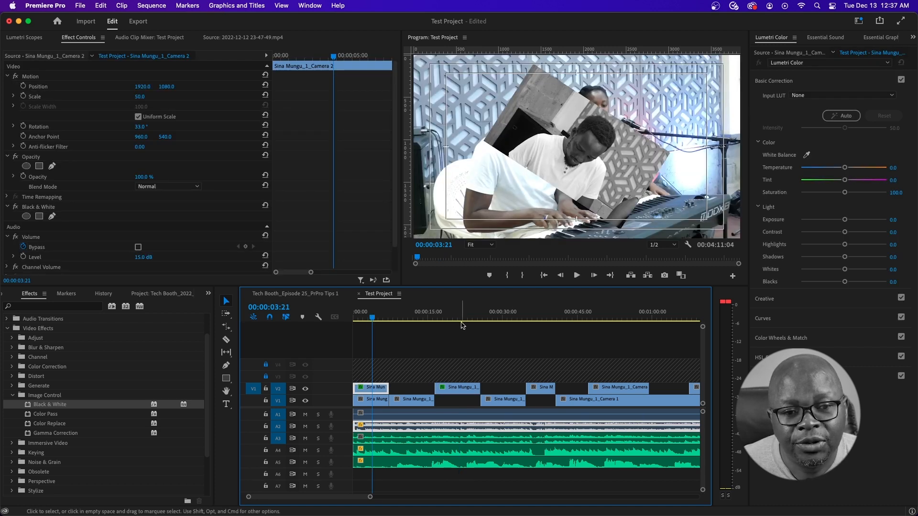
click(463, 322)
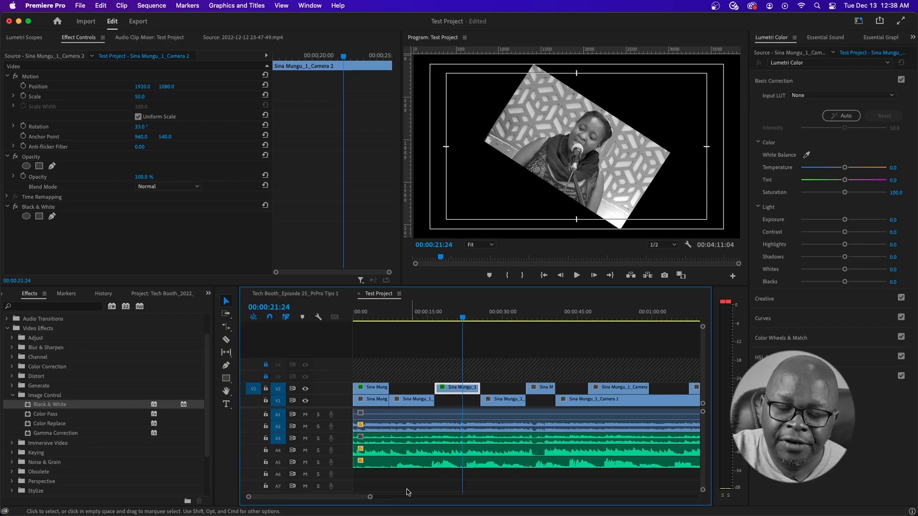
drag(369, 498, 428, 499)
- Unlock tracks V3 and V4 and park the playhead on the close-up at 00:00:50:20
click(266, 377)
click(266, 364)
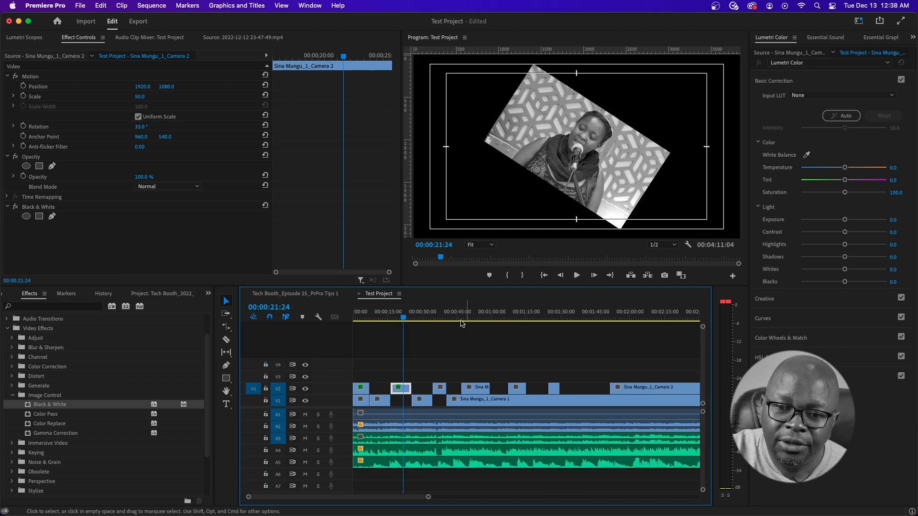
click(435, 317)
drag(435, 316, 468, 316)
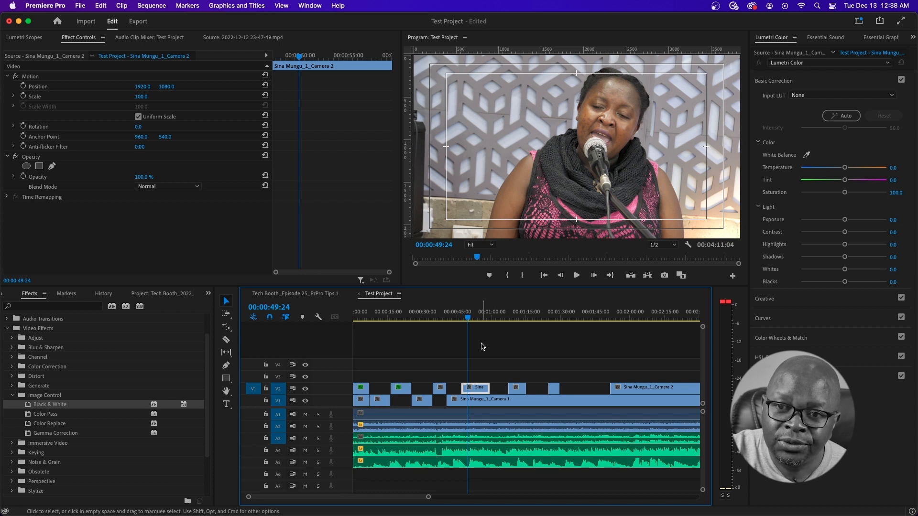
drag(470, 320, 472, 320)
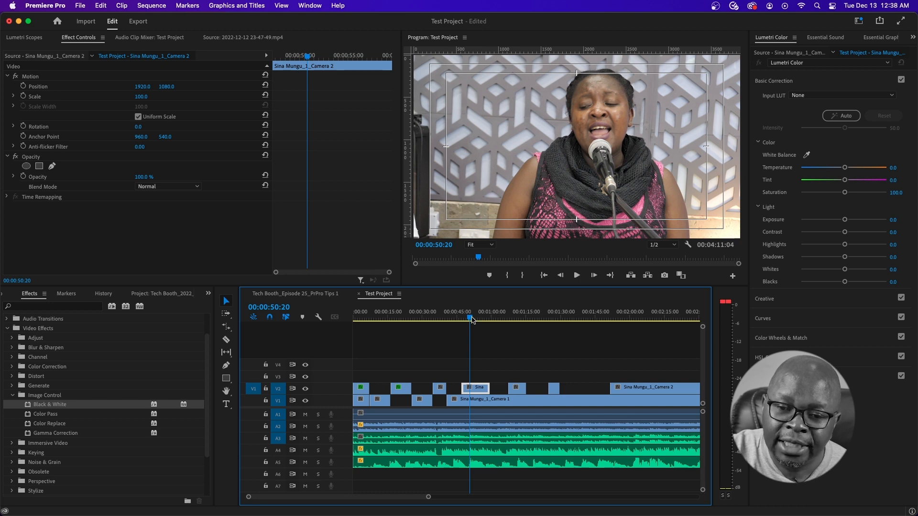
- Add a marker on the close-up near 51 seconds, then move the clip to V3 and undo it
key(m)
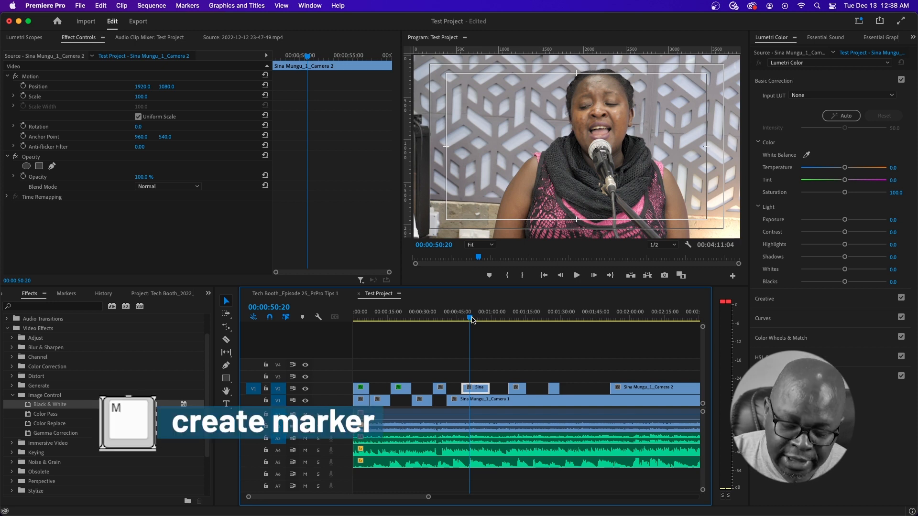
drag(471, 320, 474, 321)
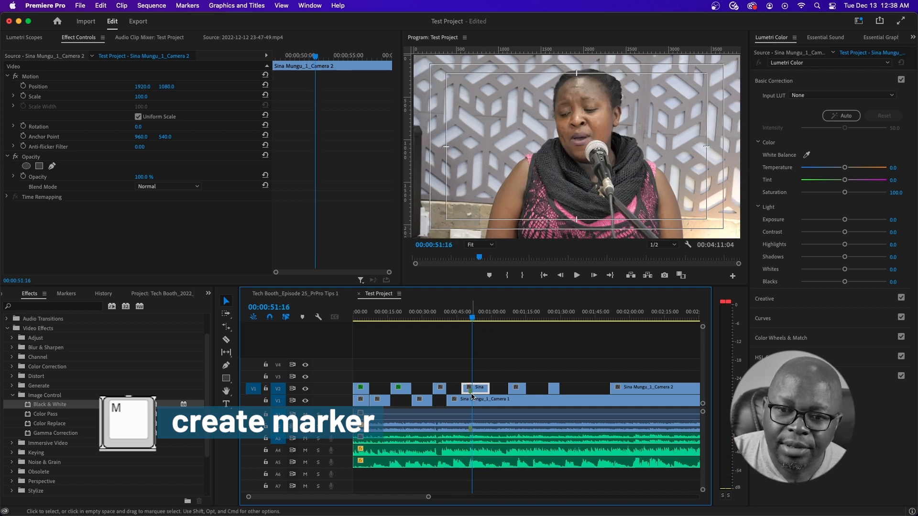
scroll(547, 398, up, 5)
scroll(547, 395, up, 2)
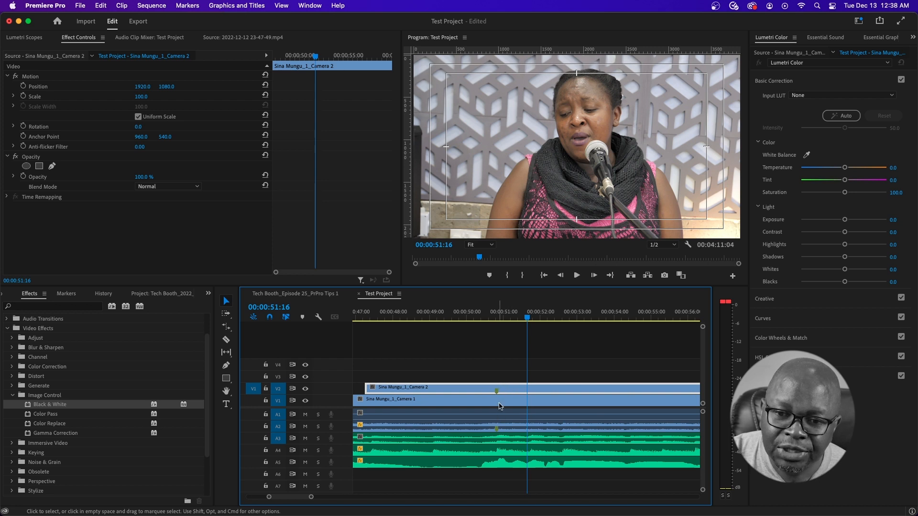
key(minus)
key(minus)
key(minus)
key(minus)
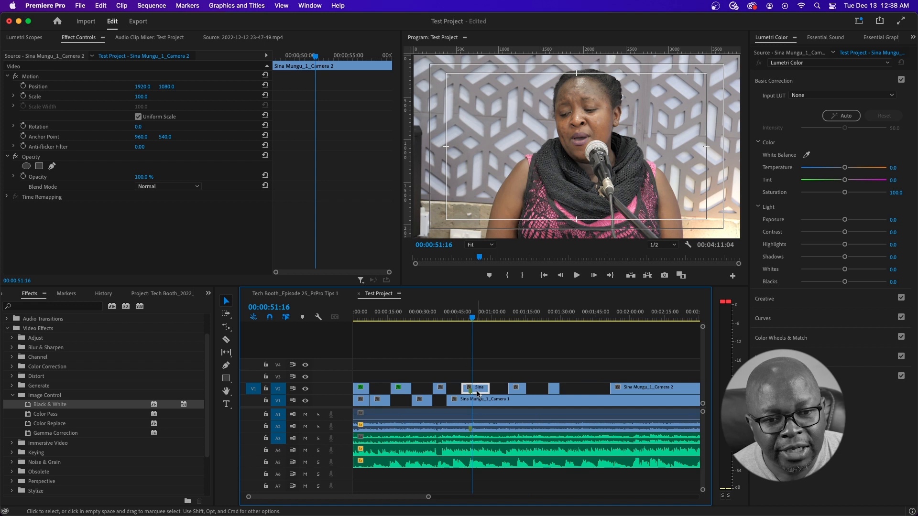
drag(479, 392, 590, 377)
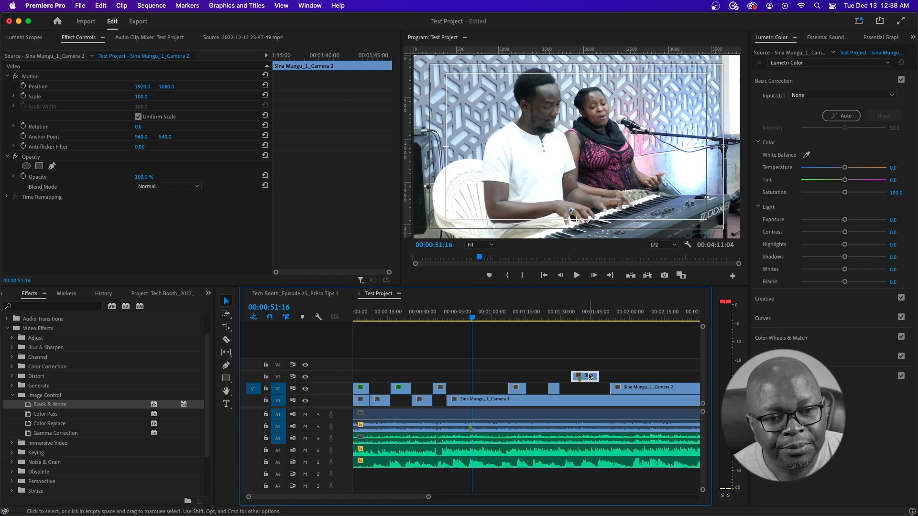
key(super+z)
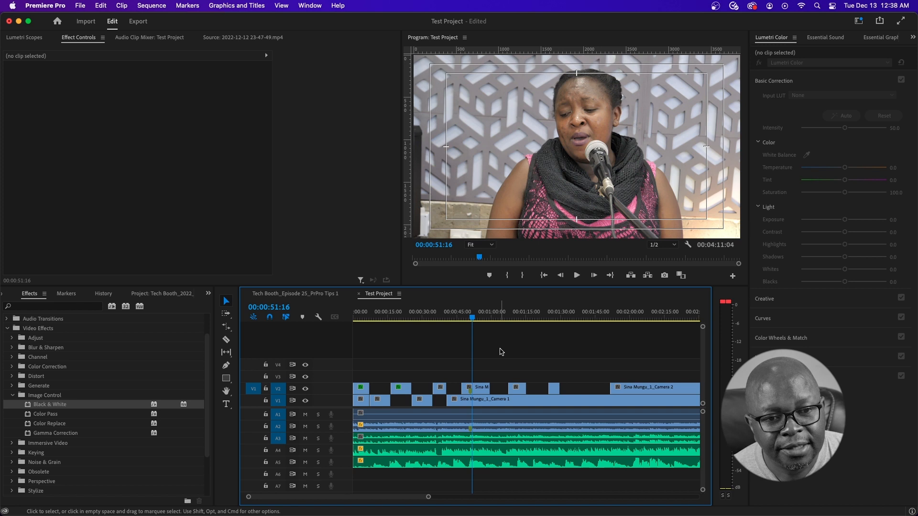
- Drop a sequence marker at the playhead, mark the later clips near 1:37 and 1:59, and return to 00:00:51:16
key(m)
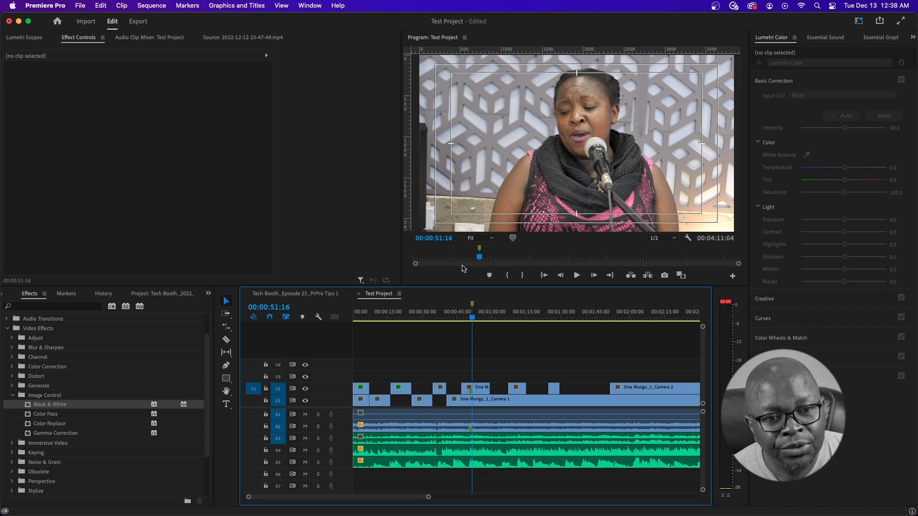
mouse_move(478, 387)
mouse_down()
mouse_move(571, 369)
mouse_move(483, 394)
mouse_up()
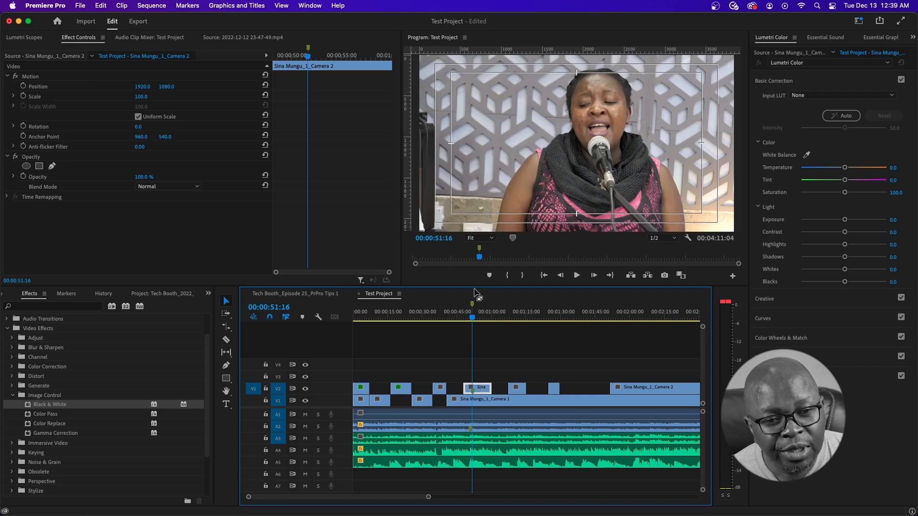
click(485, 367)
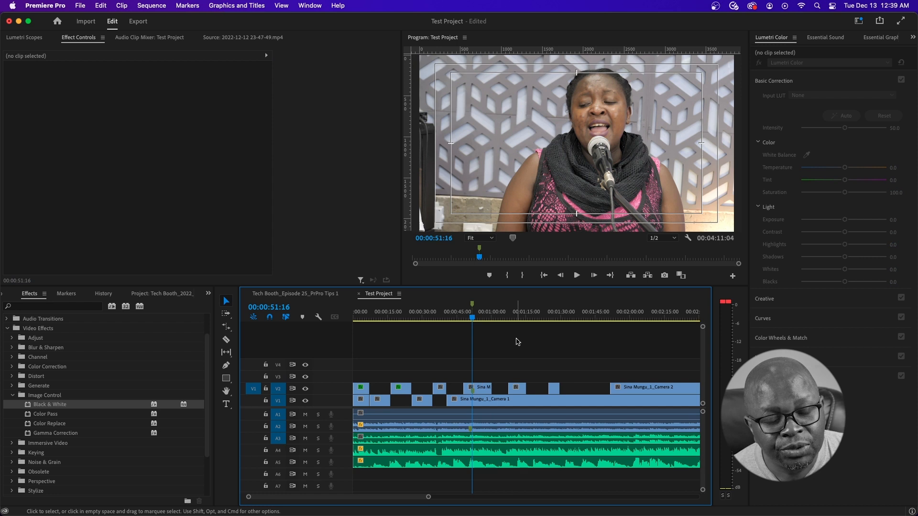
click(575, 315)
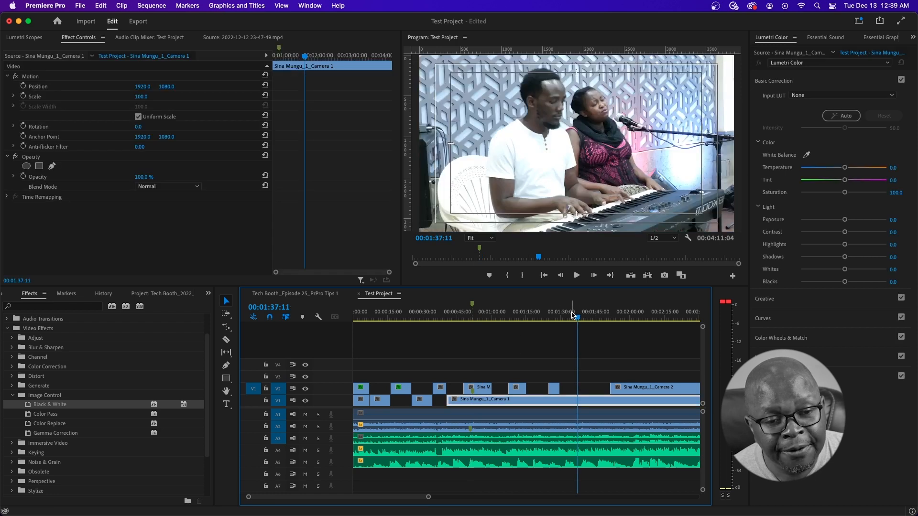
click(632, 388)
click(628, 316)
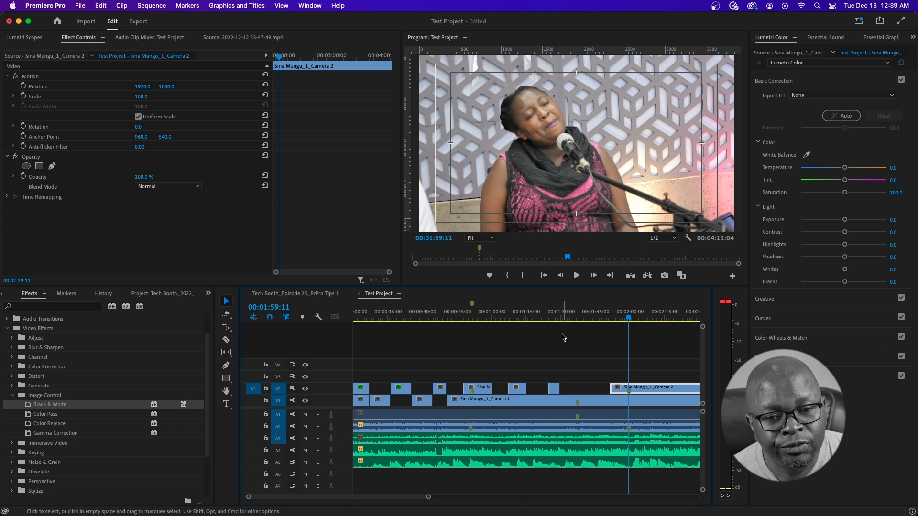
click(472, 310)
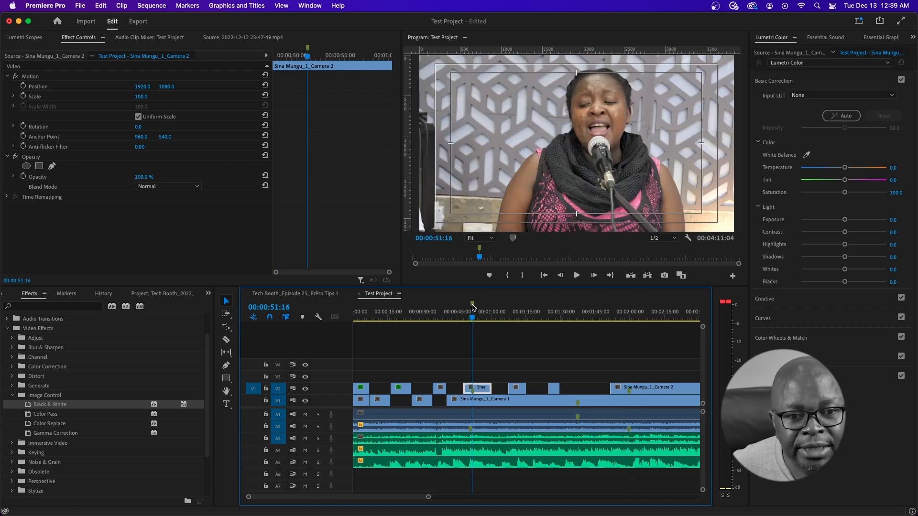
- Name the marker at 00:00:51:16 'Change color'
double_click(472, 304)
drag(458, 96, 436, 80)
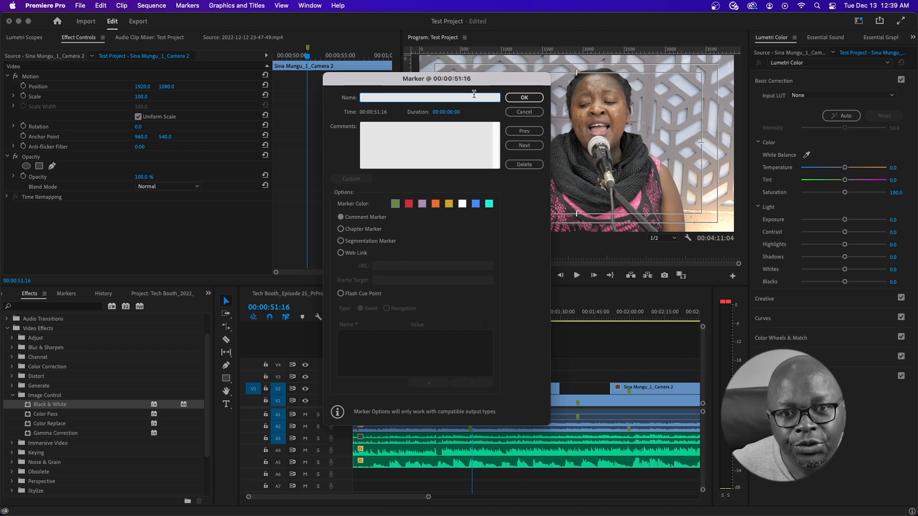
text(Change color)
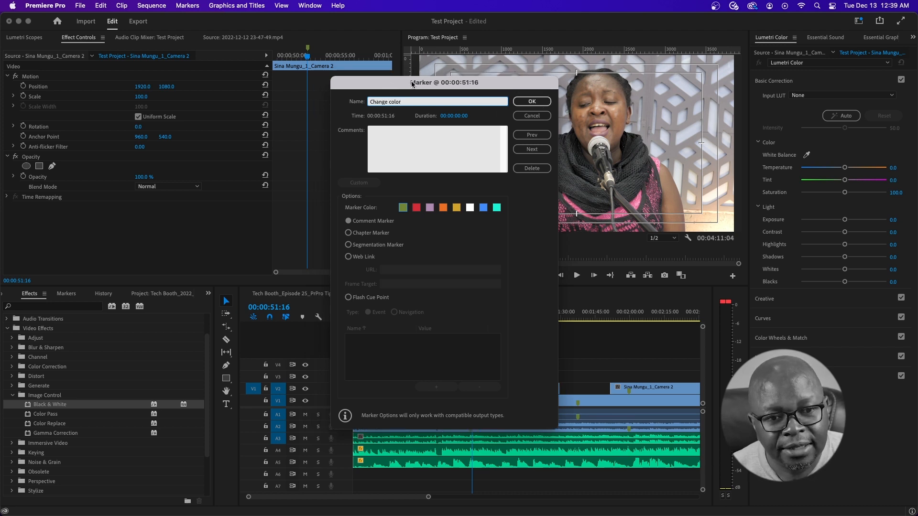
click(532, 102)
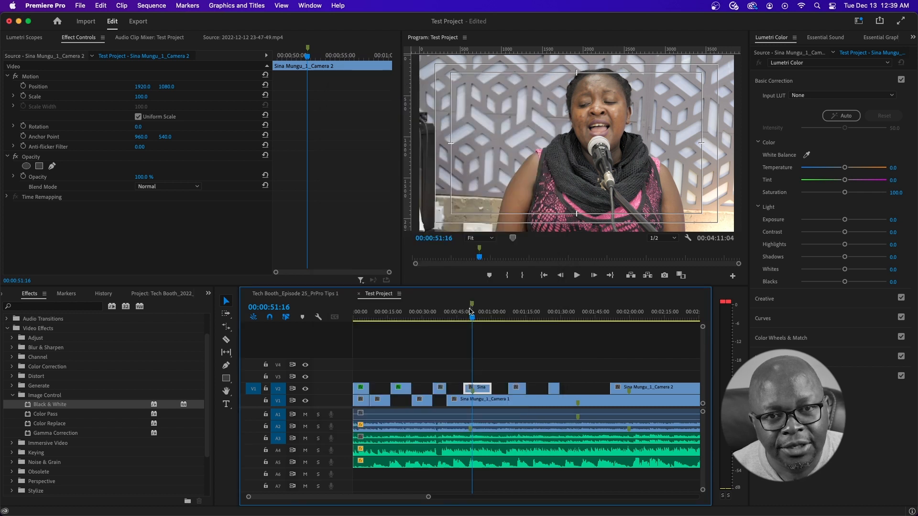
- Change the 'Change color' marker's colour to red
double_click(471, 306)
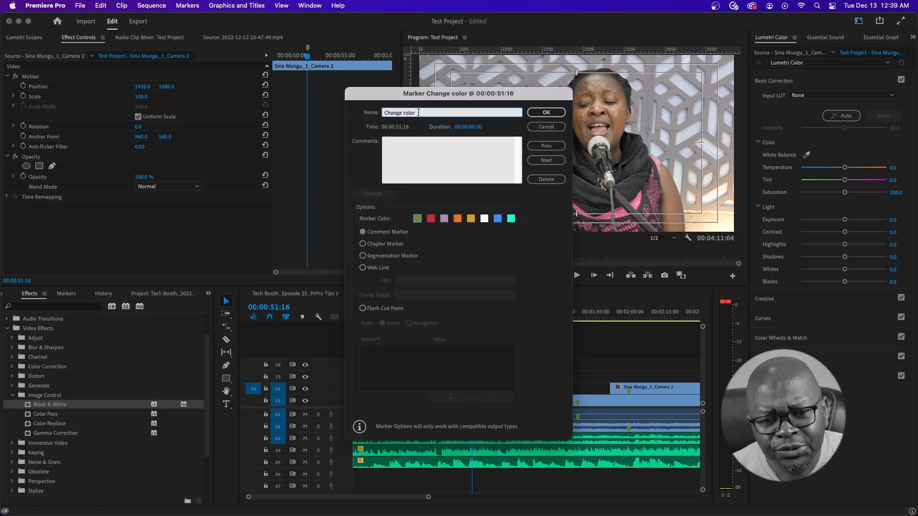
drag(514, 97, 514, 86)
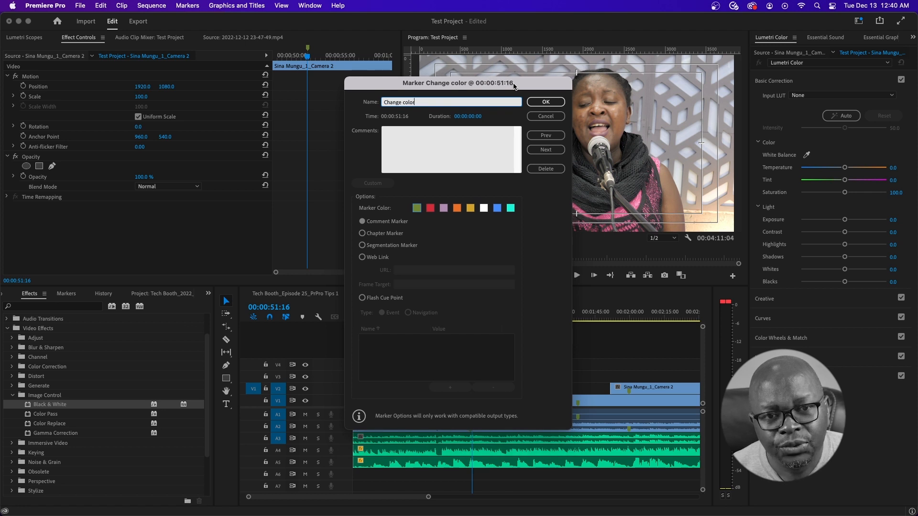
click(429, 208)
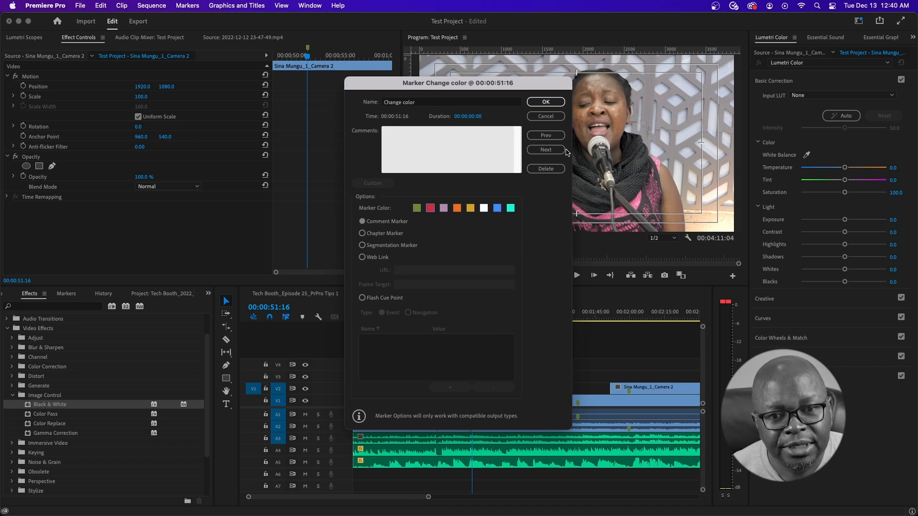
click(547, 101)
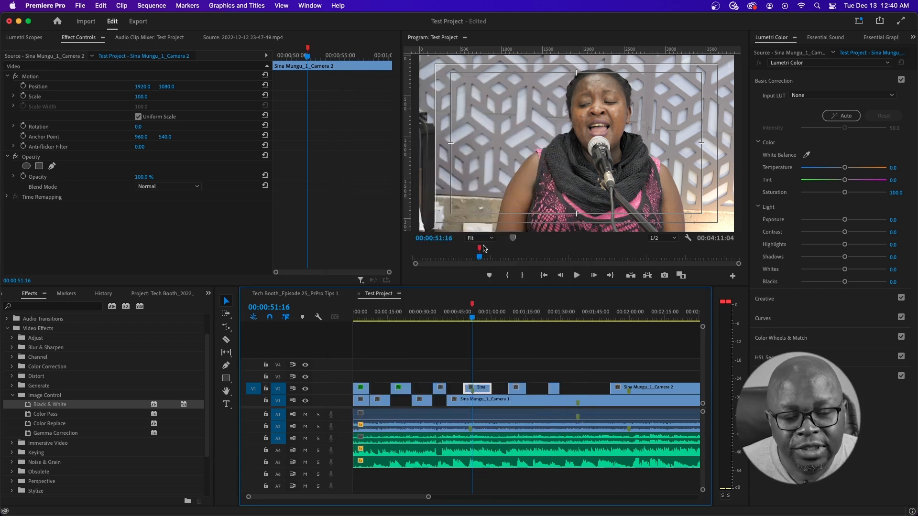
mouse_move(490, 315)
mouse_down()
mouse_move(518, 315)
mouse_move(504, 316)
mouse_up()
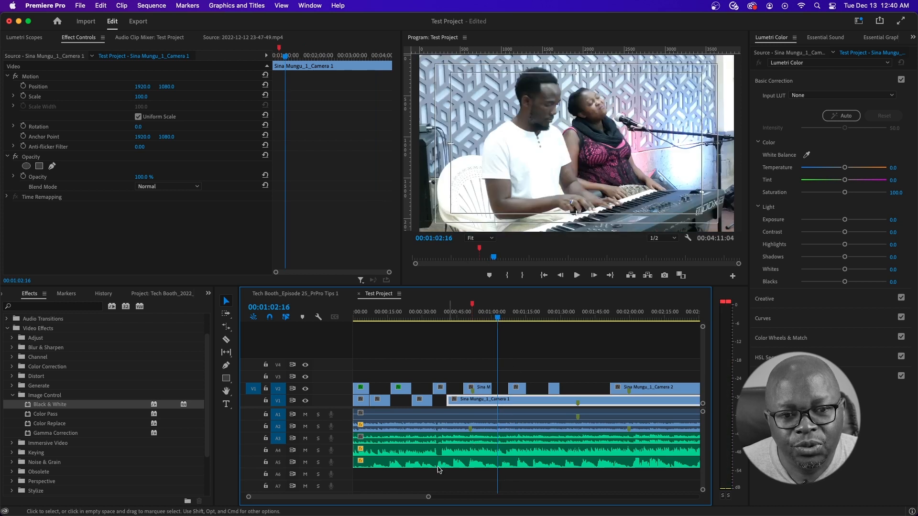
drag(429, 497, 491, 497)
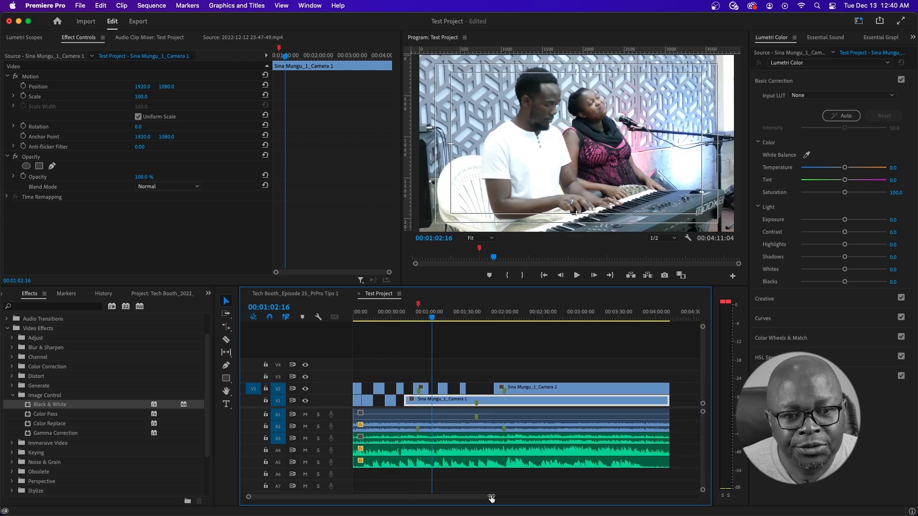
click(511, 316)
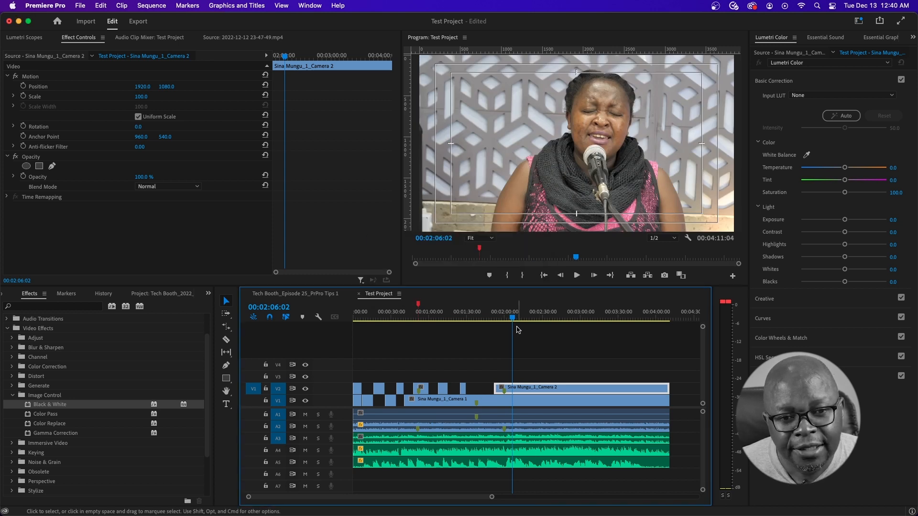
drag(513, 319, 509, 321)
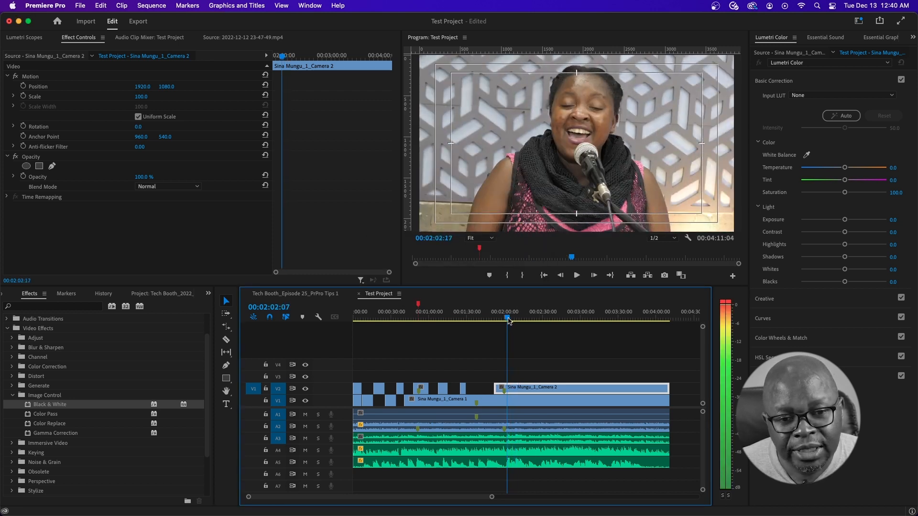
key(space)
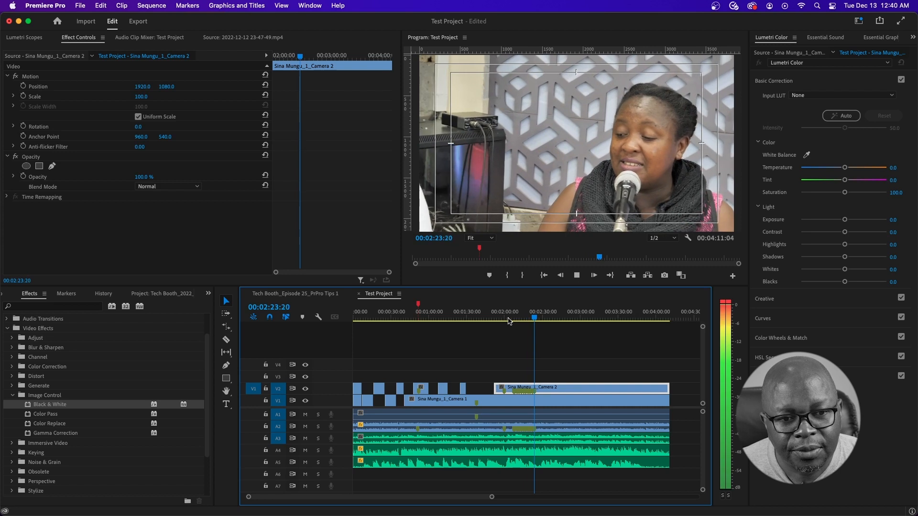
key(=)
key(=)
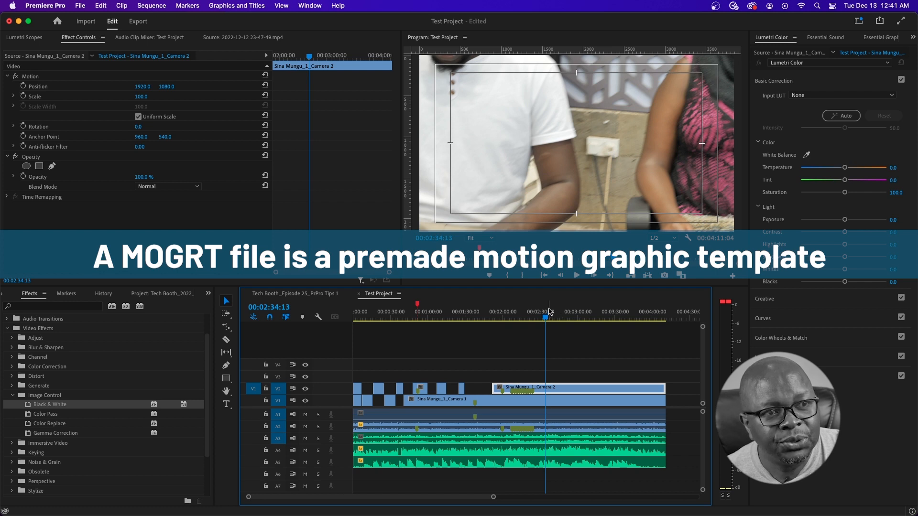
drag(549, 312, 458, 315)
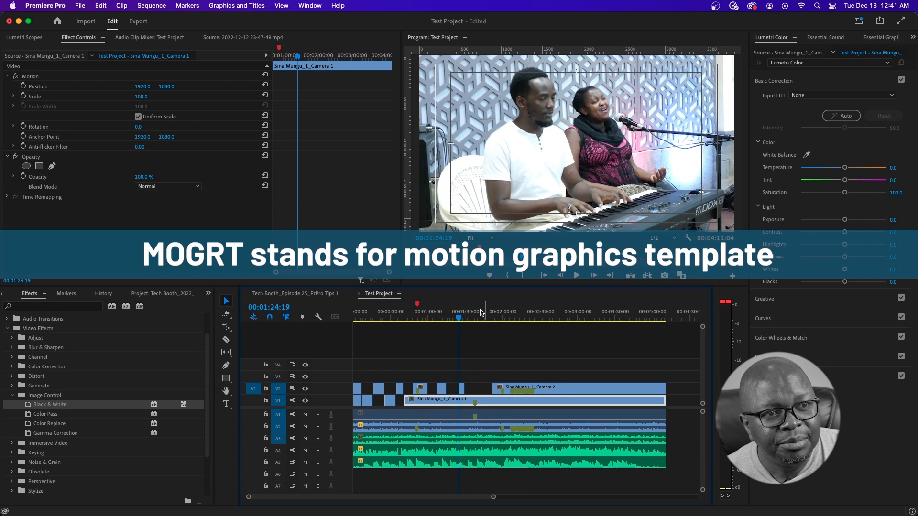
drag(460, 319, 475, 318)
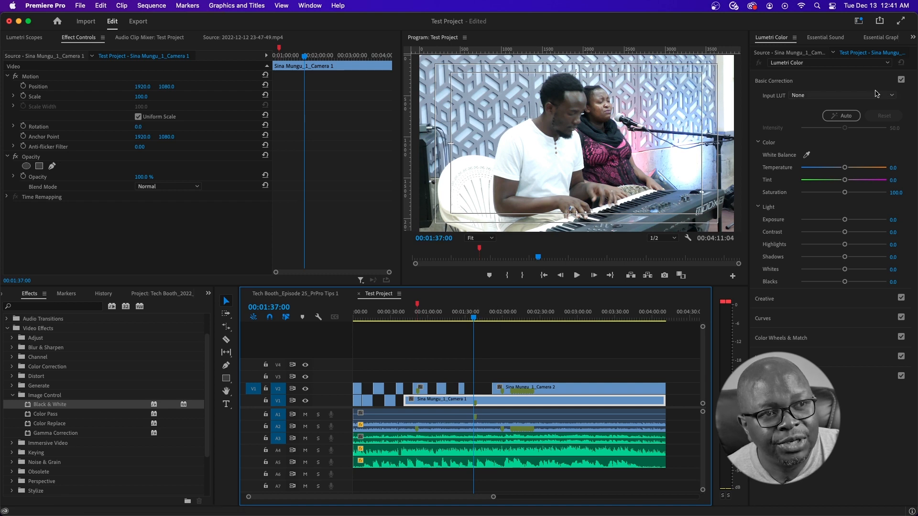
- Bring up the Essential Graphics panel, widened, showing its Browse template library
click(879, 37)
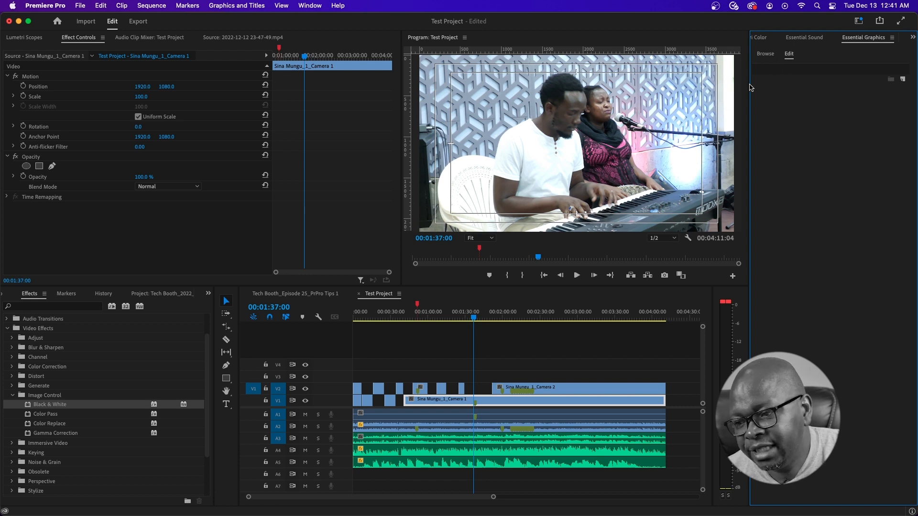
drag(749, 93, 699, 91)
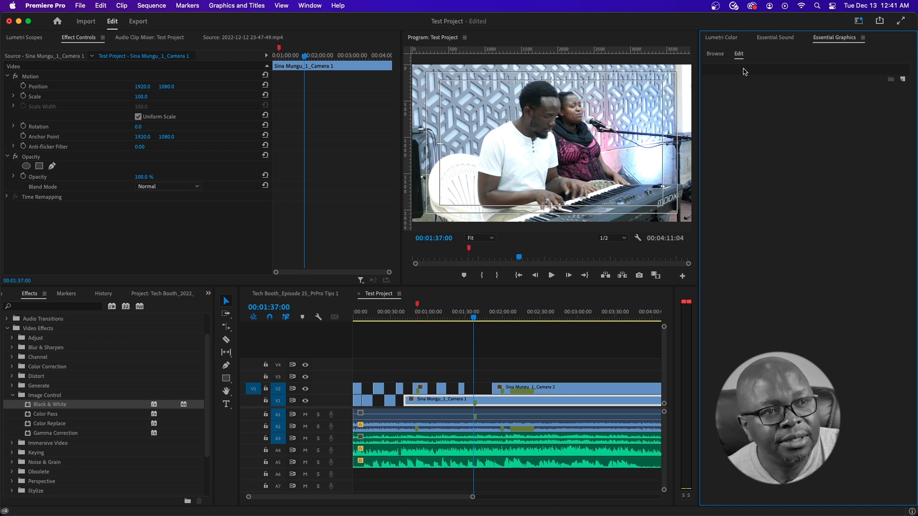
click(719, 57)
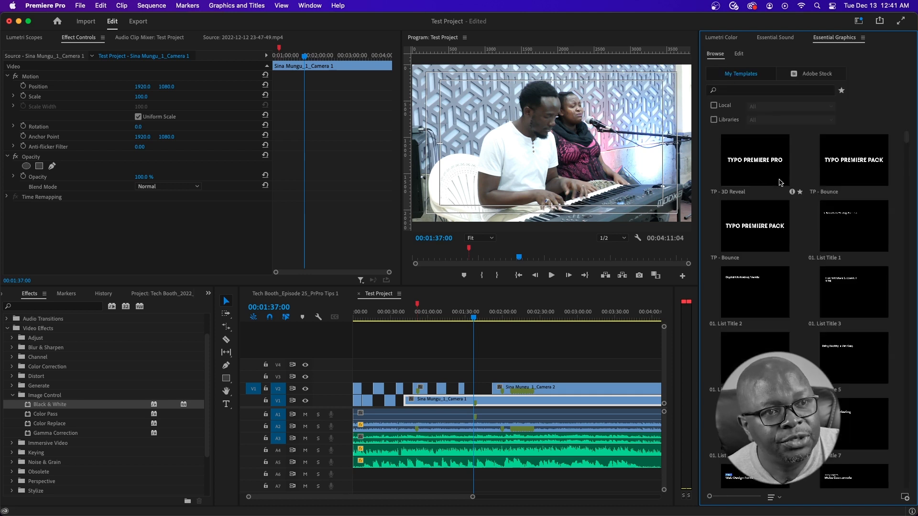
- Scroll through My Templates down to the DIFF 2019 - TITLE 33 title template
scroll(788, 190, down, 3)
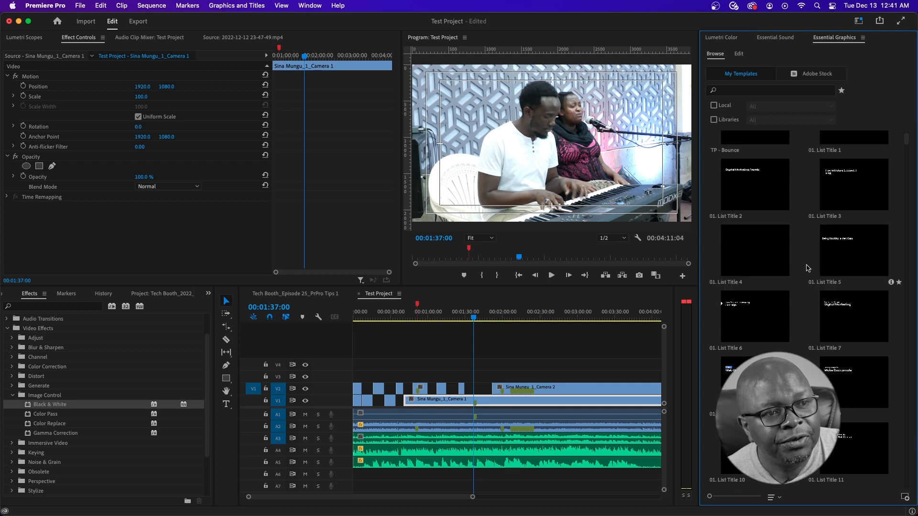
scroll(807, 267, down, 2)
scroll(807, 268, down, 7)
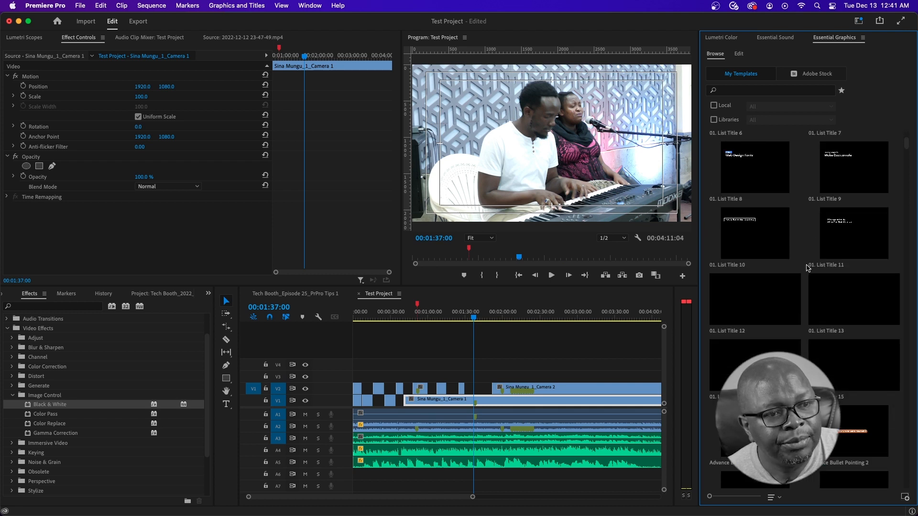
scroll(807, 267, down, 10)
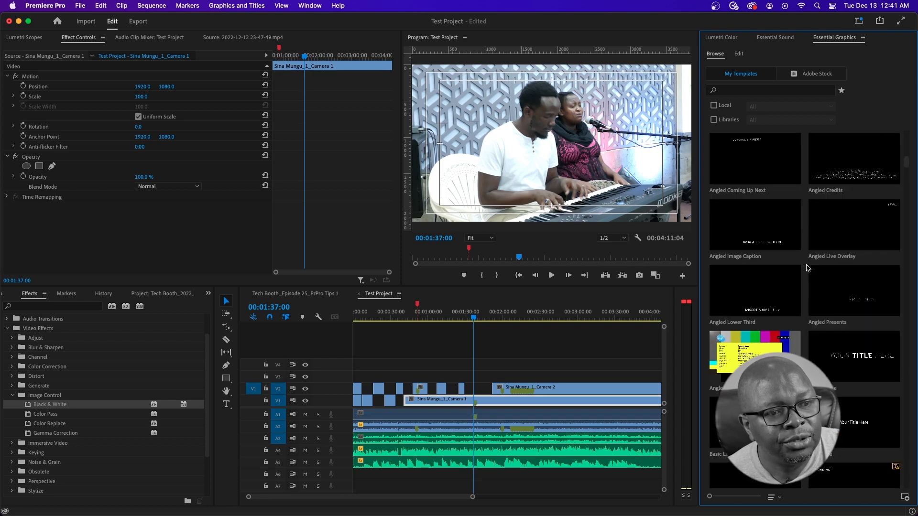
scroll(807, 268, up, 3)
scroll(807, 268, down, 3)
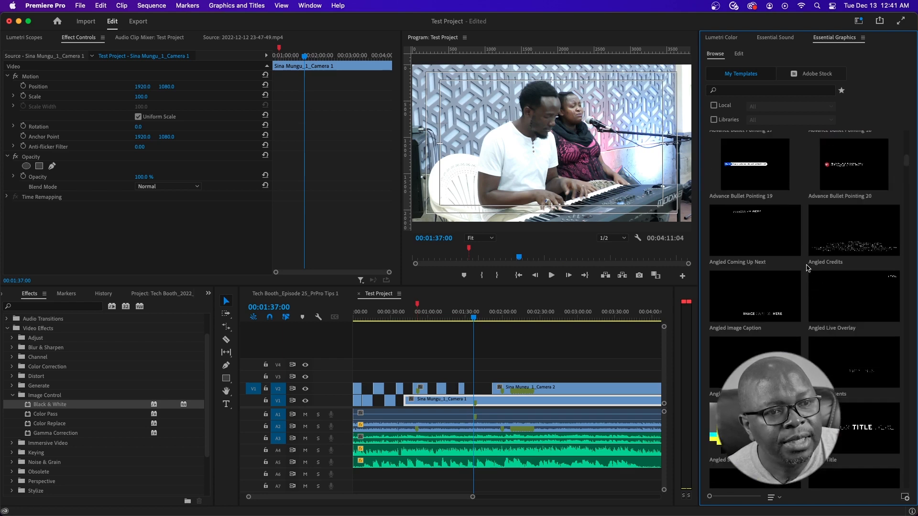
scroll(807, 269, down, 9)
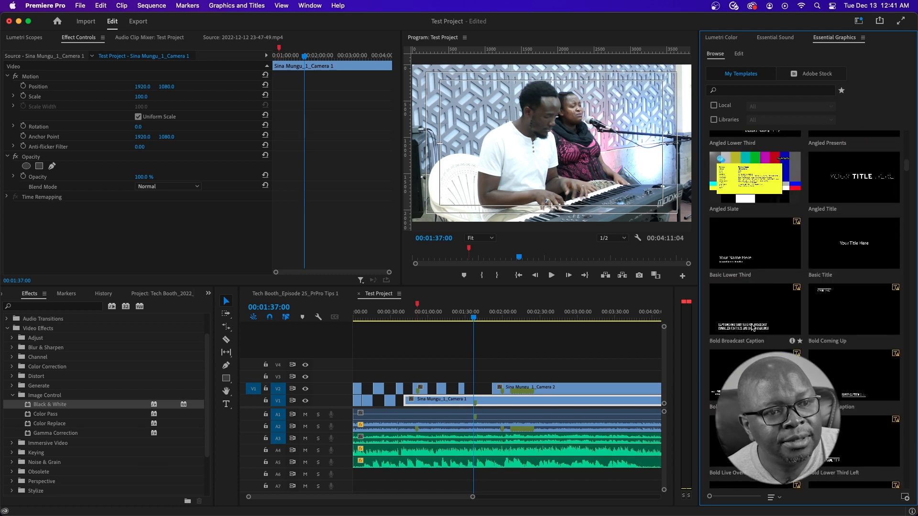
scroll(744, 348, down, 3)
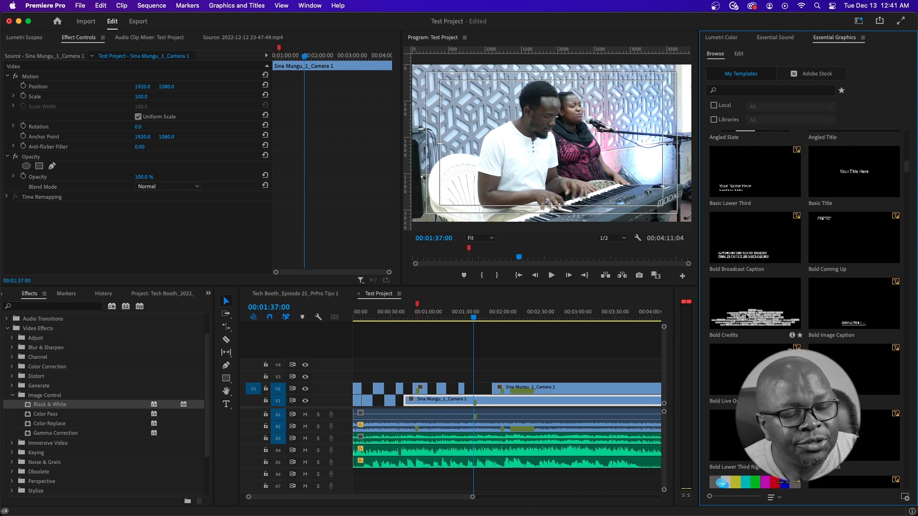
scroll(780, 311, down, 10)
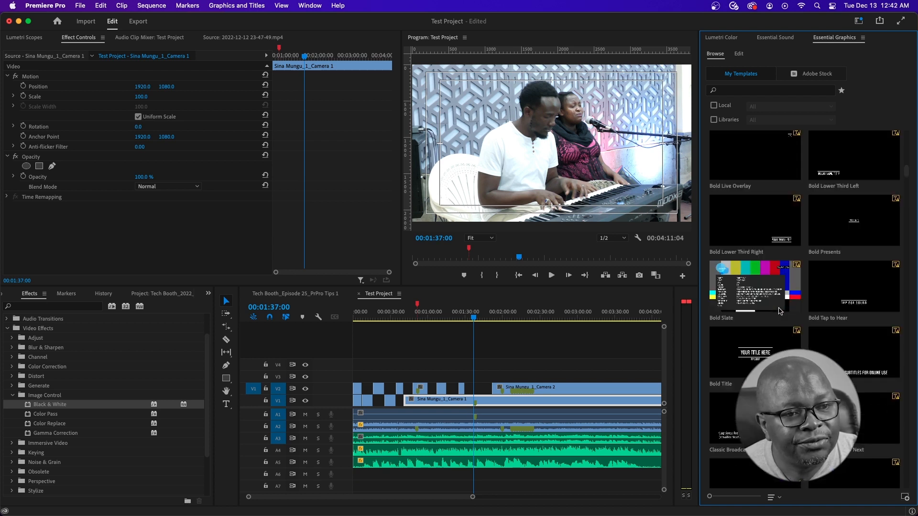
scroll(780, 311, down, 6)
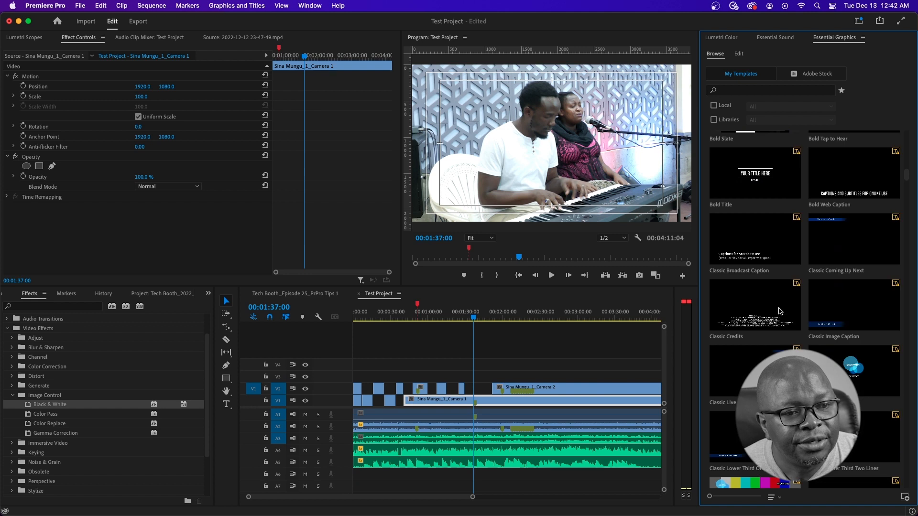
scroll(780, 311, down, 4)
scroll(780, 312, down, 6)
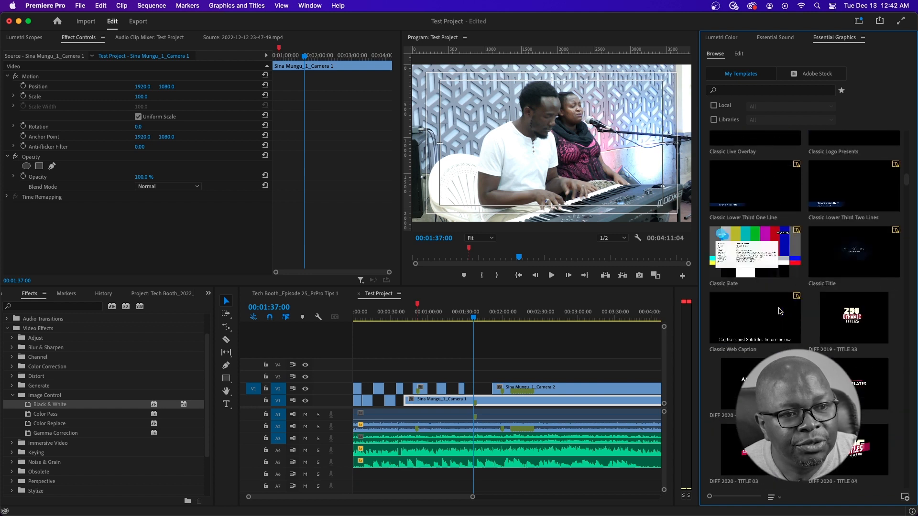
scroll(780, 311, down, 2)
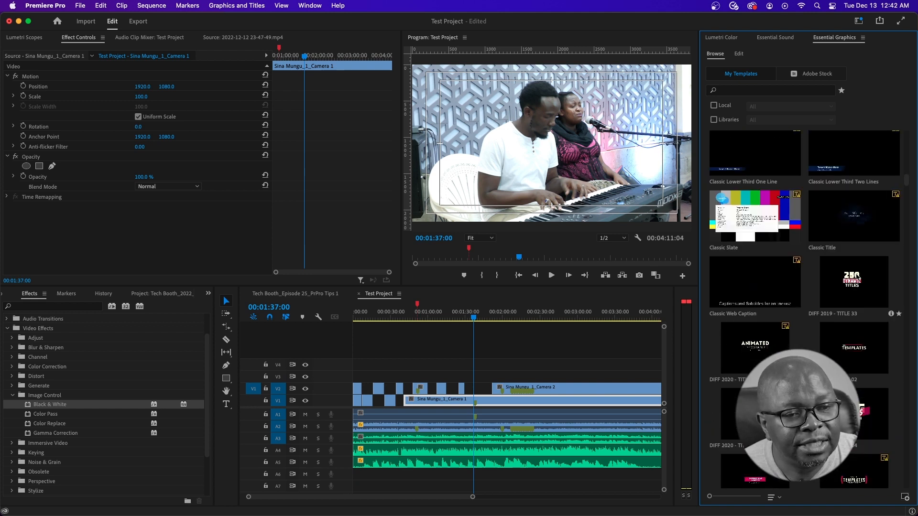
scroll(767, 300, down, 2)
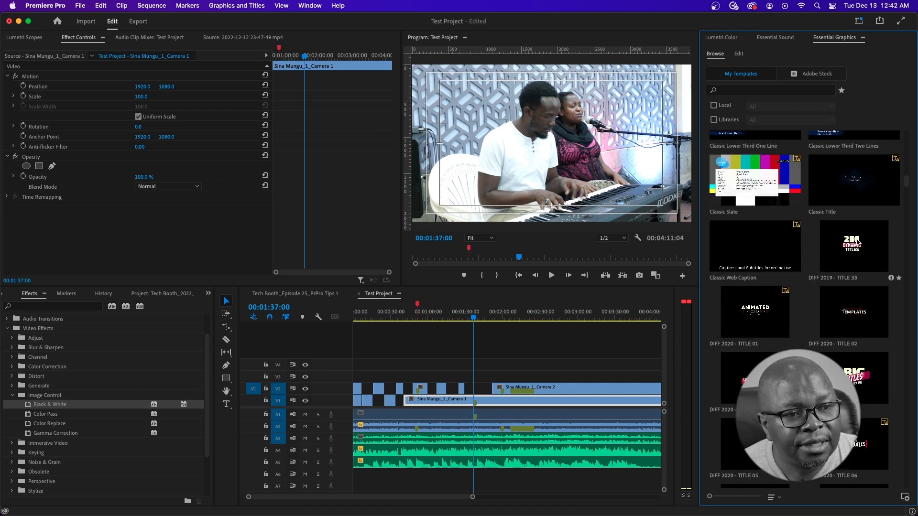
- Place the DIFF 2019 - TITLE 33 template on track V3 at the playhead near 1:45
drag(855, 239, 851, 240)
drag(612, 333, 480, 378)
click(485, 319)
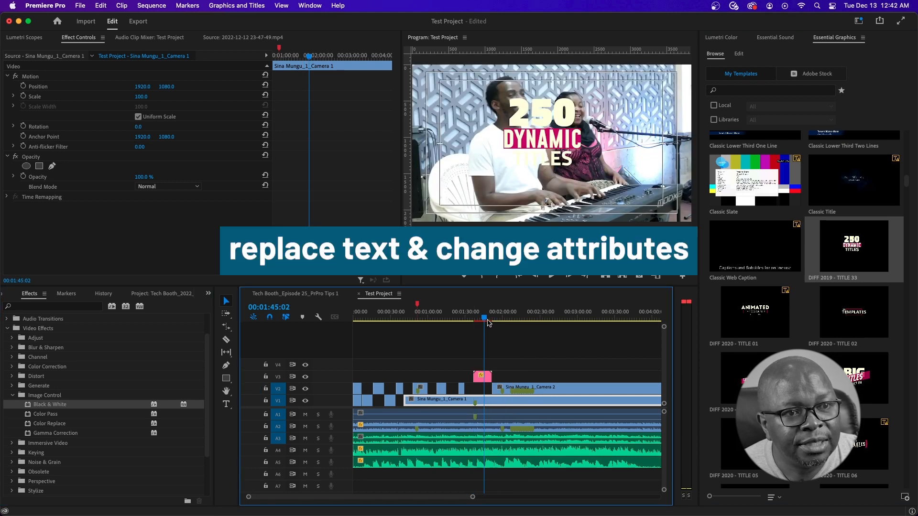
- Select the new title clip, hide track V1, and preview the title from 1:43
click(481, 377)
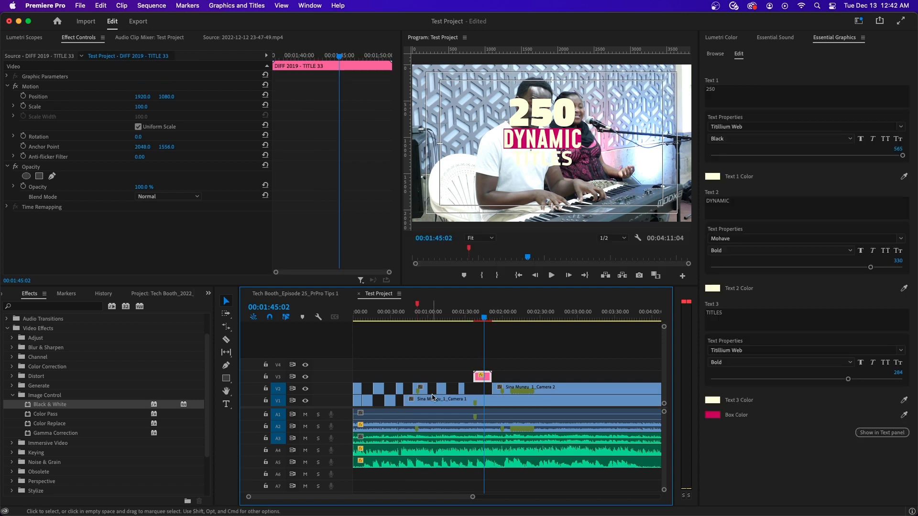
click(305, 401)
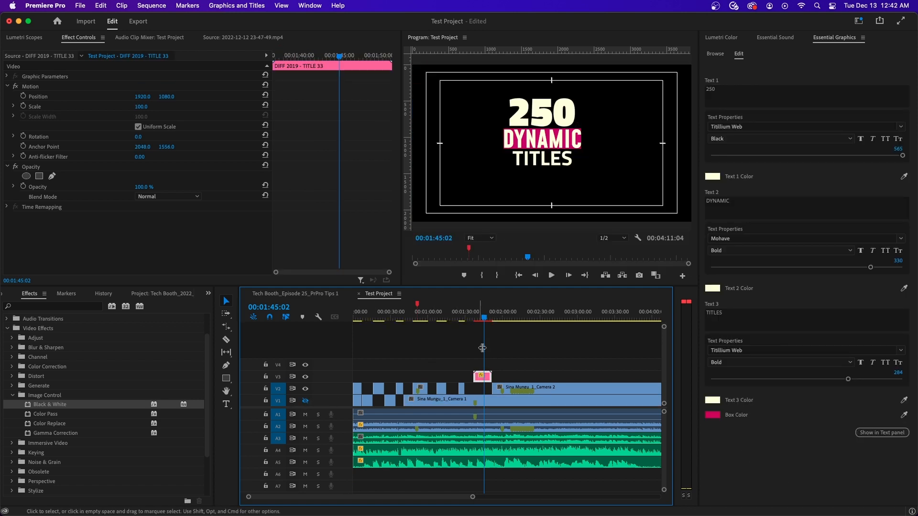
drag(485, 316, 475, 316)
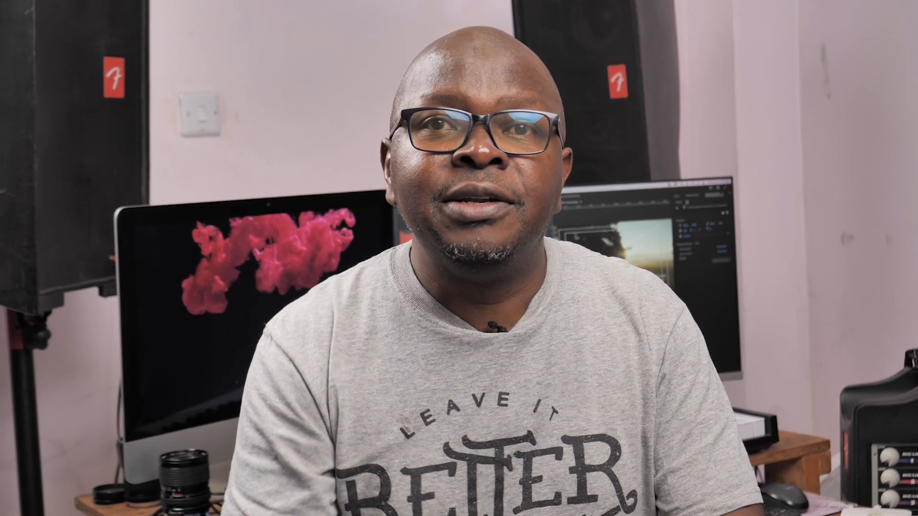